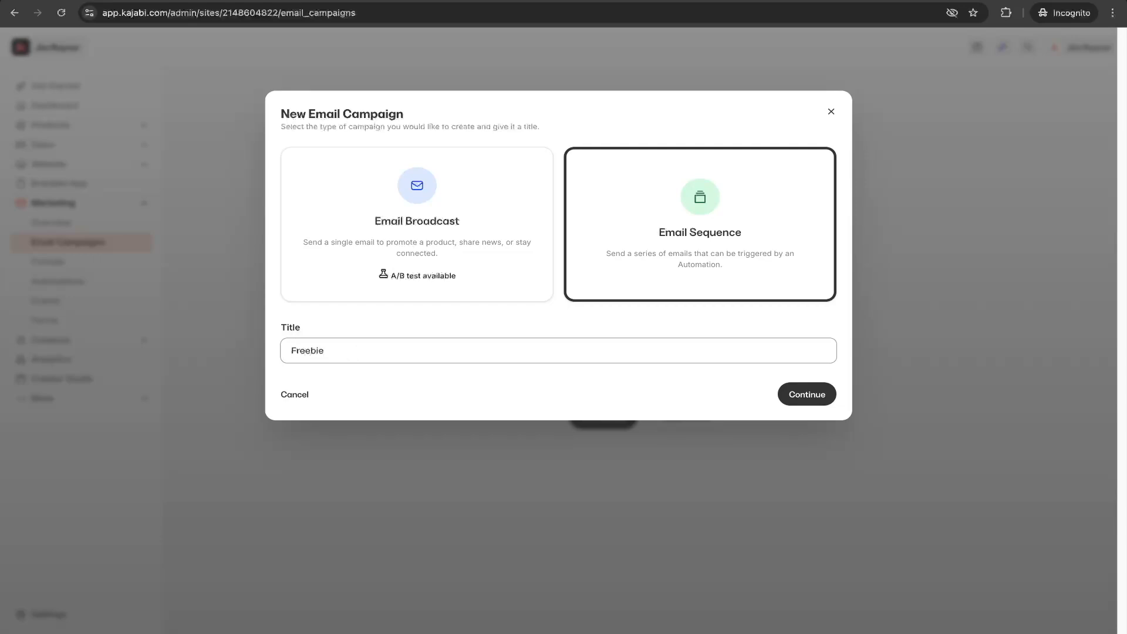
Create a new Email Sequence campaign titled Freebie.
left_click(814, 396)
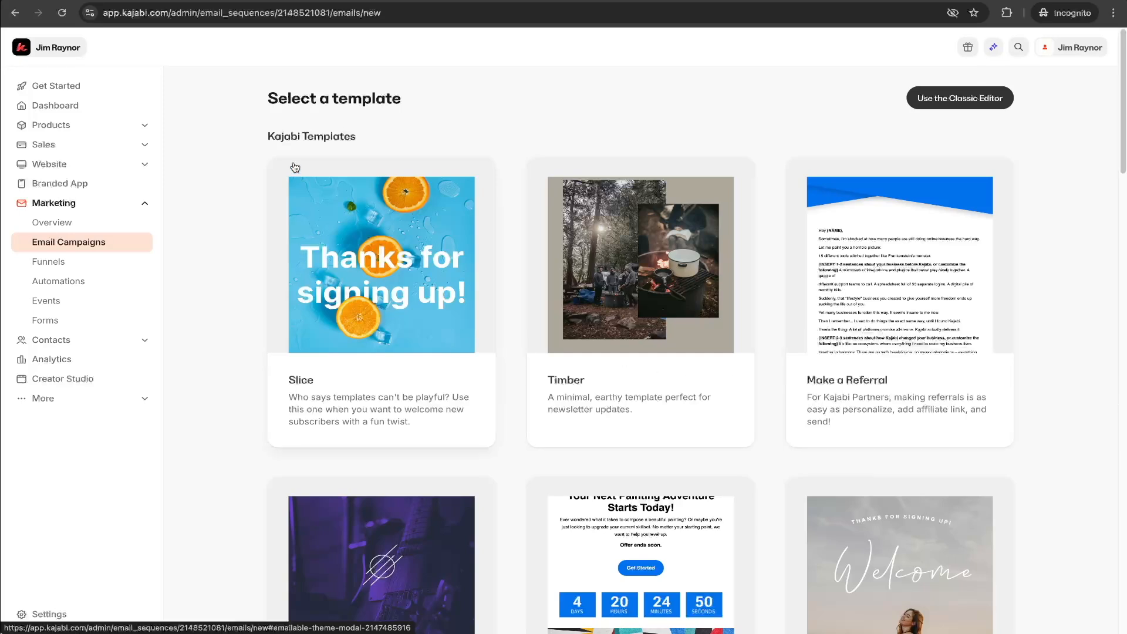
Preview the Slice email template and scroll through its full contents.
scroll(906, 389, "down", 1)
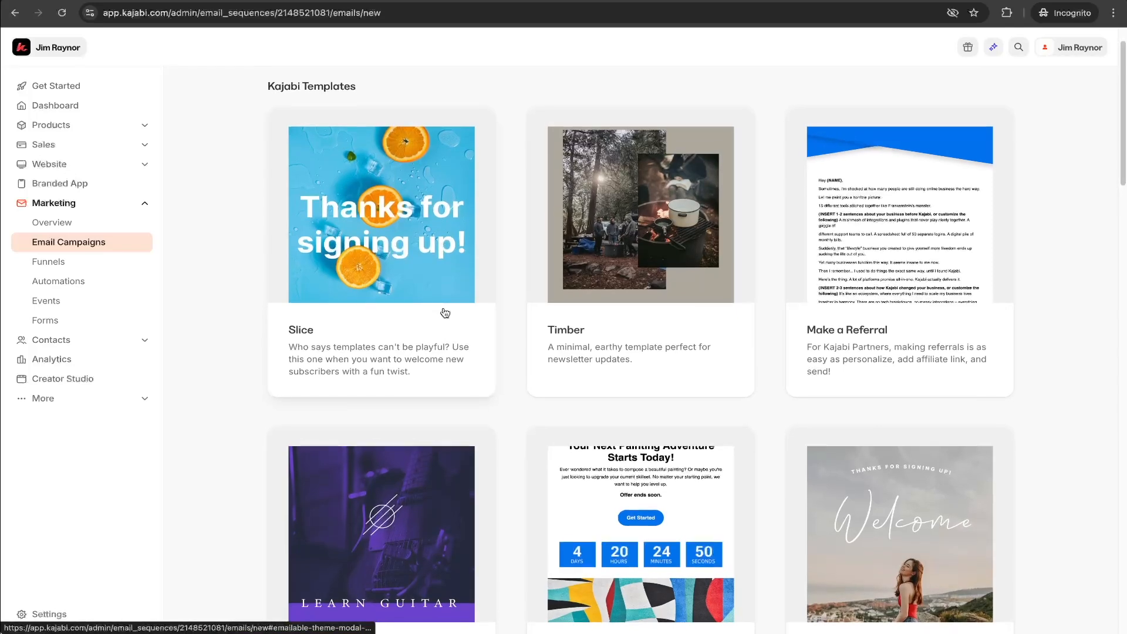
scroll(444, 312, "down", 1)
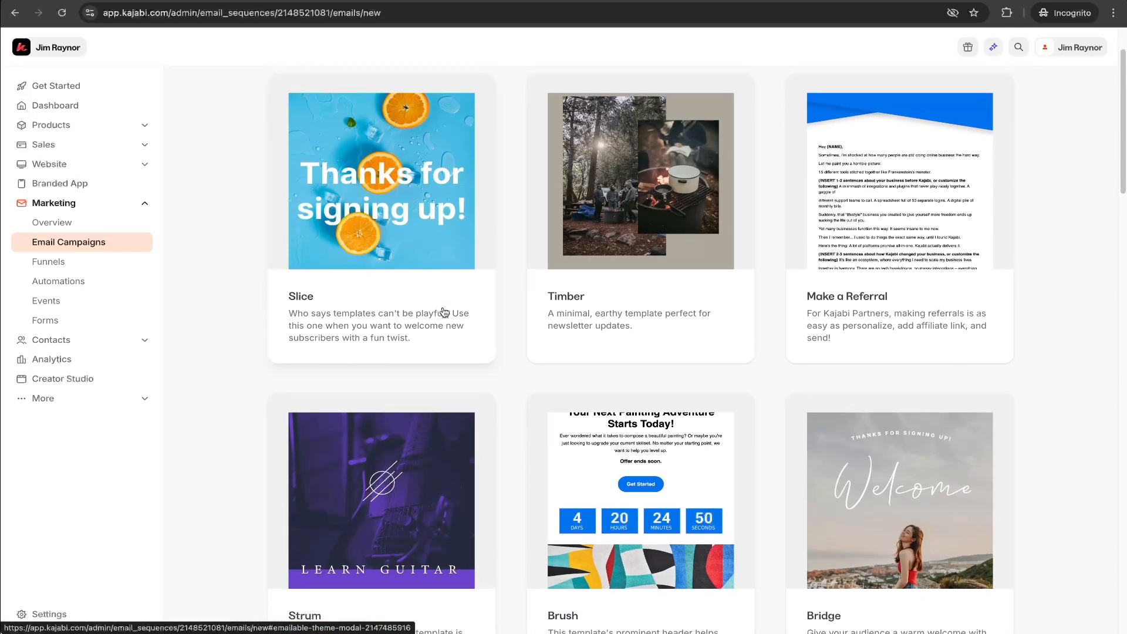
scroll(413, 235, "up", 1)
left_click(408, 236)
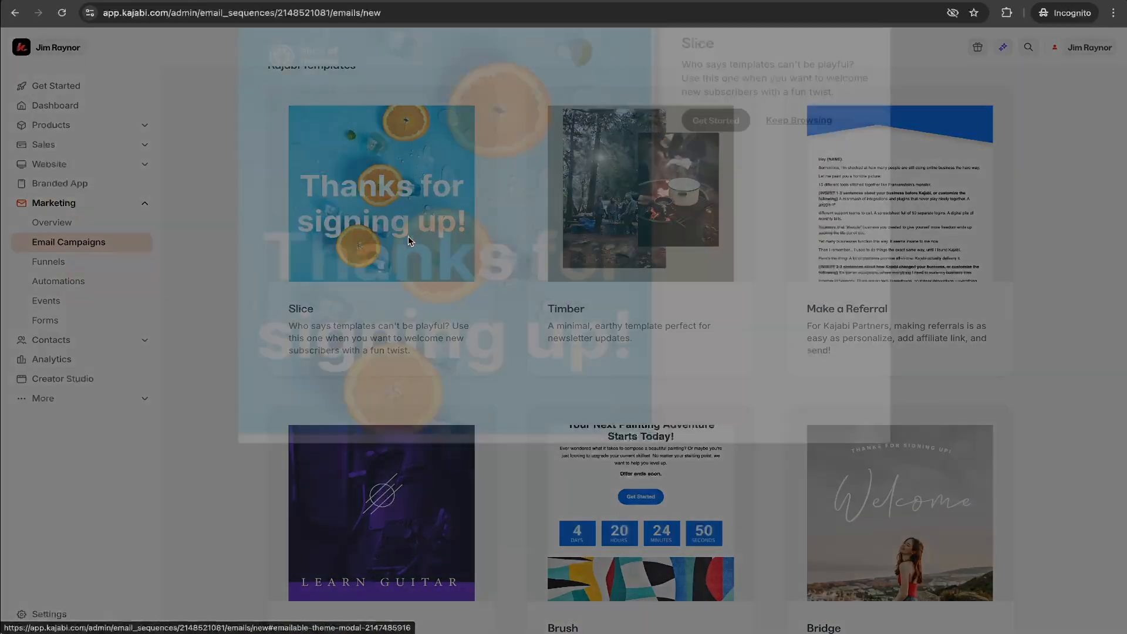
scroll(469, 292, "down", 5)
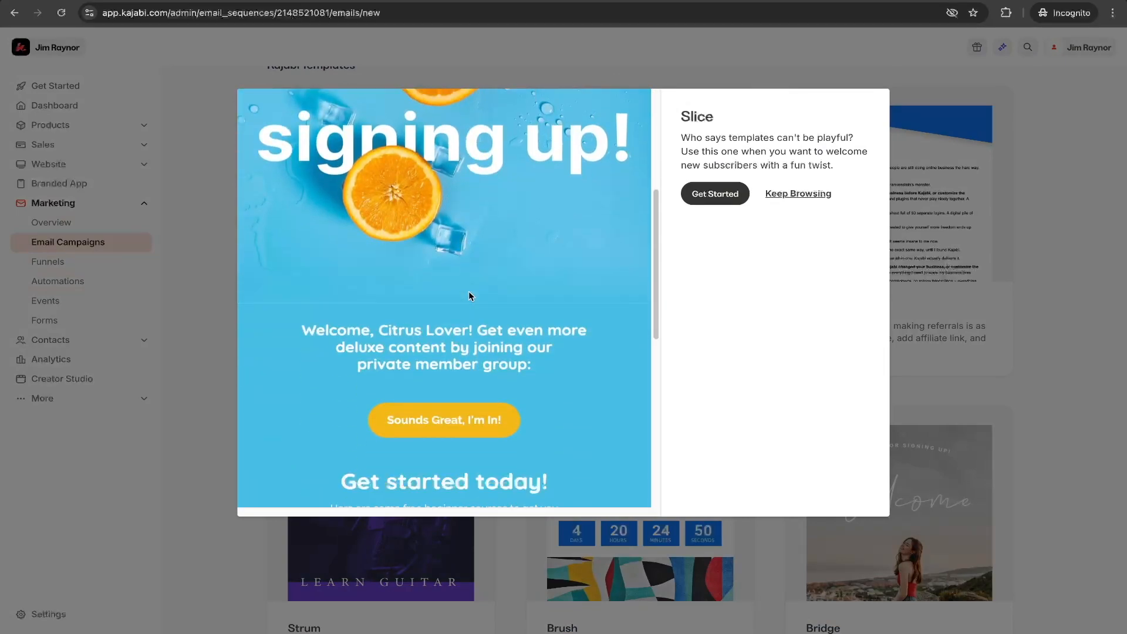
scroll(468, 291, "down", 6)
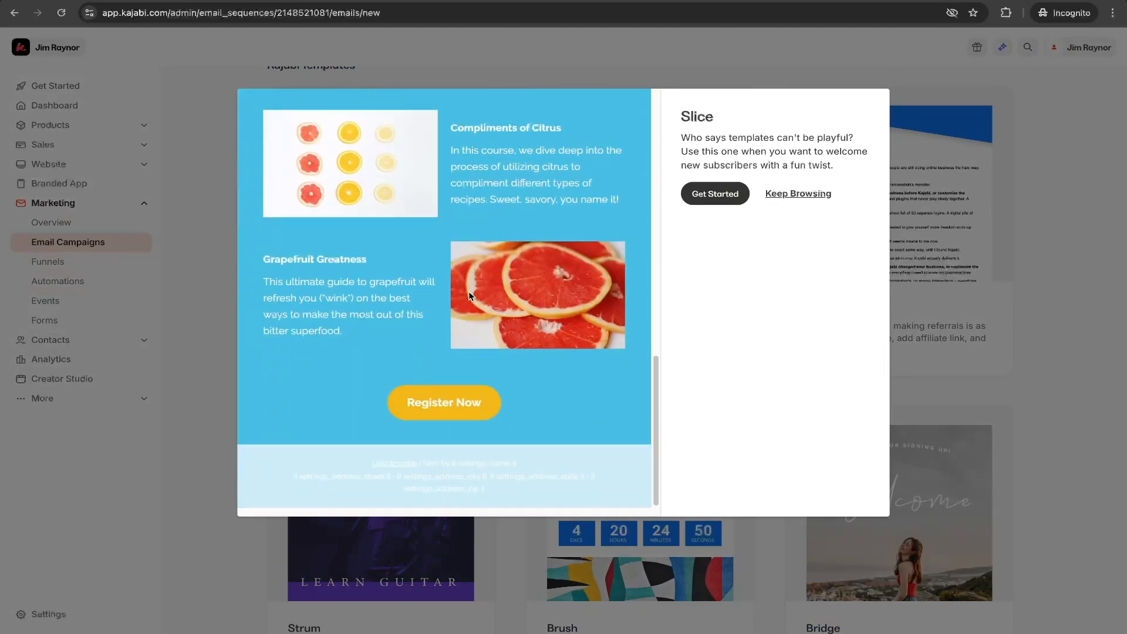
scroll(469, 295, "up", 10)
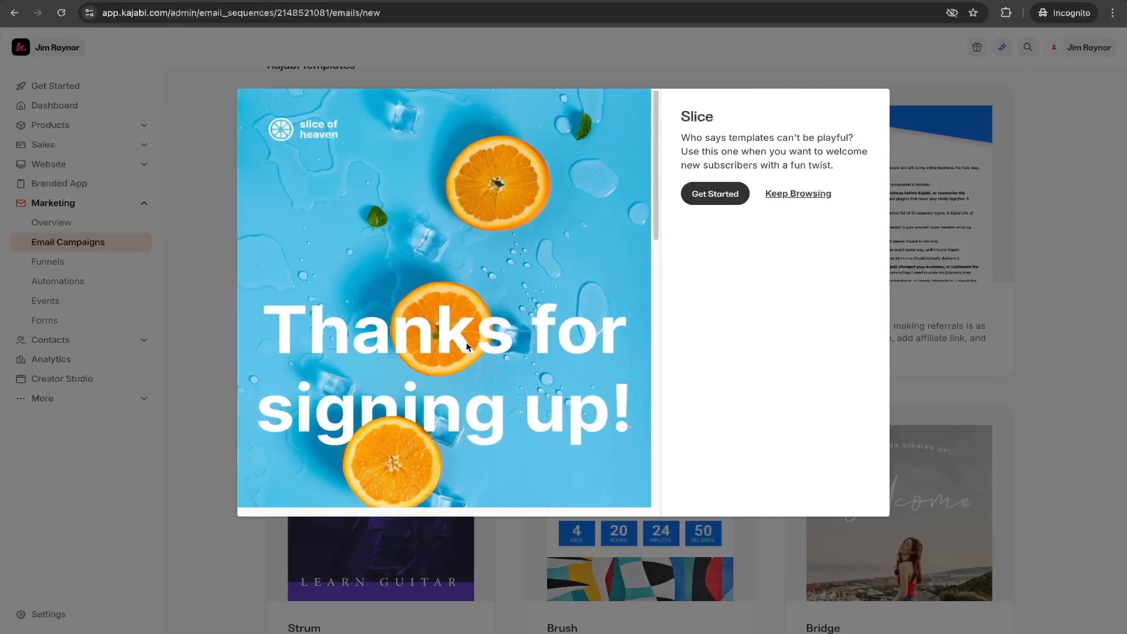
scroll(468, 343, "down", 1)
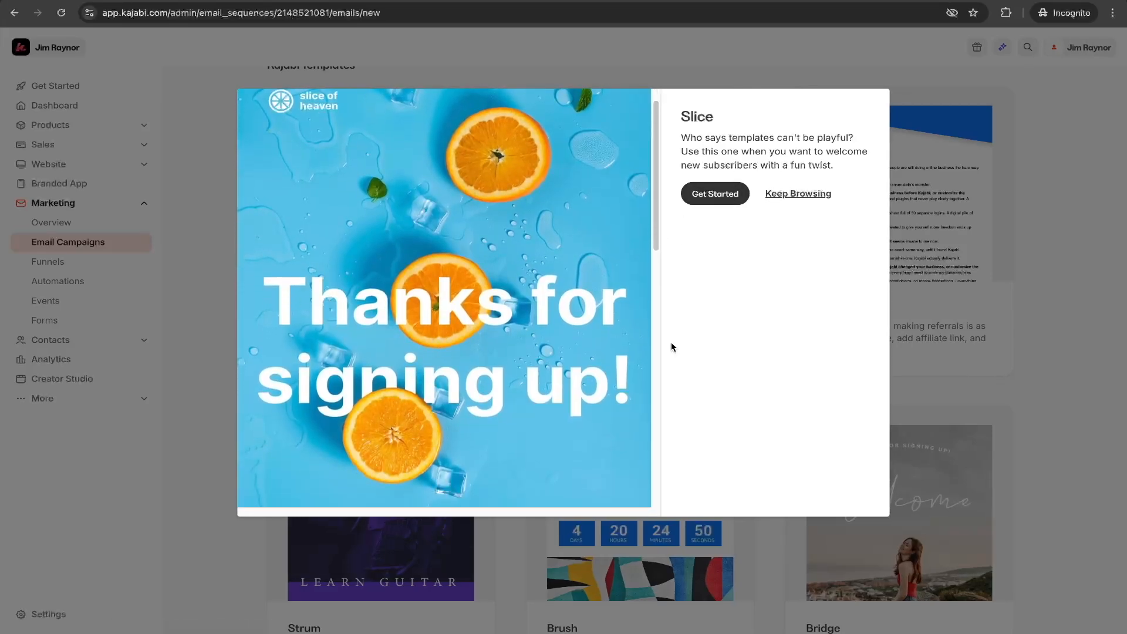
scroll(430, 297, "down", 1)
scroll(432, 351, "down", 5)
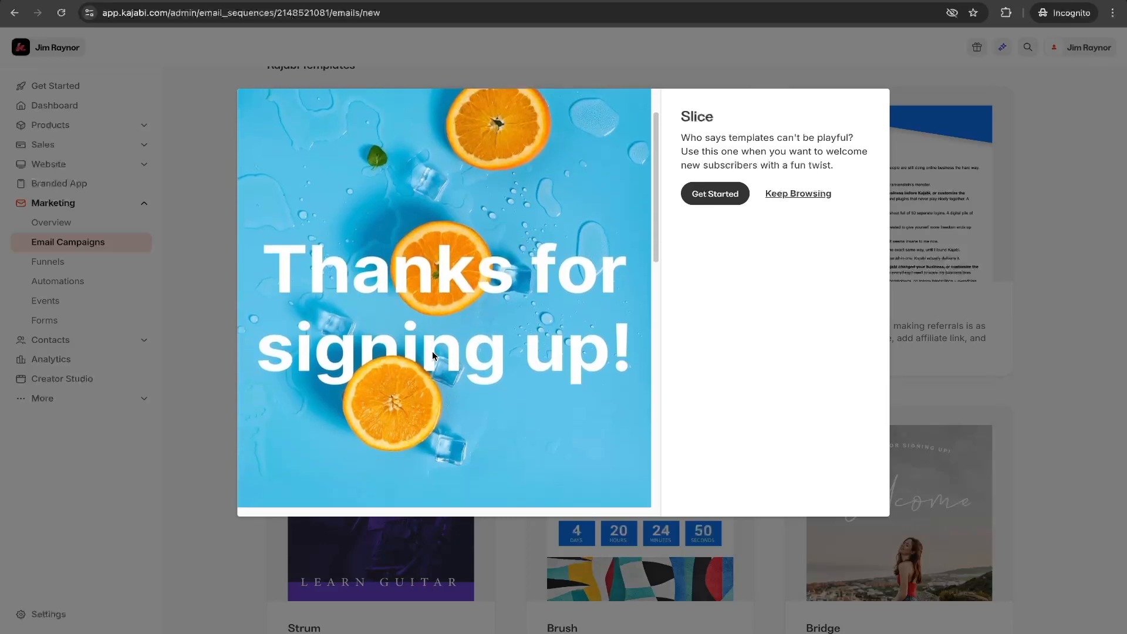
scroll(432, 356, "up", 7)
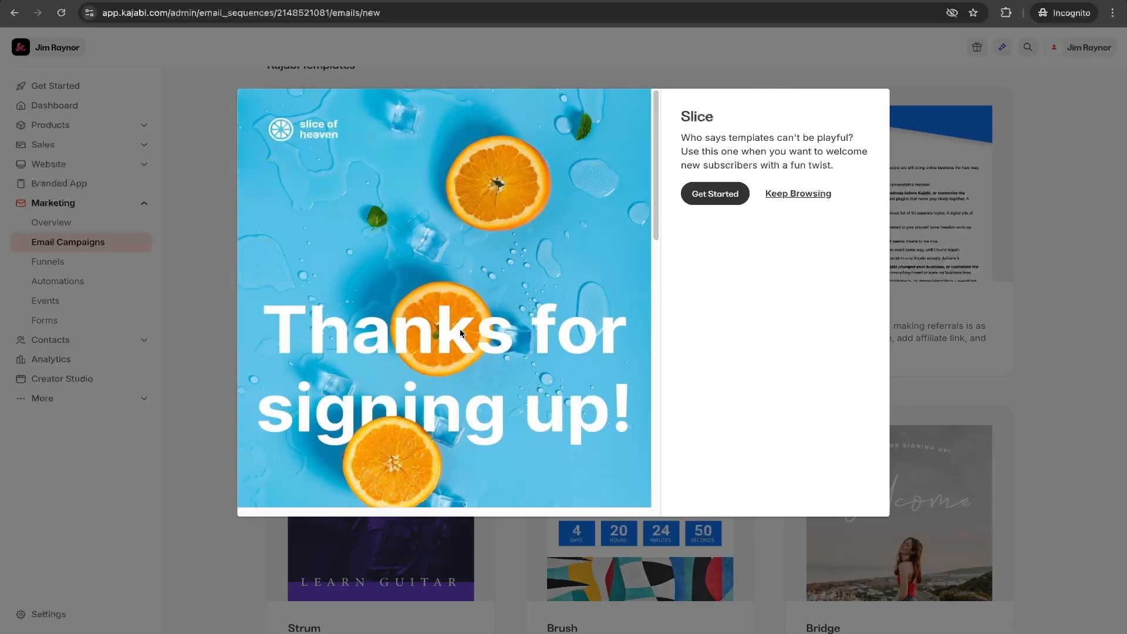
scroll(446, 333, "down", 1)
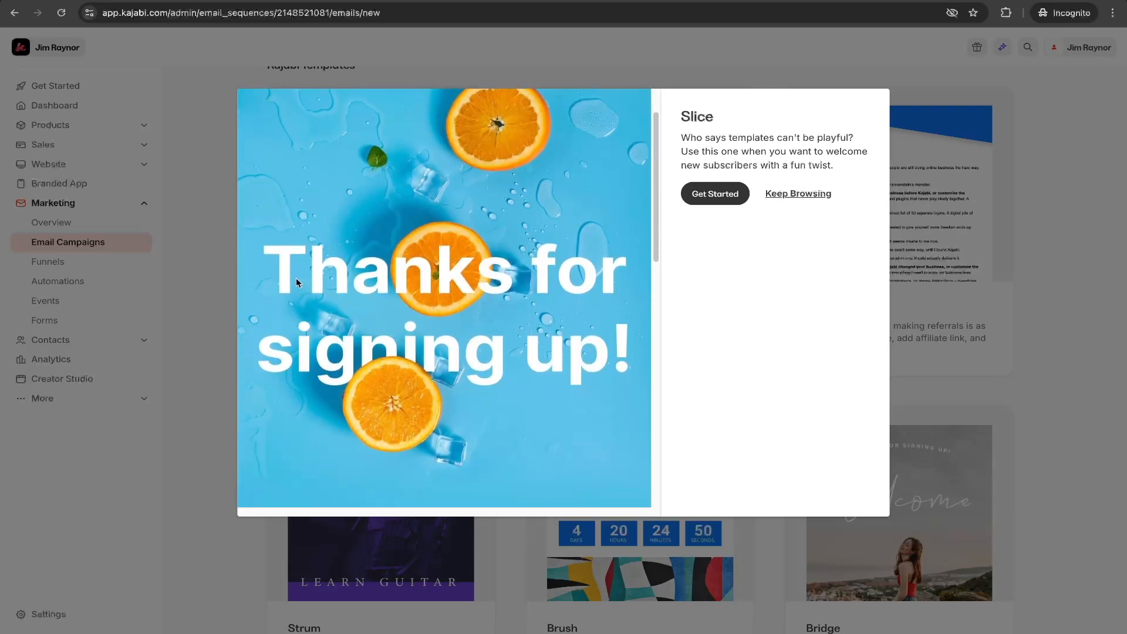
scroll(512, 371, "down", 5)
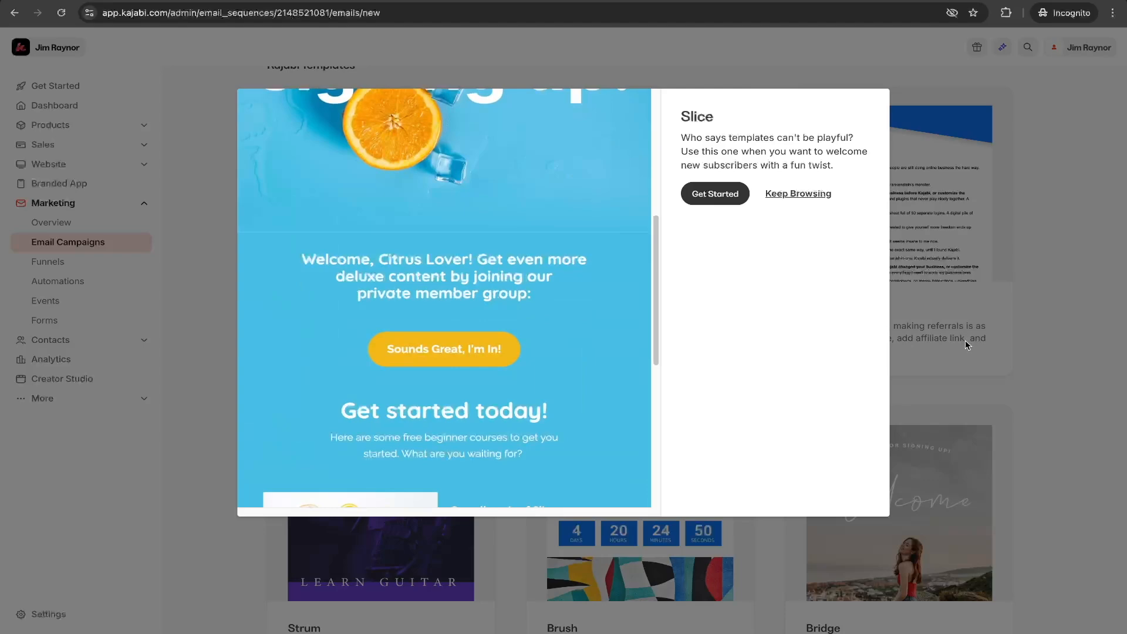
left_click(1037, 407)
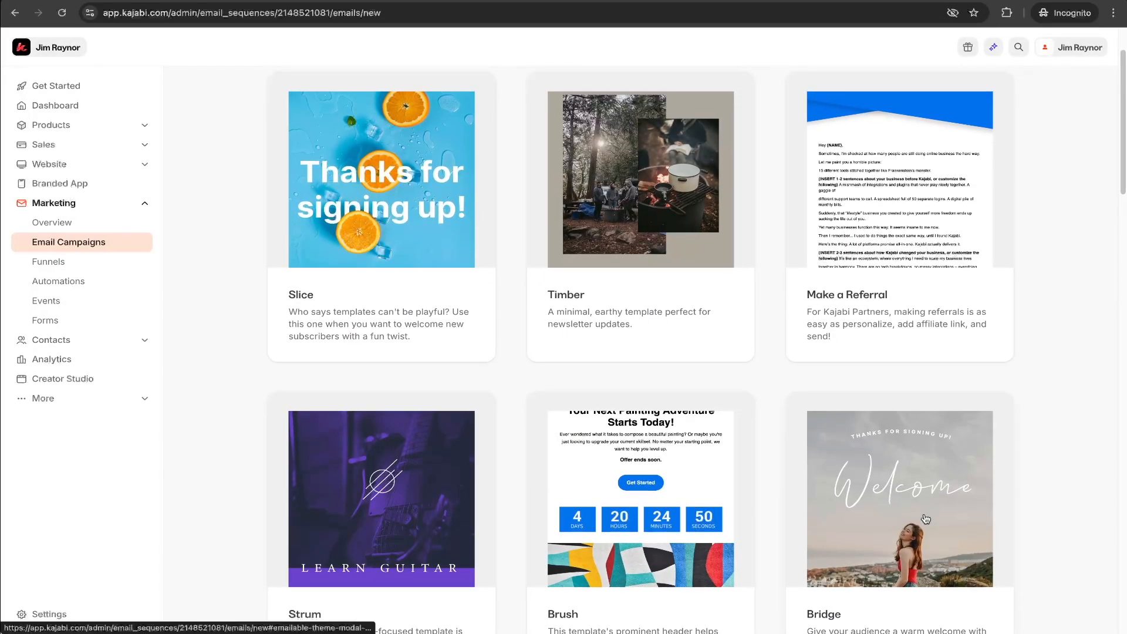
Browse the template gallery and start a new email from the Simple Text template.
scroll(914, 537, "down", 2)
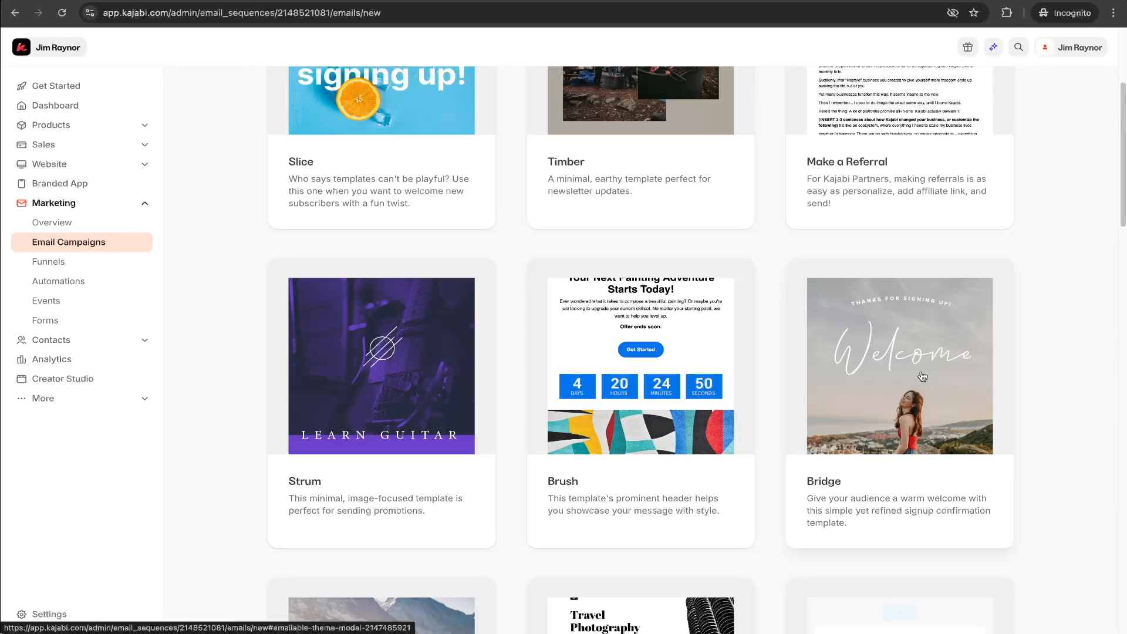
scroll(922, 376, "down", 4)
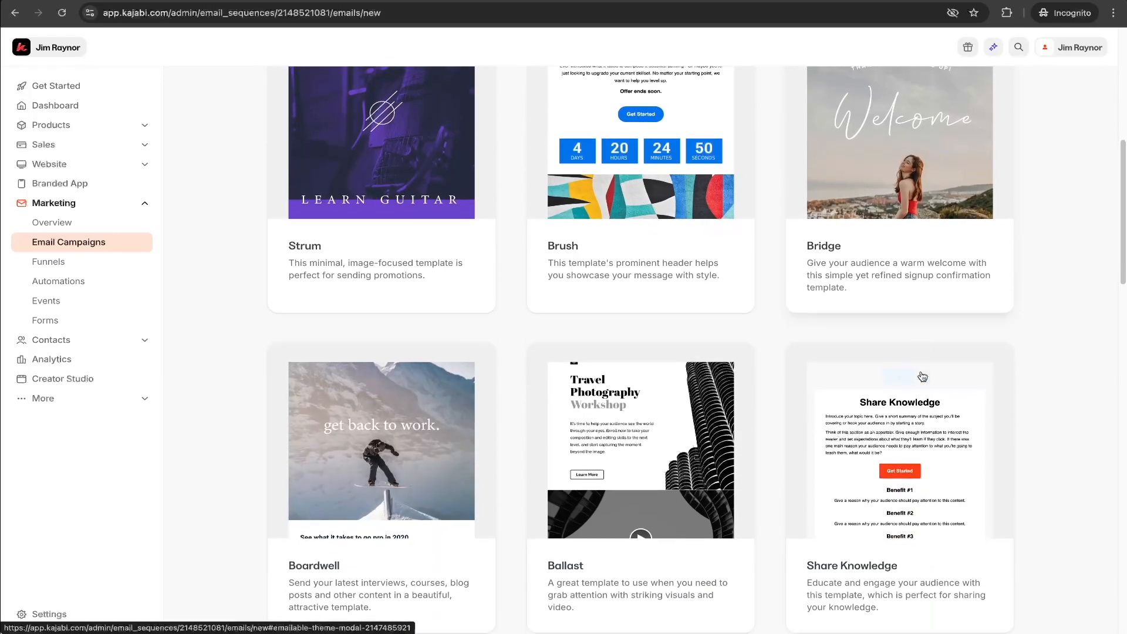
scroll(506, 435, "down", 1)
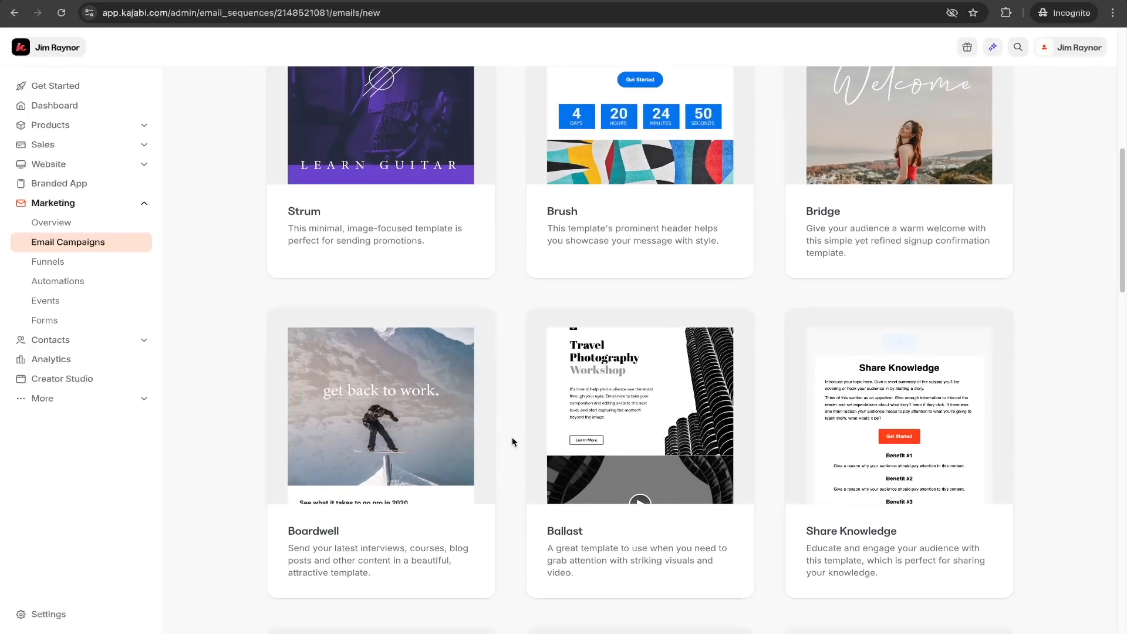
scroll(529, 389, "down", 8)
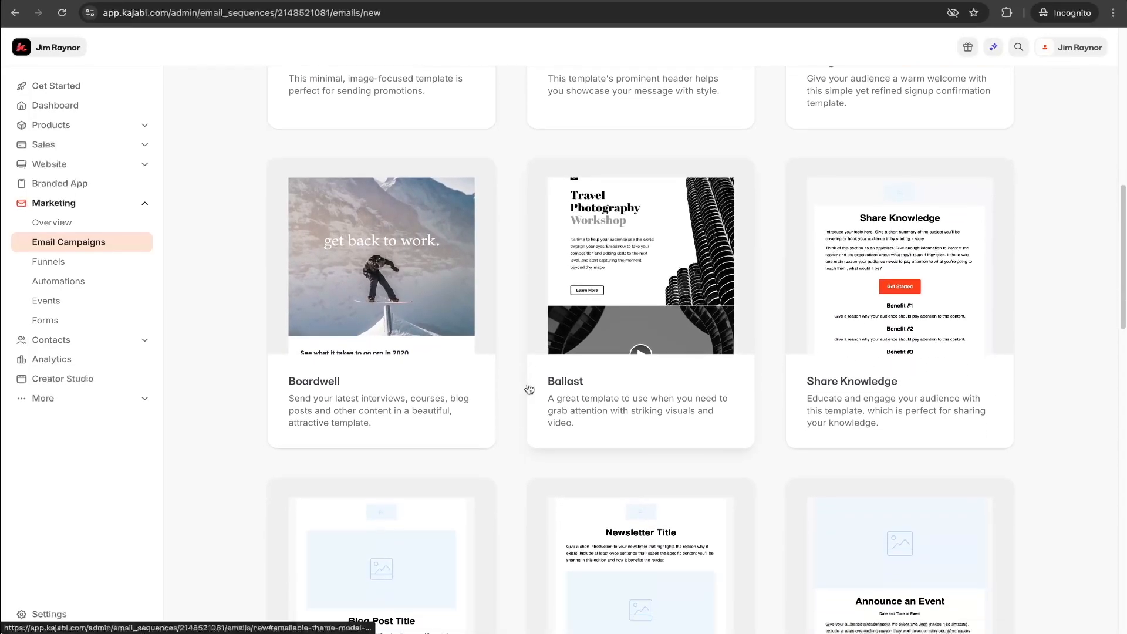
scroll(529, 389, "down", 2)
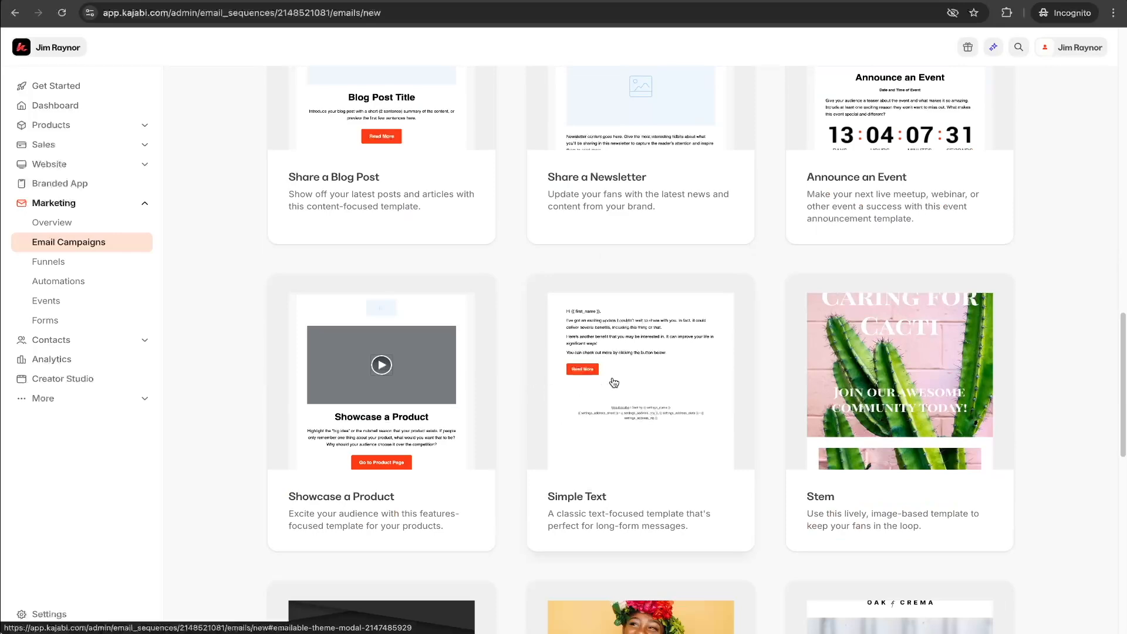
left_click(625, 401)
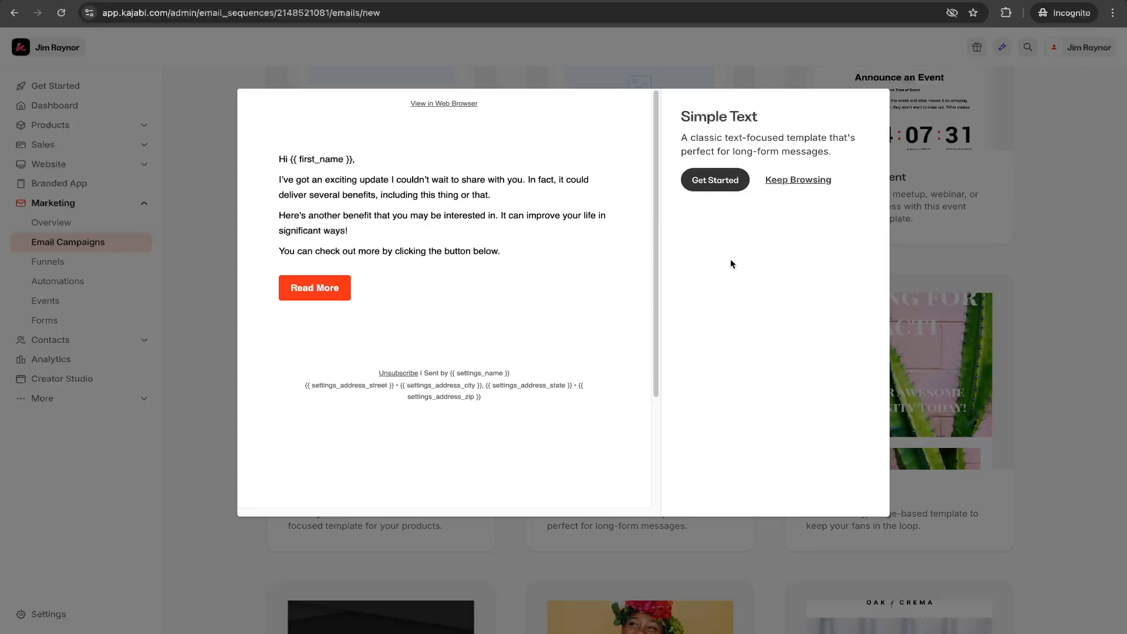
left_click(717, 180)
Title the new email Freebie Welcome and create it.
left_click(723, 197)
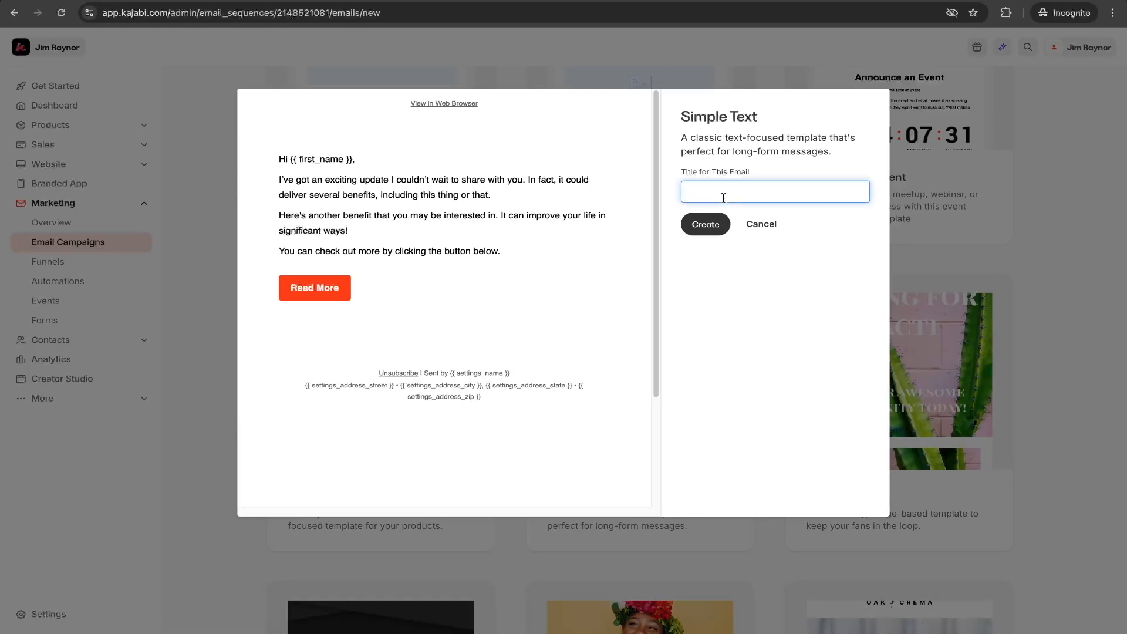
type("Welcome")
key("BackSpace")
key("BackSpace")
key("BackSpace")
key("BackSpace")
key("BackSpace")
key("BackSpace")
type("Freebie Welcome")
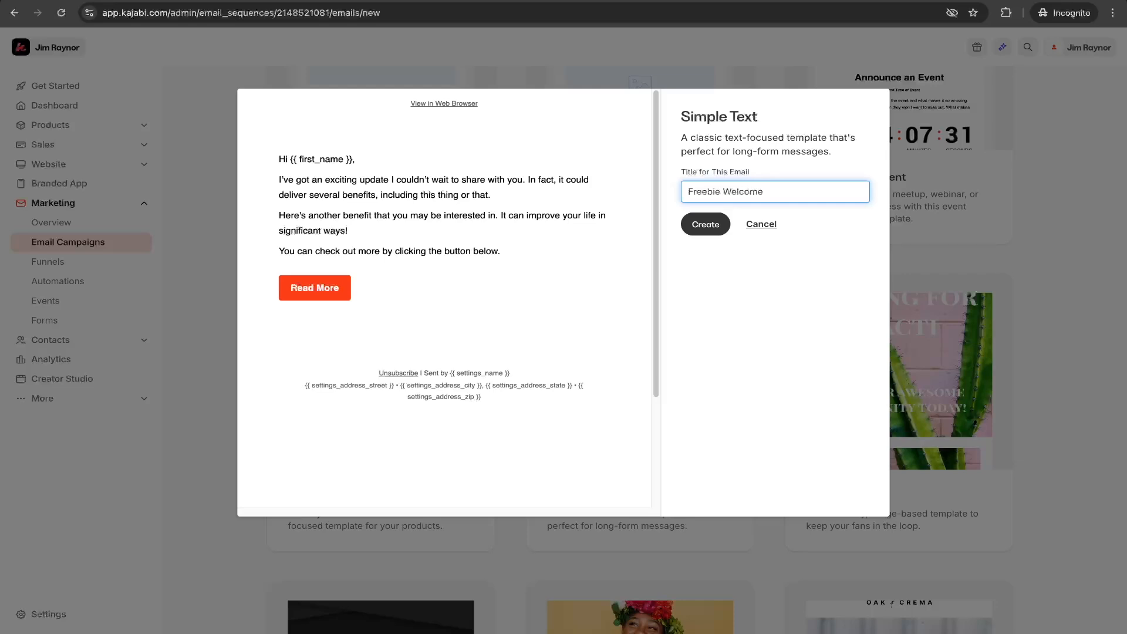
left_click(713, 222)
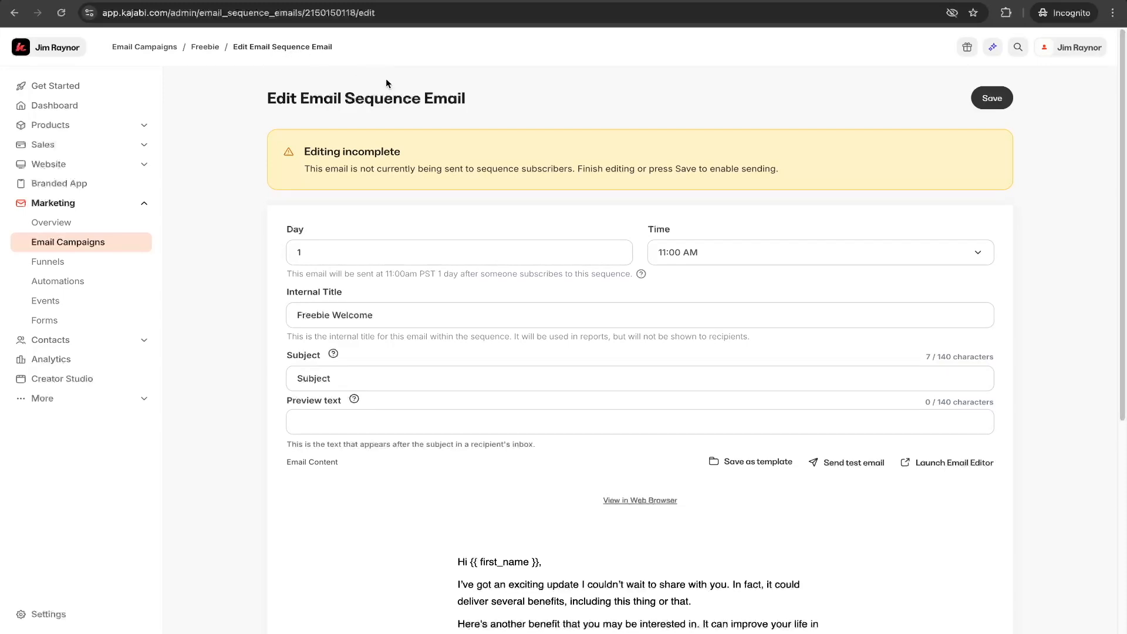
Set the email's send day to 0 so it goes out immediately after subscribing.
scroll(516, 165, "down", 1)
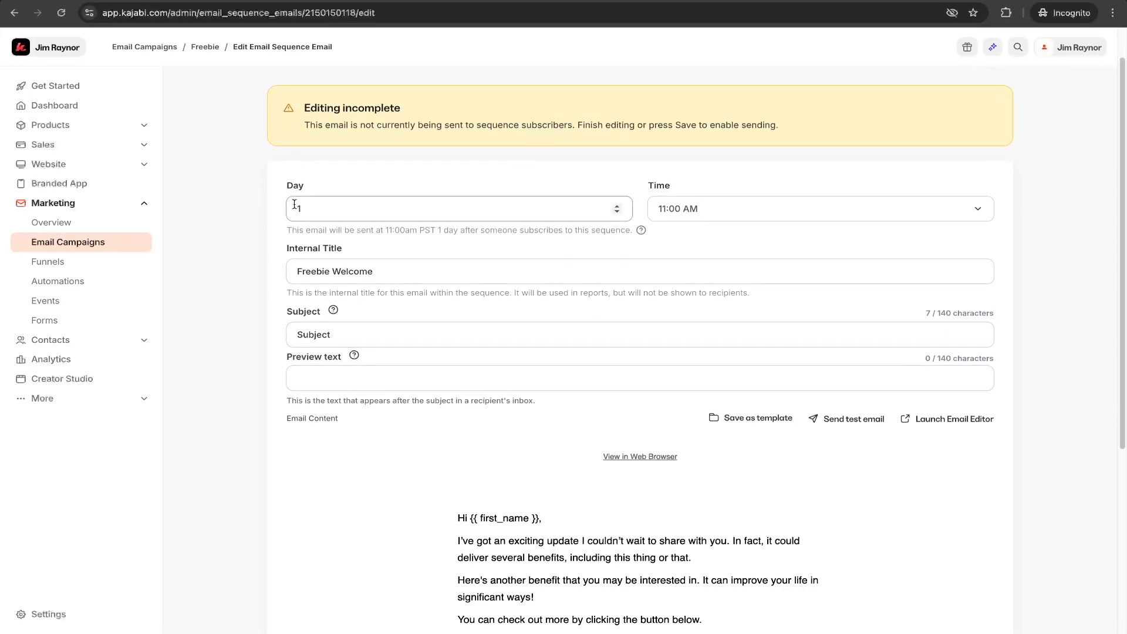
left_click(617, 212)
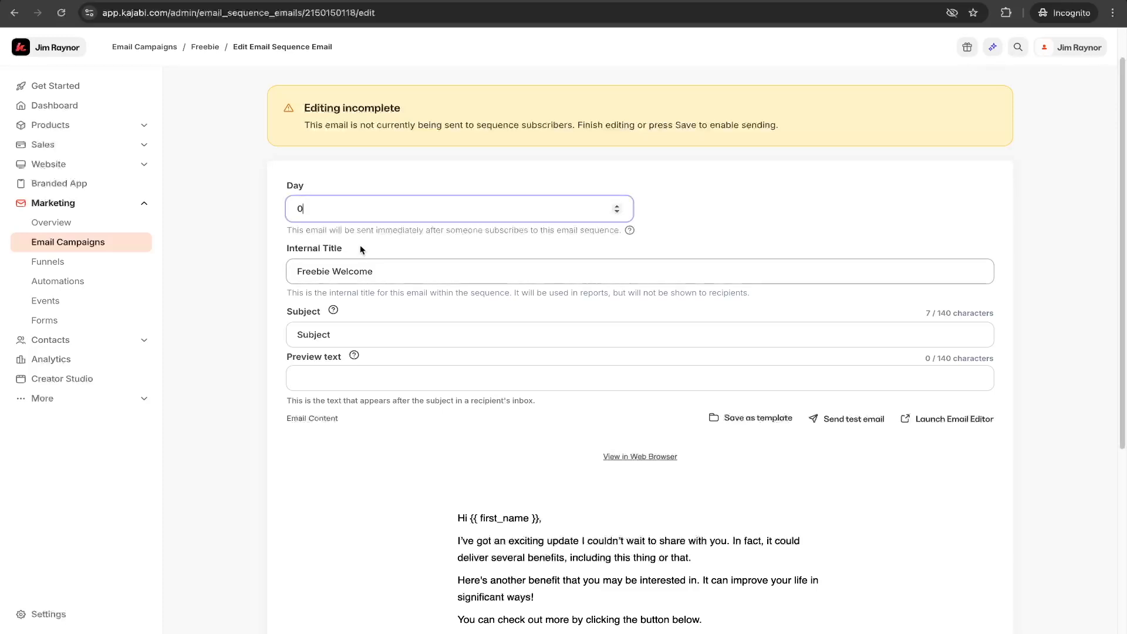
left_click_drag(315, 231, 423, 235)
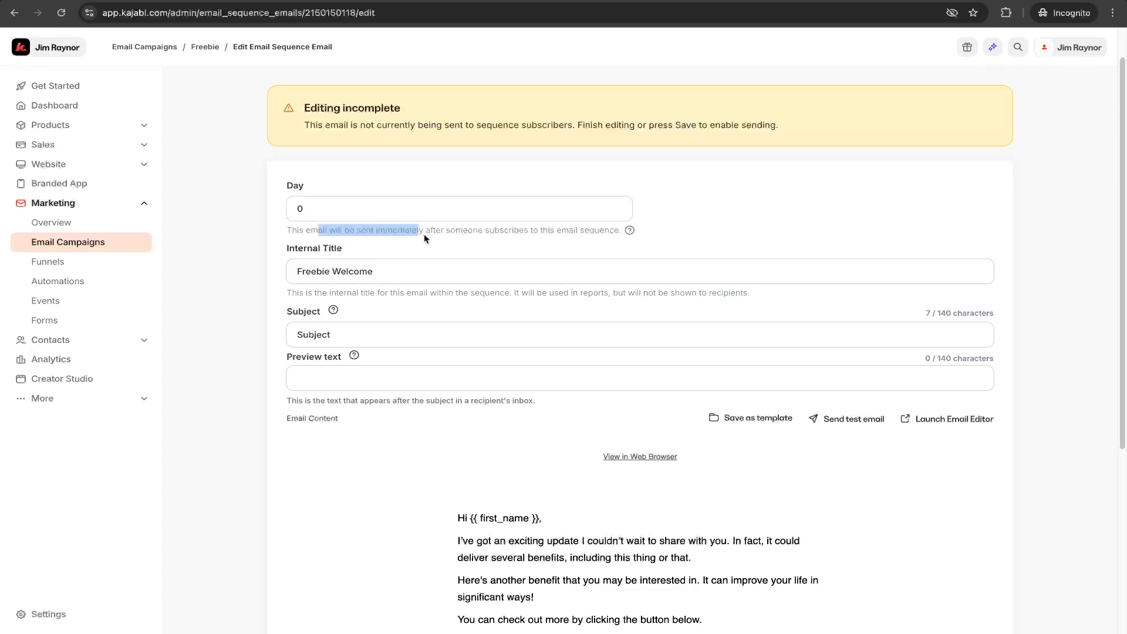
left_click(679, 224)
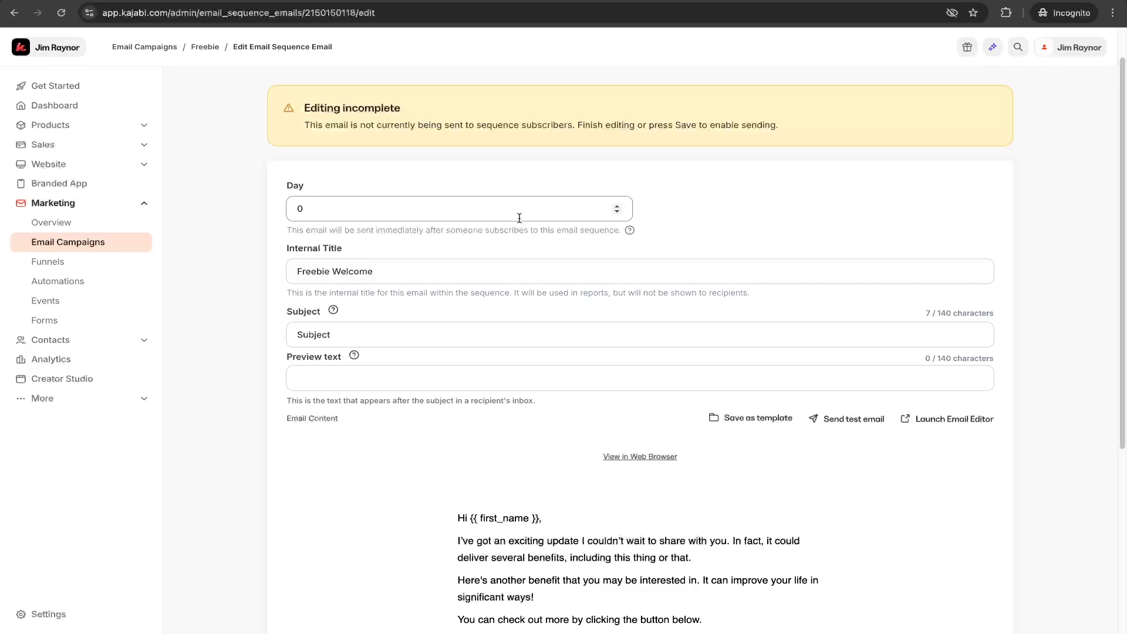
left_click(378, 269)
triple_click(381, 269)
scroll(345, 314, "down", 1)
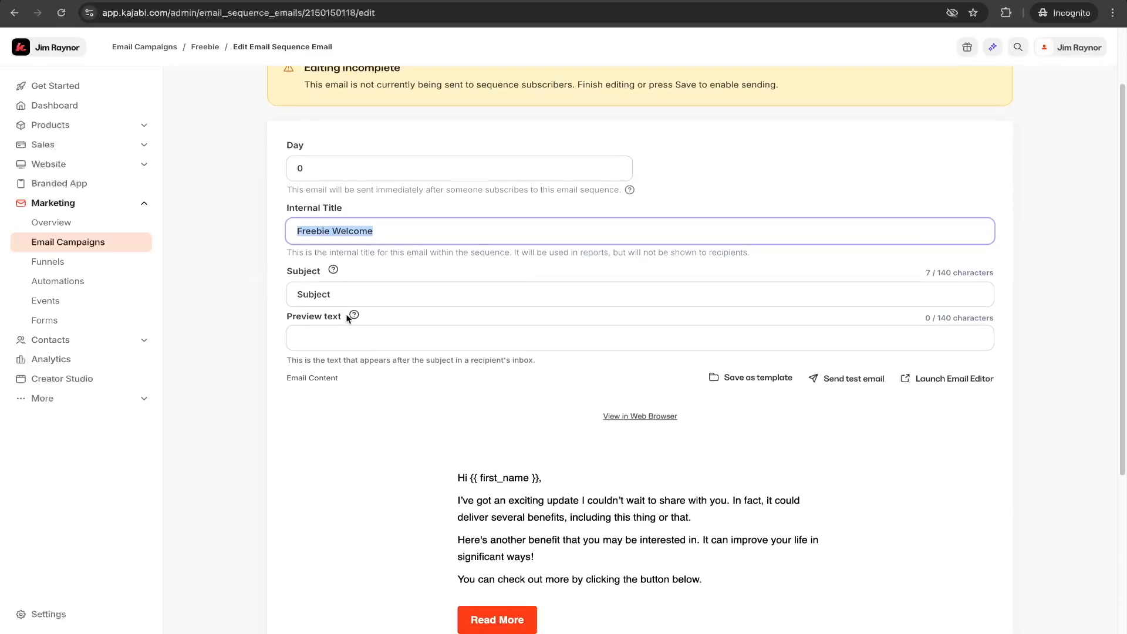
left_click(388, 197)
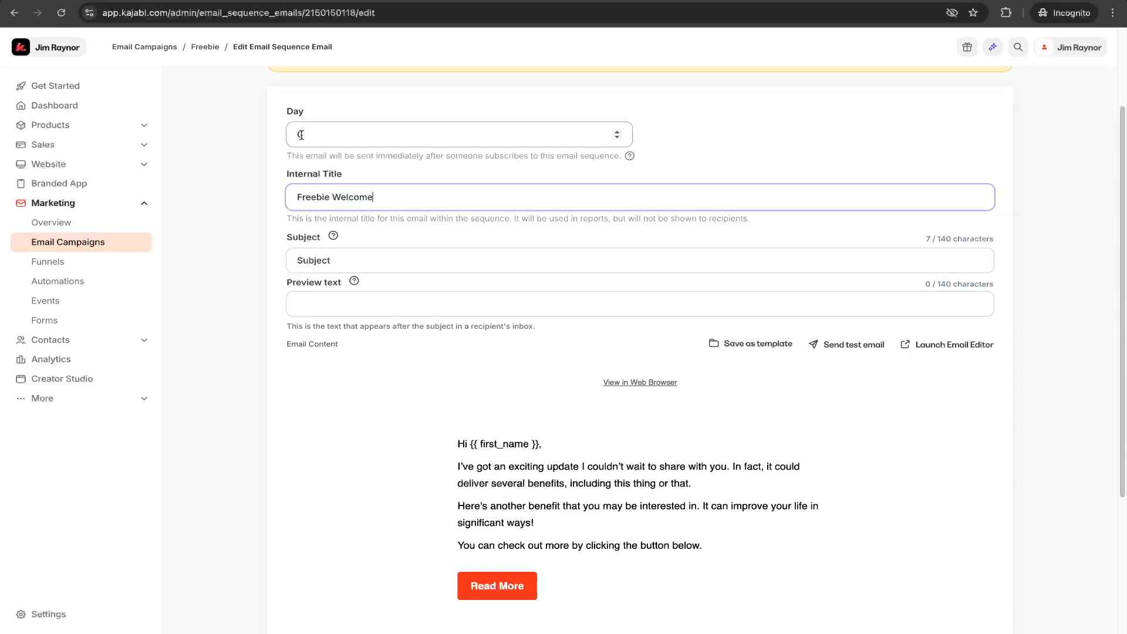
Set the email subject to "Here is my freebie for you to have".
double_click(341, 260)
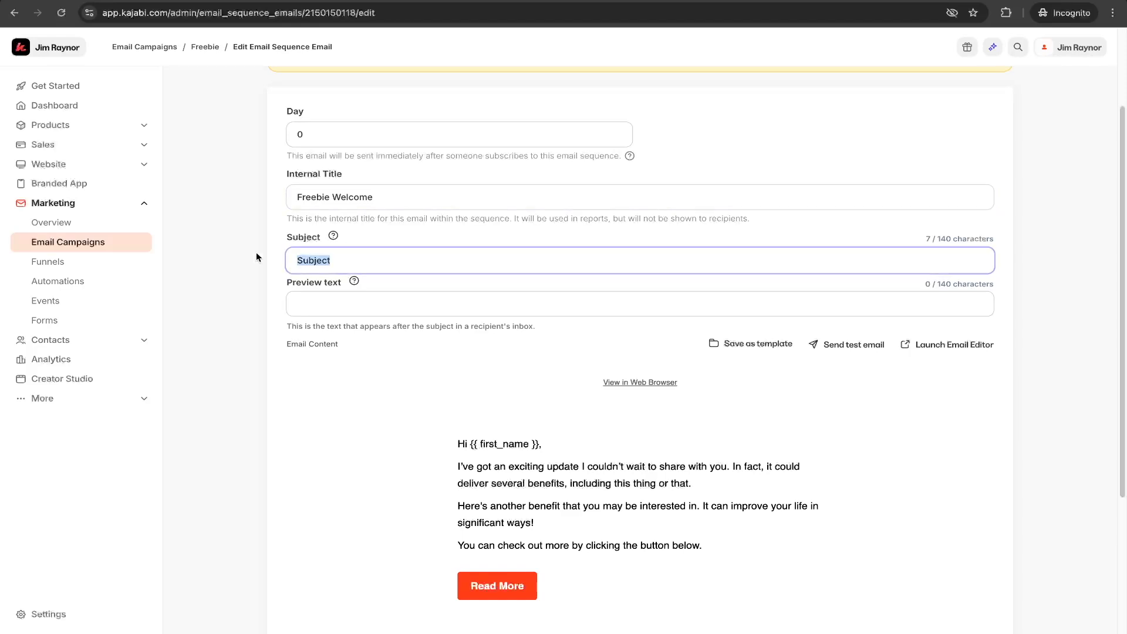
type("Here is my freebie for you to have")
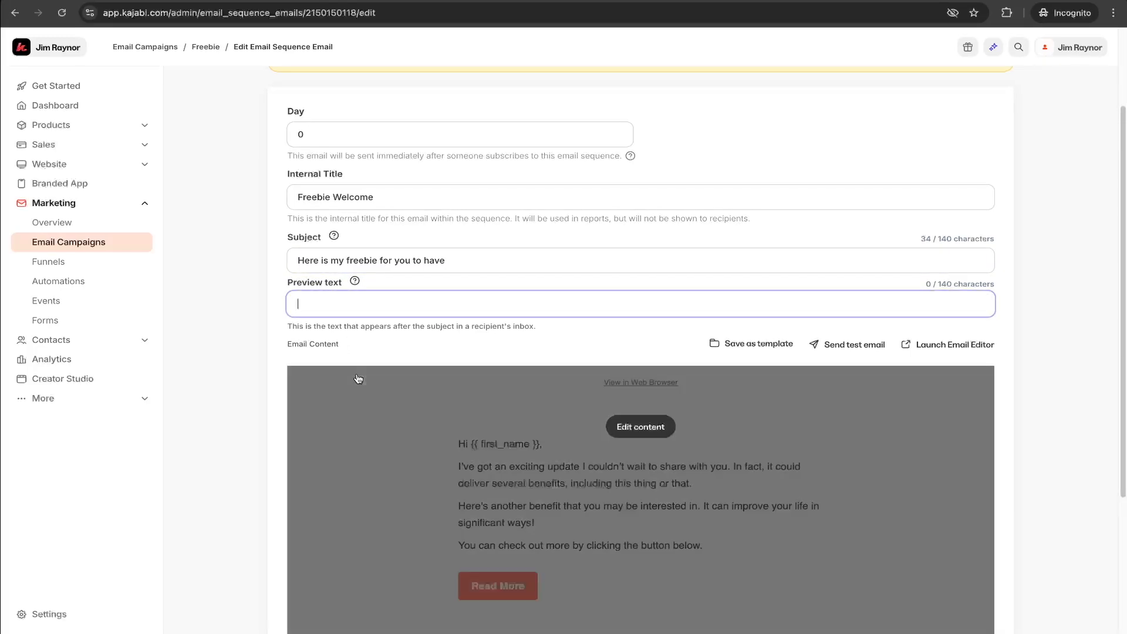
Enter the preview text "Click in to download the freebie".
type("Click in to dow")
type("l")
type("wn")
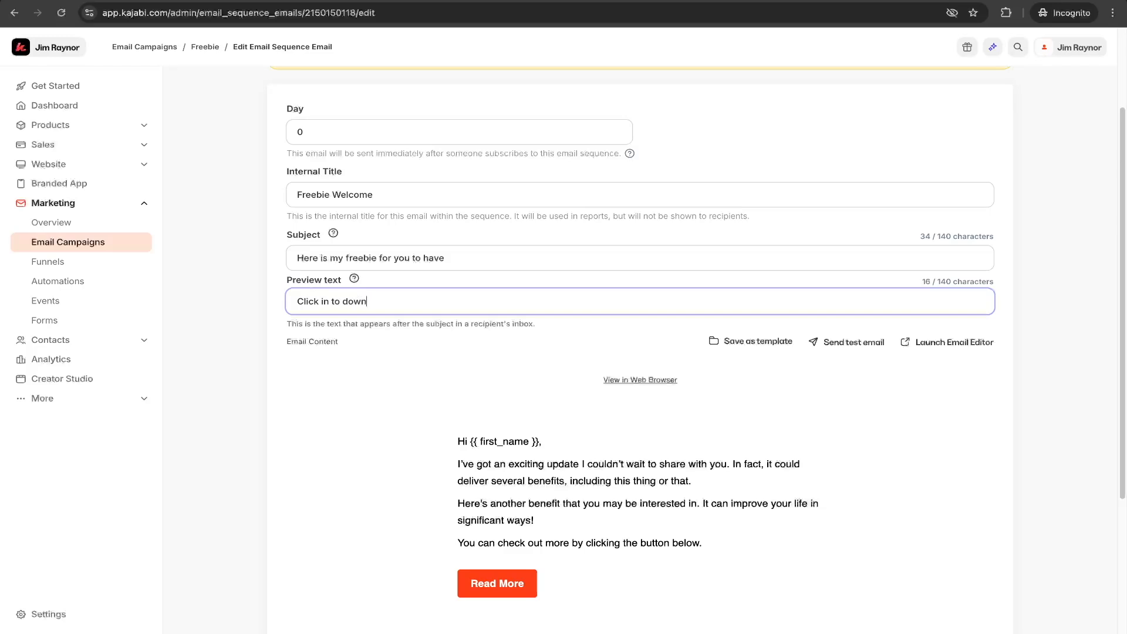
type("load f")
key("BackSpace")
type("the freebie")
Open the email content editor and examine the greeting text block and its personalization field options.
scroll(556, 384, "down", 3)
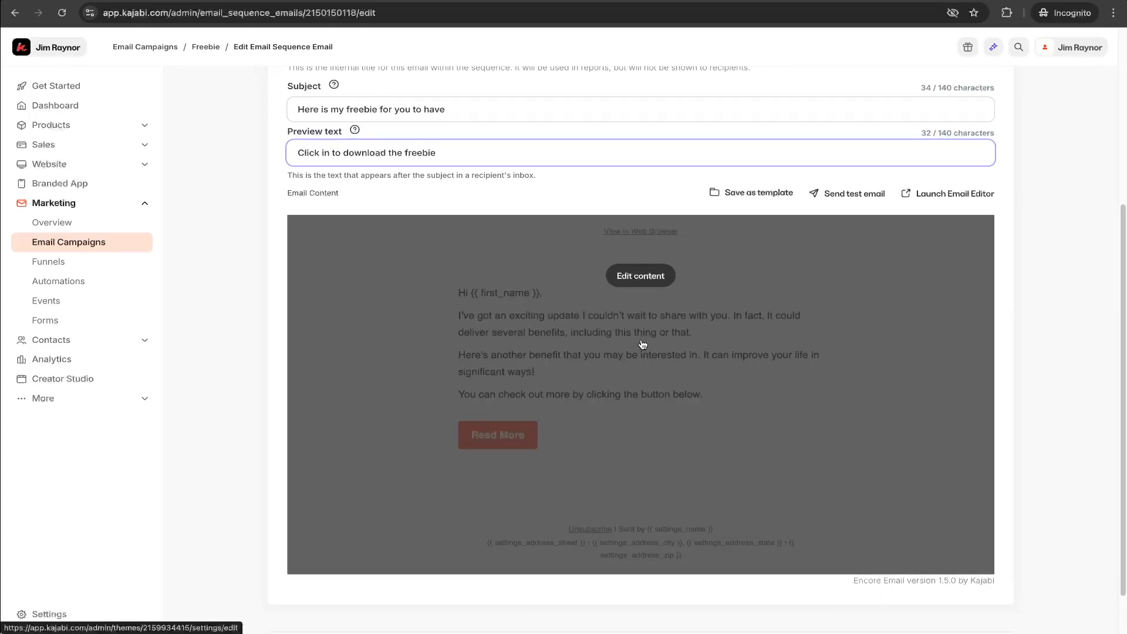
left_click(643, 345)
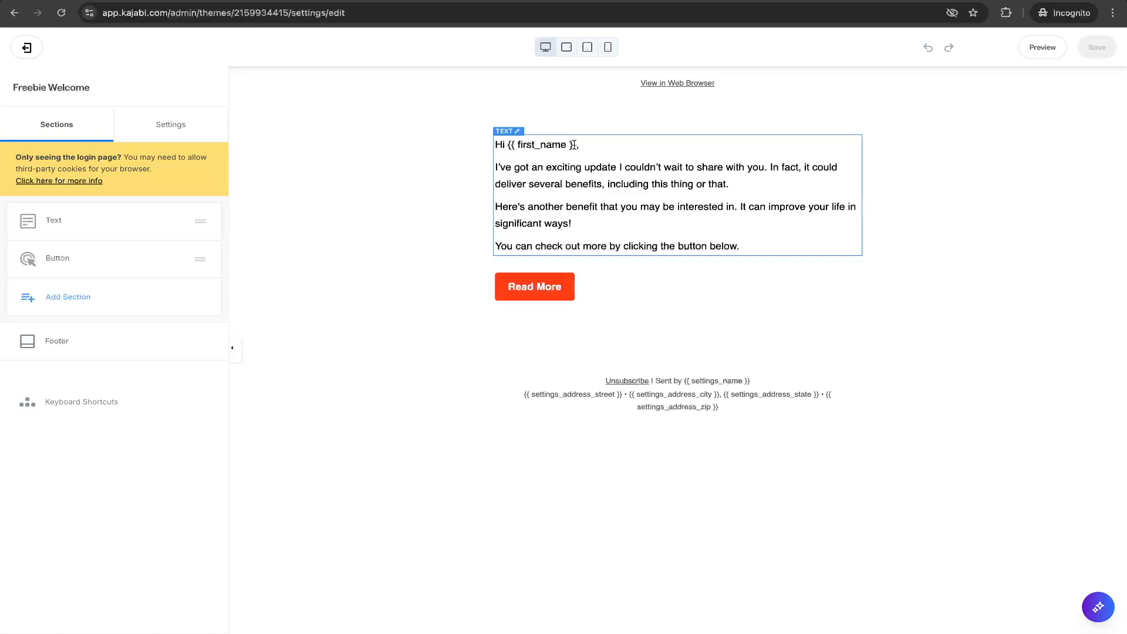
left_click(574, 145)
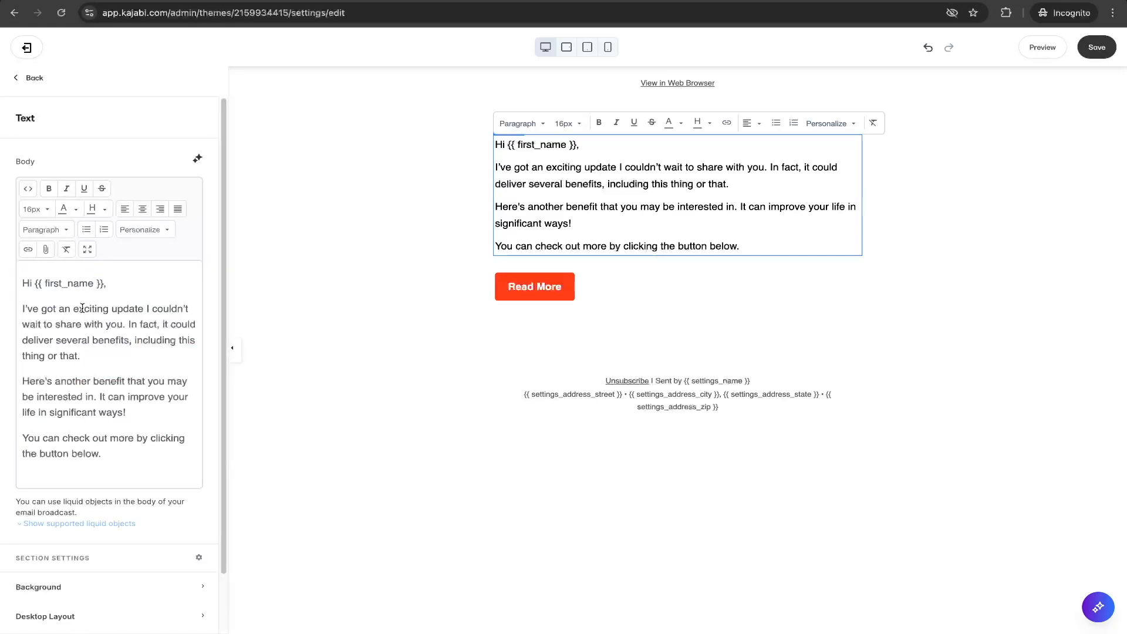
left_click_drag(102, 283, 37, 284)
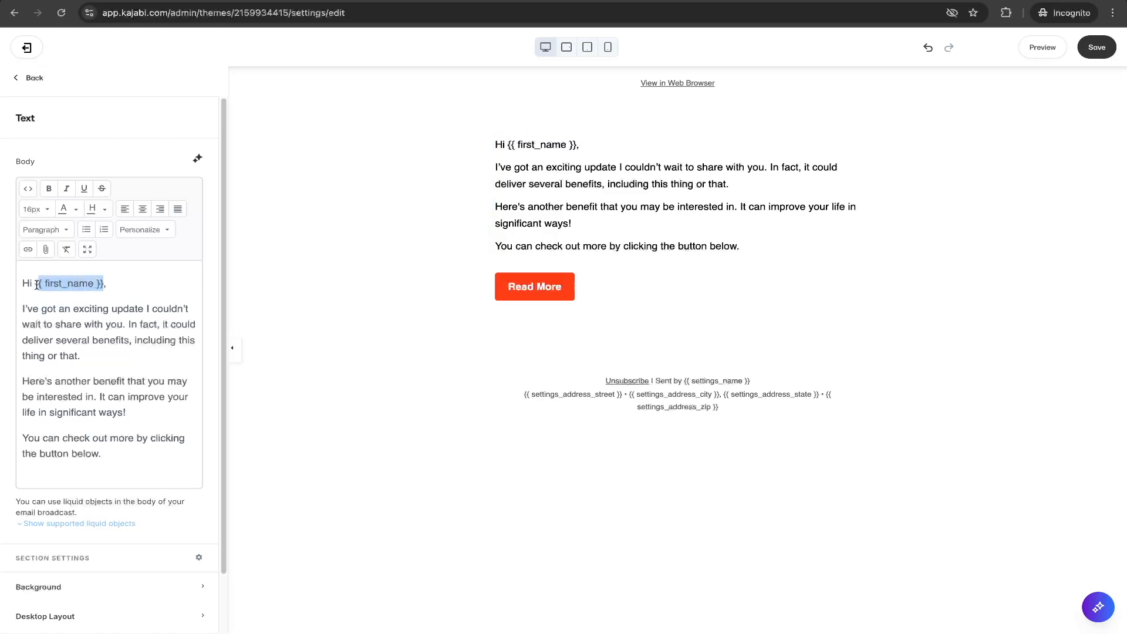
left_click(165, 231)
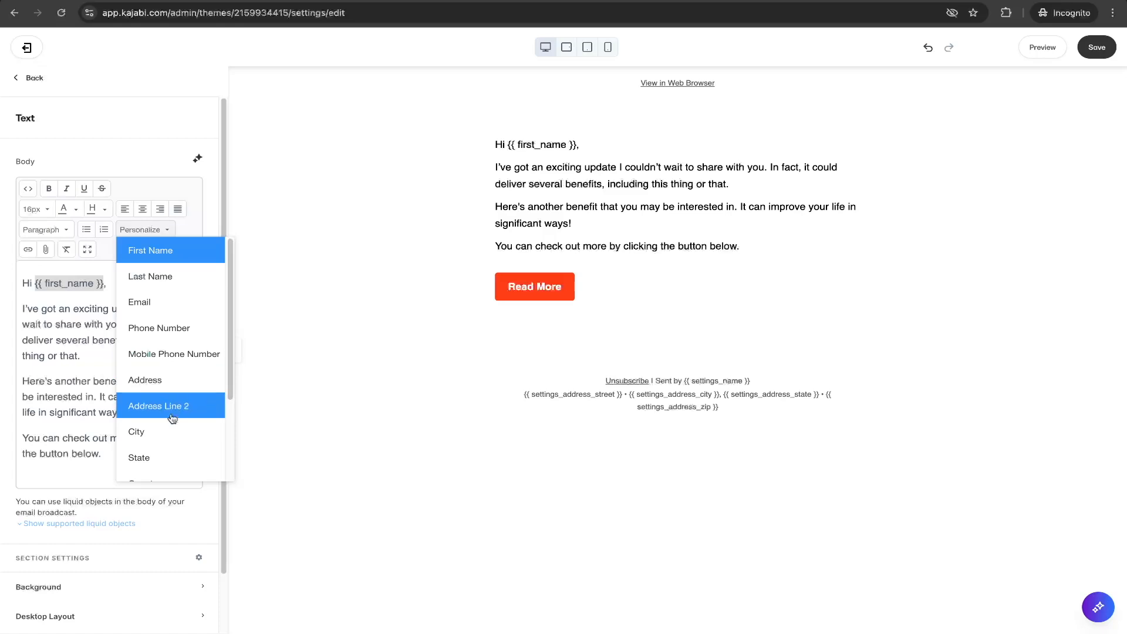
scroll(170, 417, "down", 3)
scroll(171, 420, "up", 3)
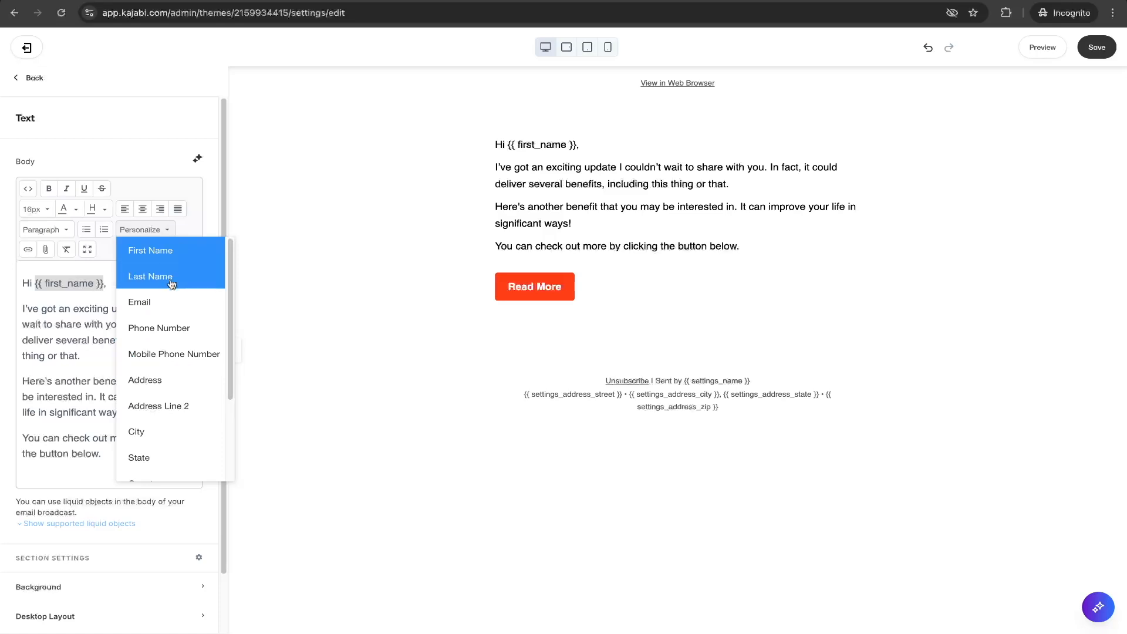
left_click(112, 287)
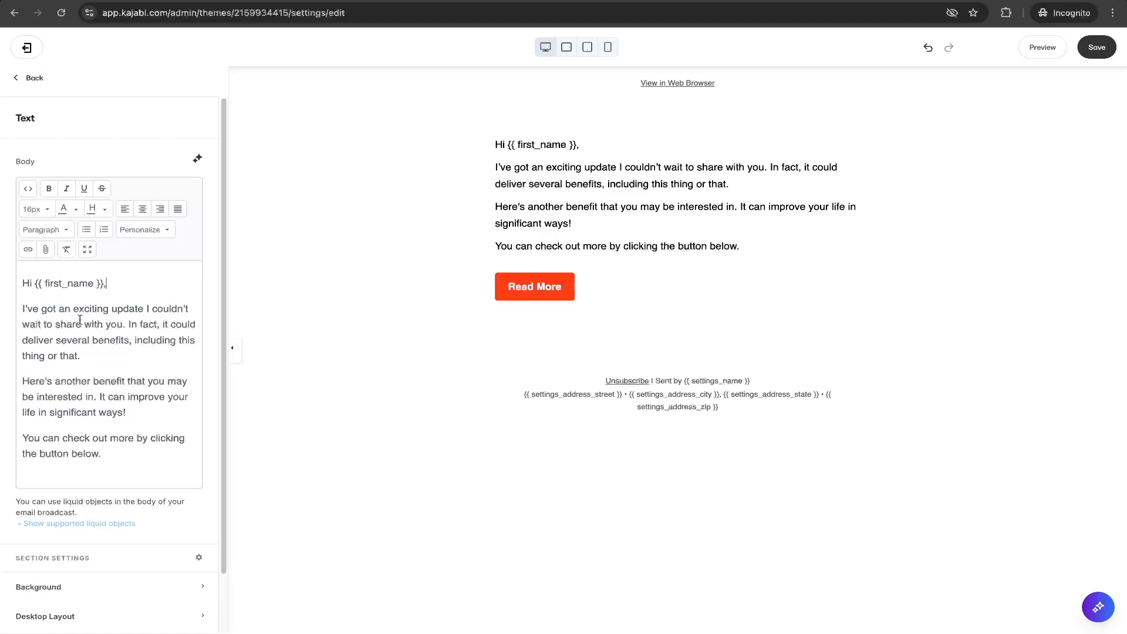
scroll(79, 319, "down", 1)
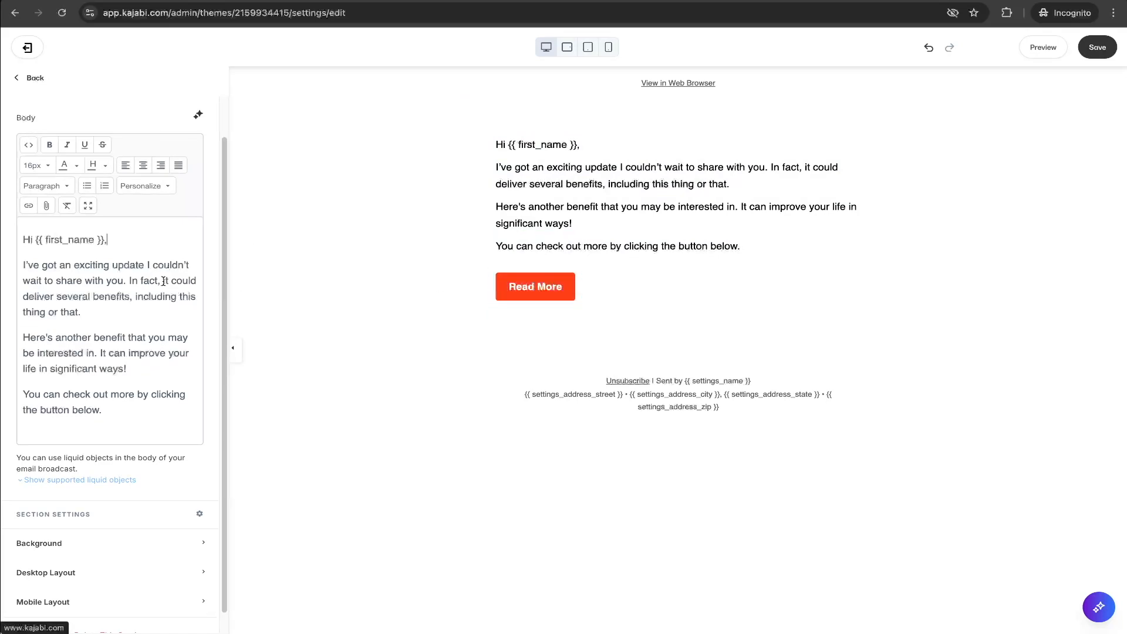
left_click(35, 78)
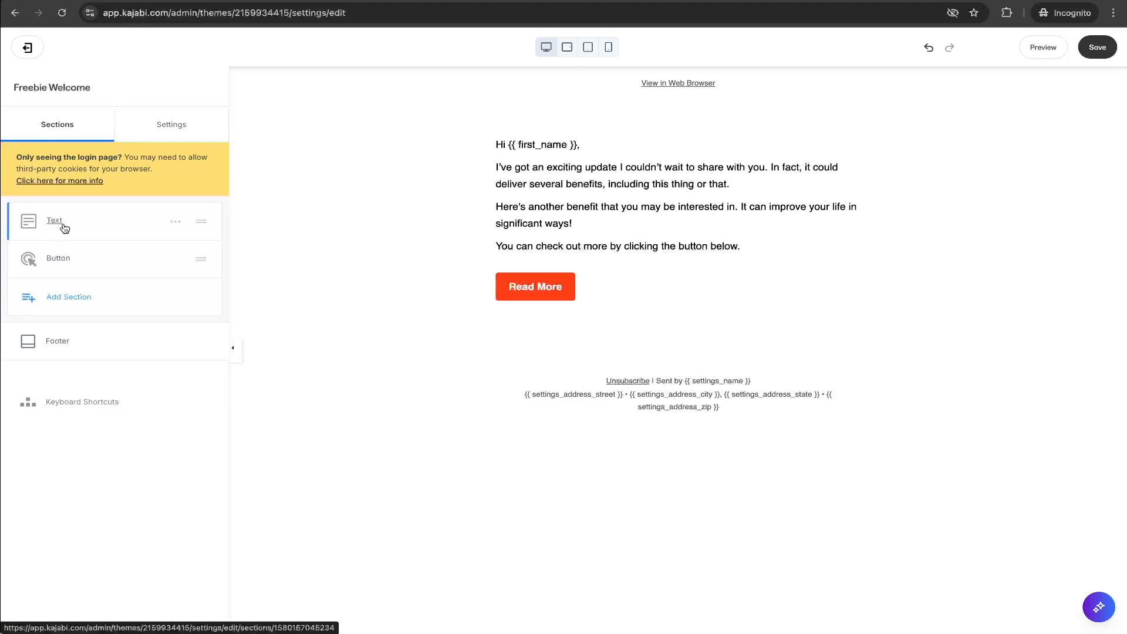
Add a Divider section below the button.
left_click(68, 298)
left_click(161, 284)
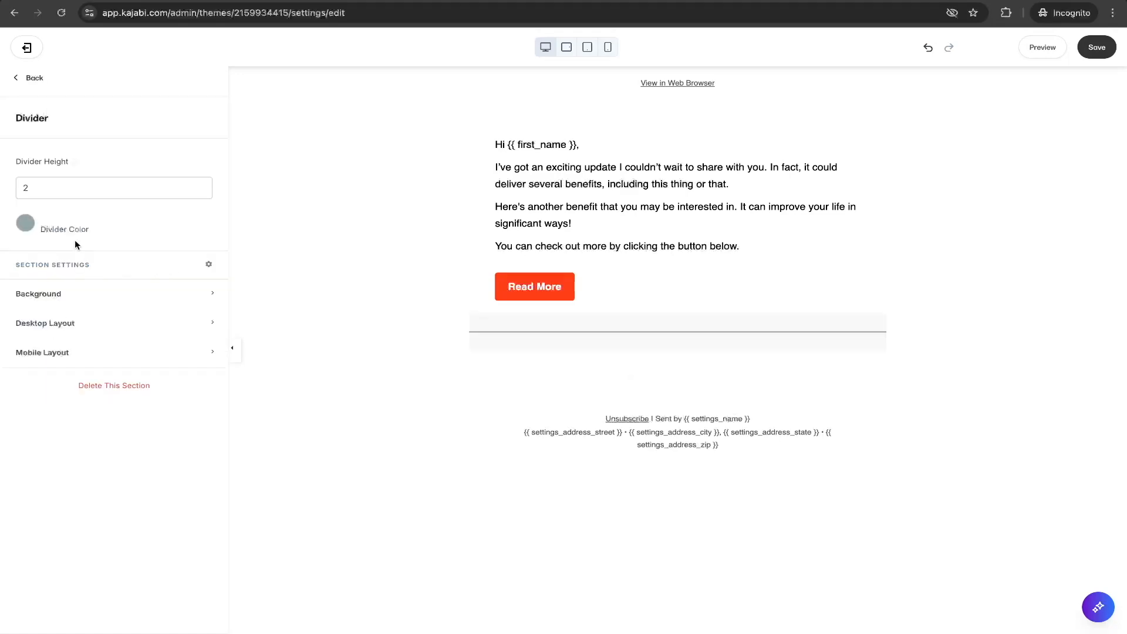
left_click(31, 78)
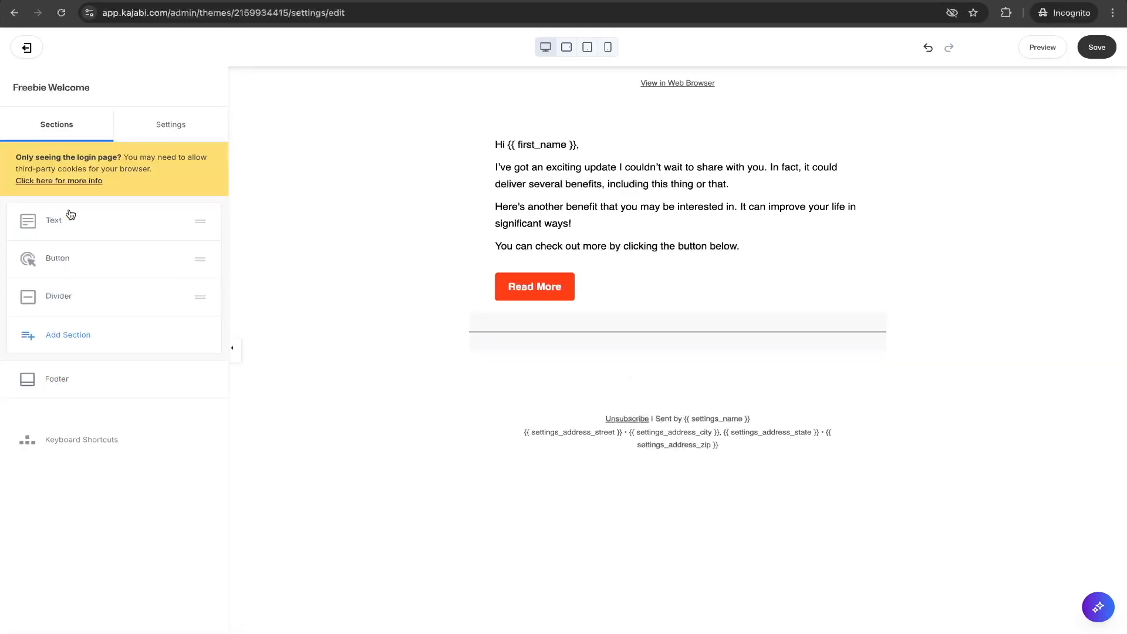
Add a Social Icons section below the divider.
left_click(69, 335)
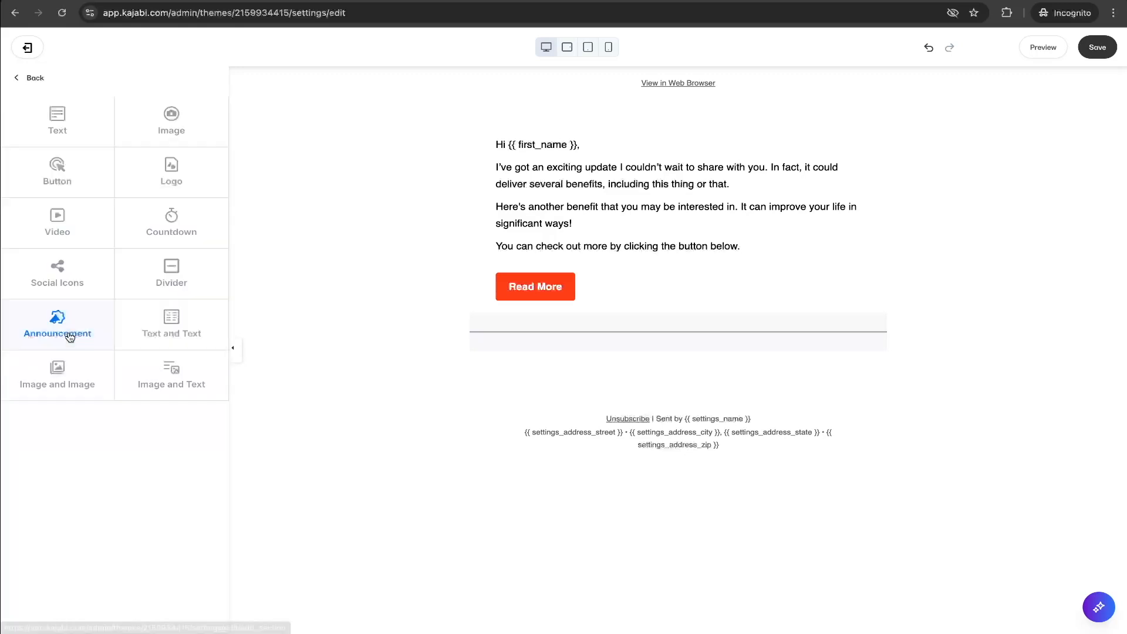
left_click(60, 267)
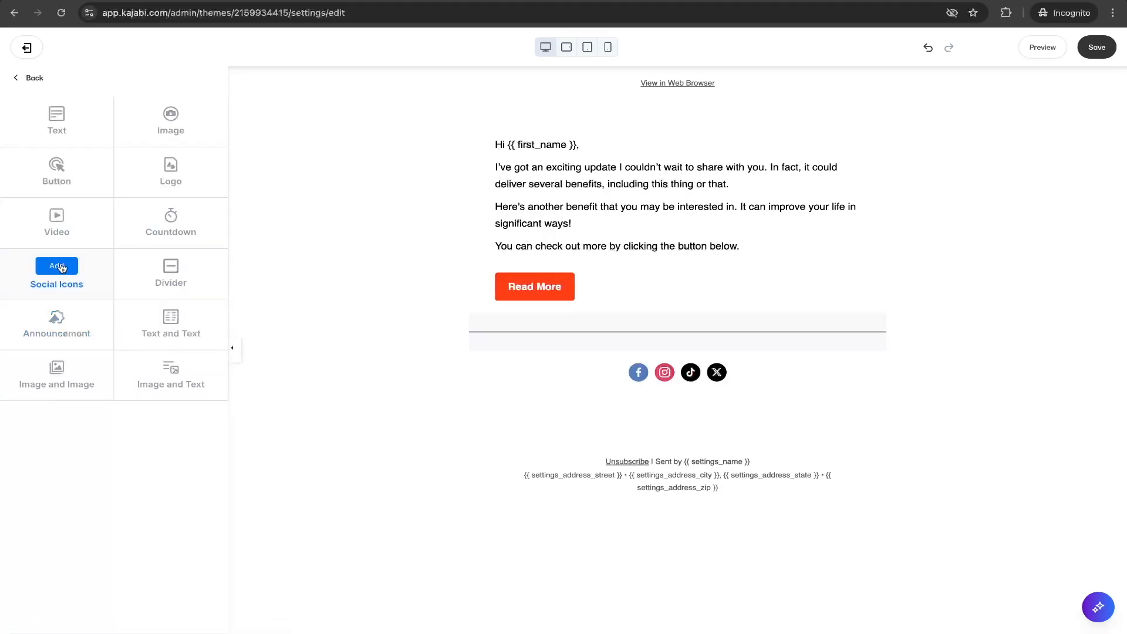
left_click(32, 82)
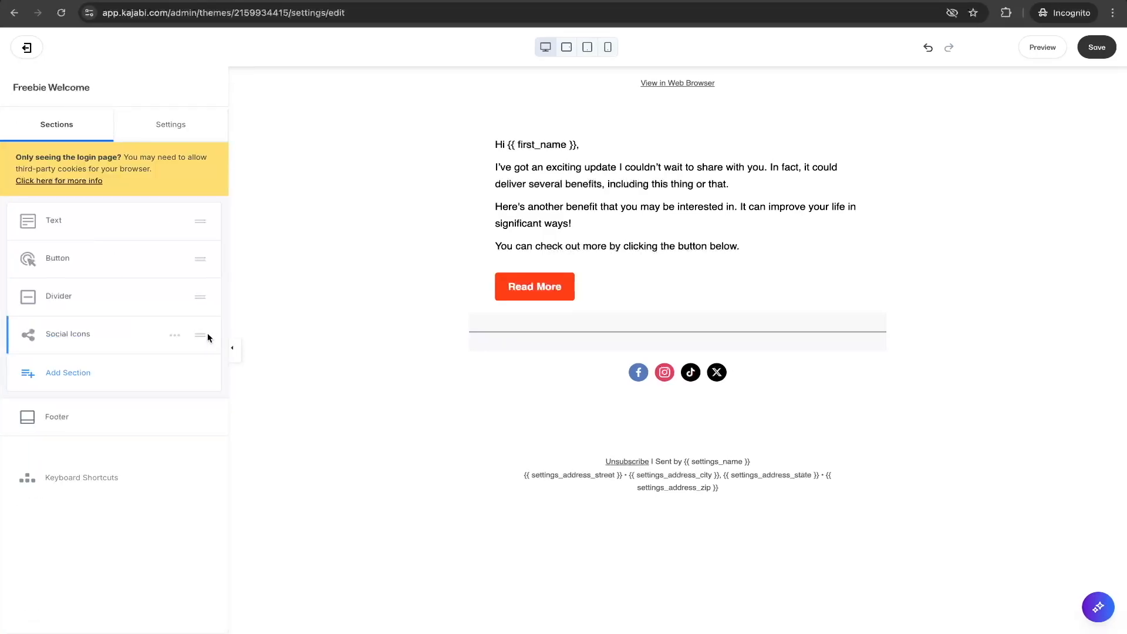
mouse_move(202, 337)
left_mouse_down()
mouse_move(201, 227)
mouse_move(202, 332)
left_mouse_up()
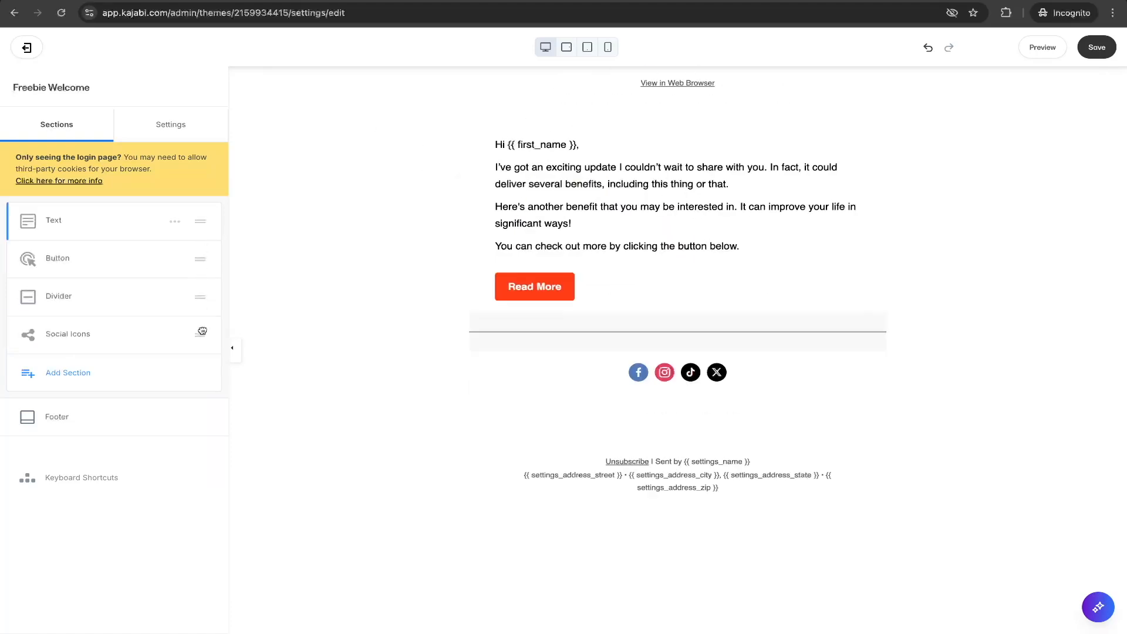
Open the divider settings and try several preset swatch colours for the divider line.
left_click(62, 294)
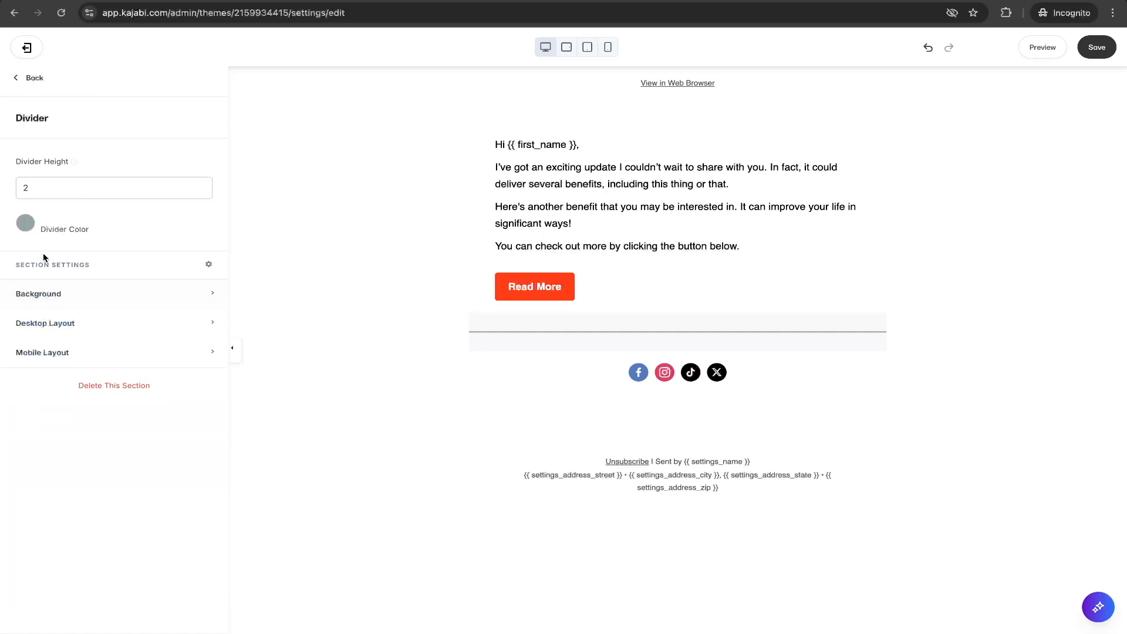
left_click(29, 226)
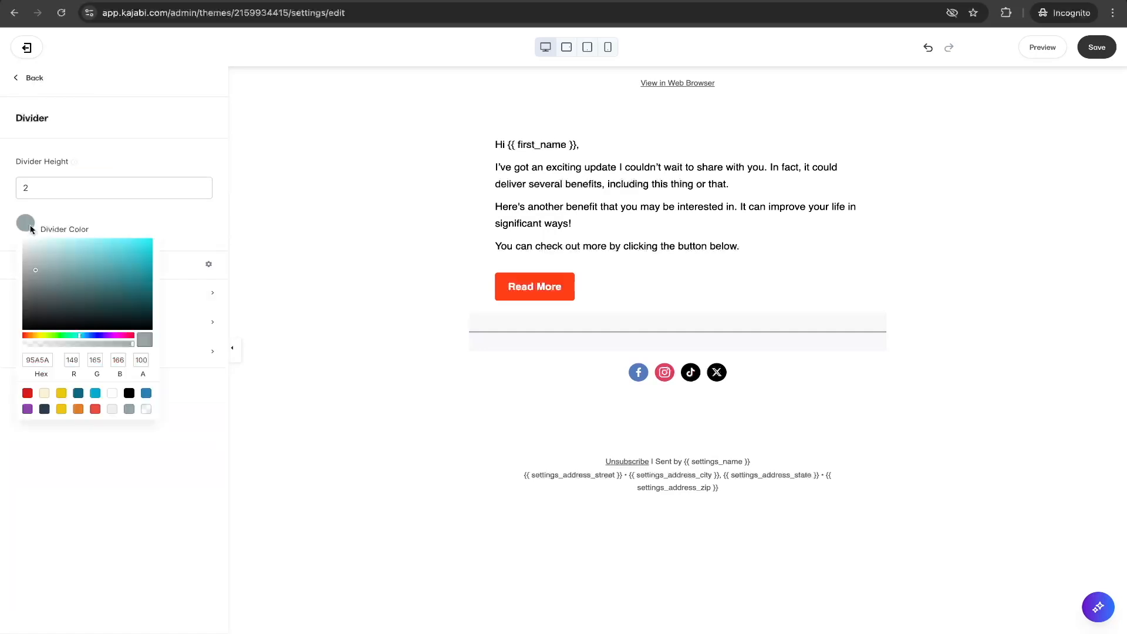
left_click(27, 393)
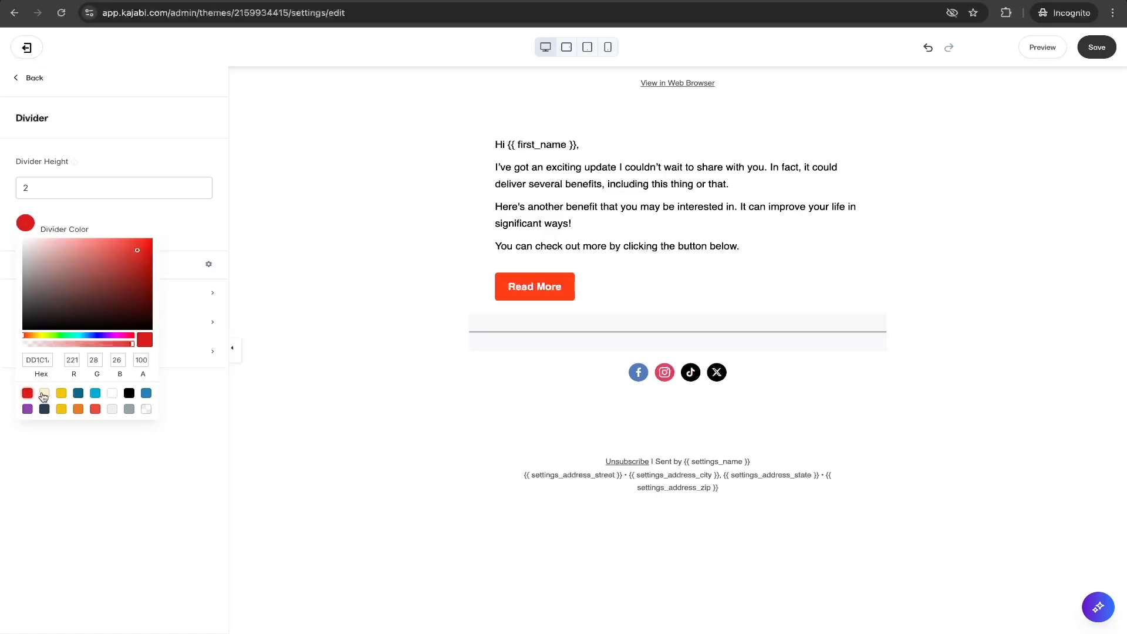
left_click(43, 394)
left_click(61, 393)
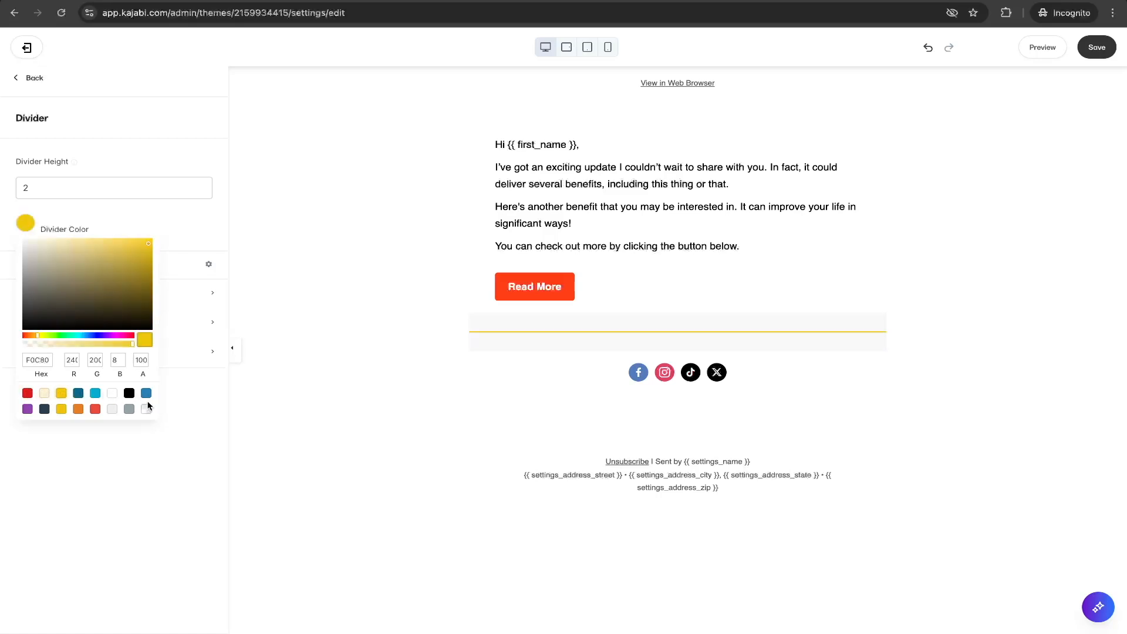
left_click(27, 394)
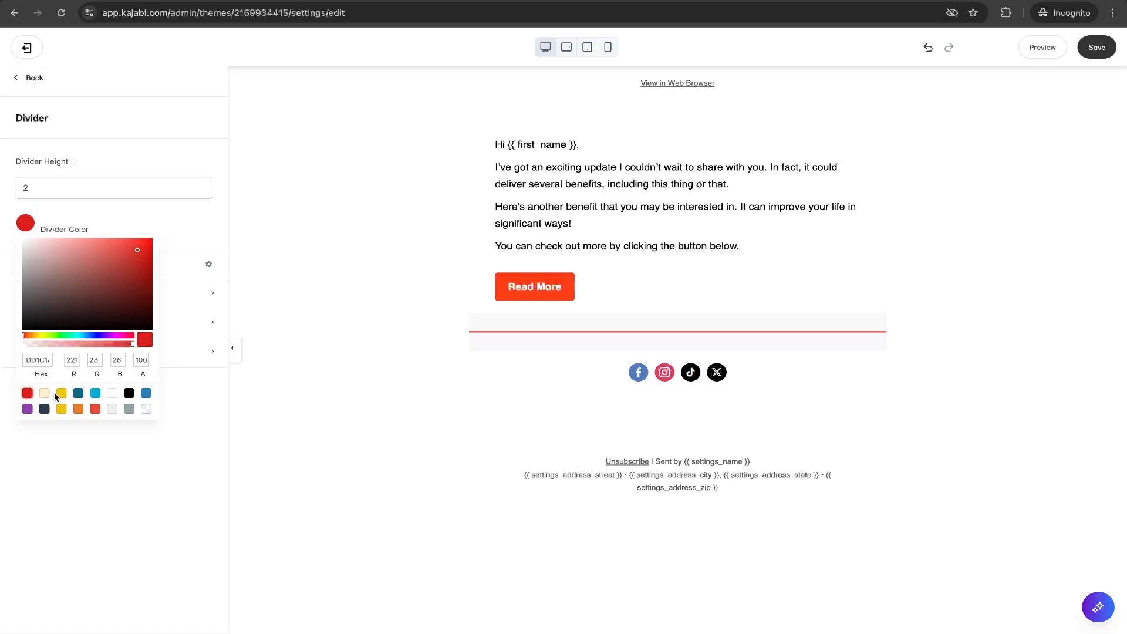
left_click(48, 393)
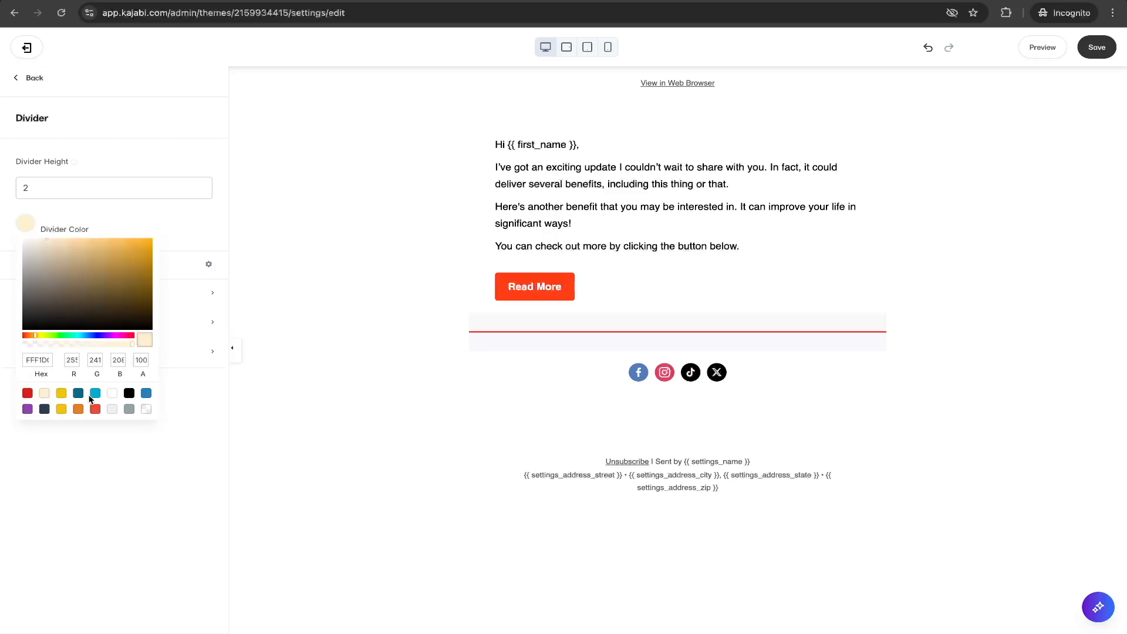
left_click(79, 397)
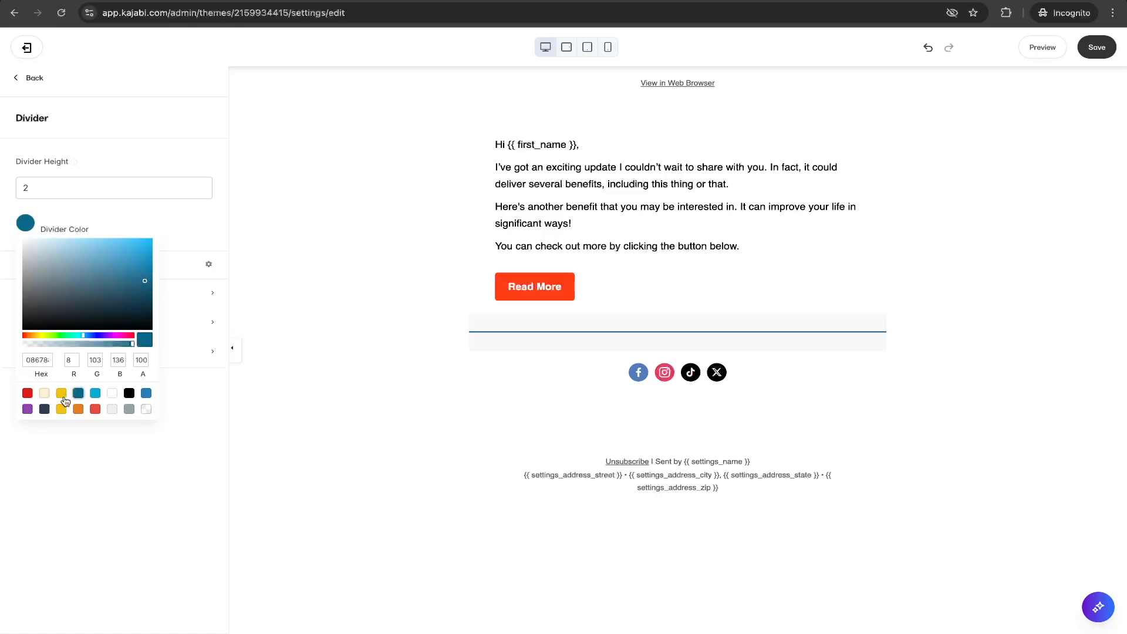
left_click(142, 216)
Set the divider section's background to transparent.
left_click(128, 291)
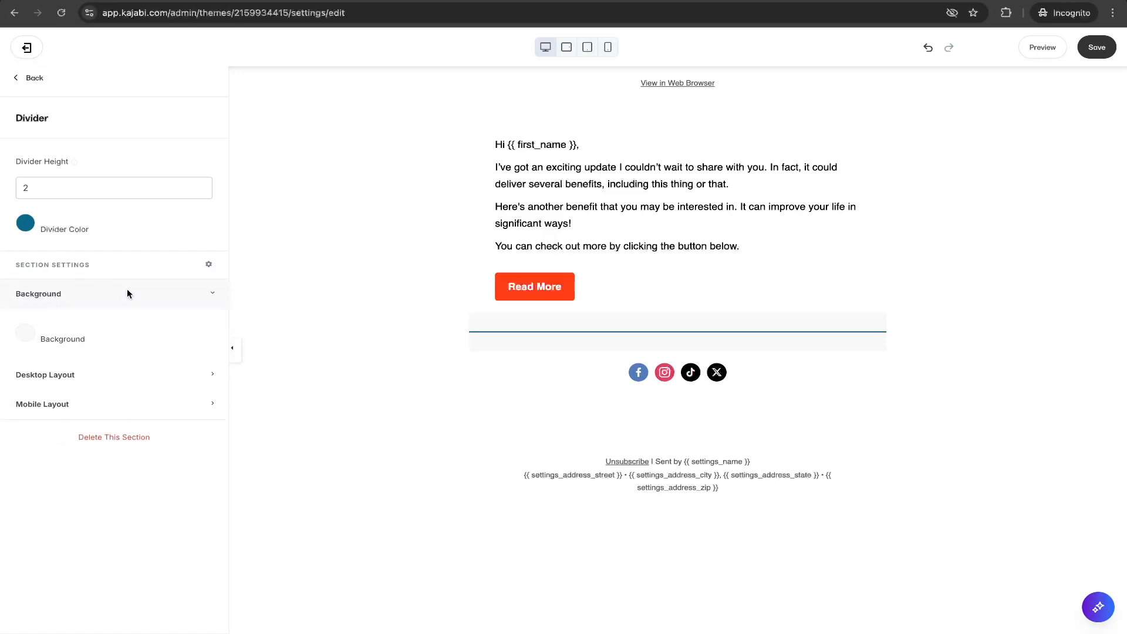
left_click(25, 333)
mouse_move(54, 358)
left_mouse_down()
mouse_move(177, 359)
mouse_move(75, 406)
left_mouse_up()
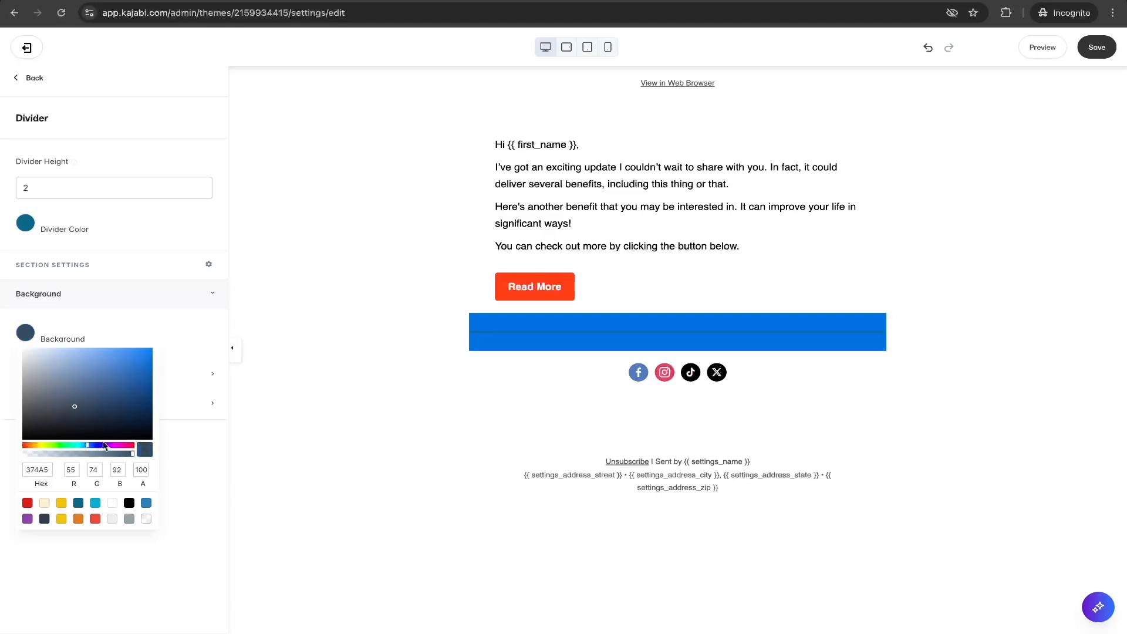
left_click(146, 519)
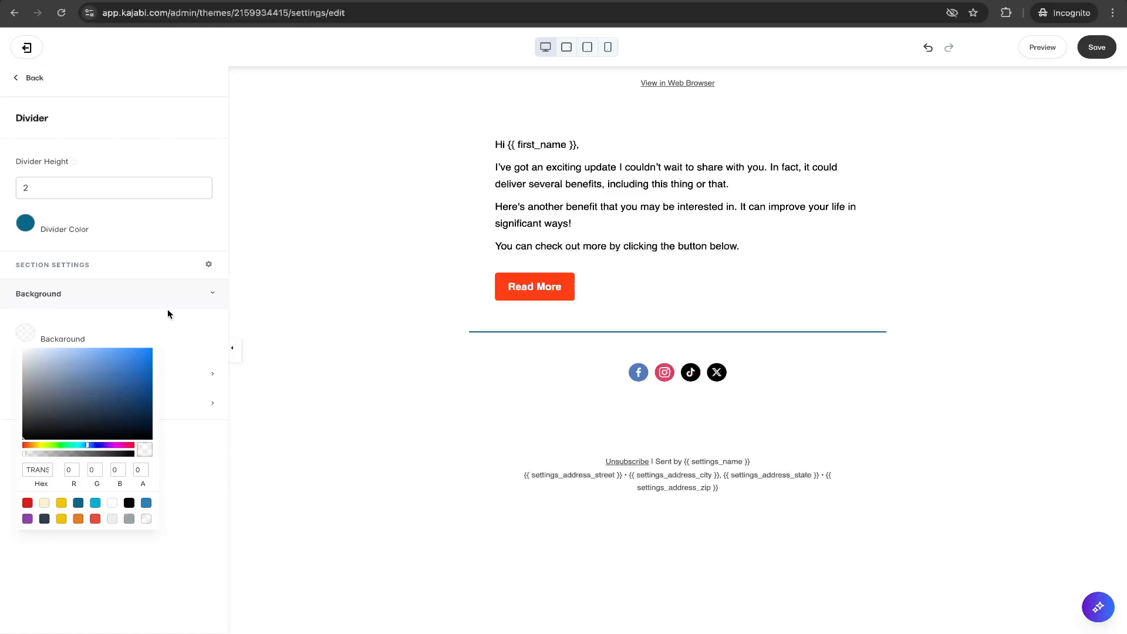
left_click(167, 231)
Set the divider colour to the red preset swatch.
left_click(32, 228)
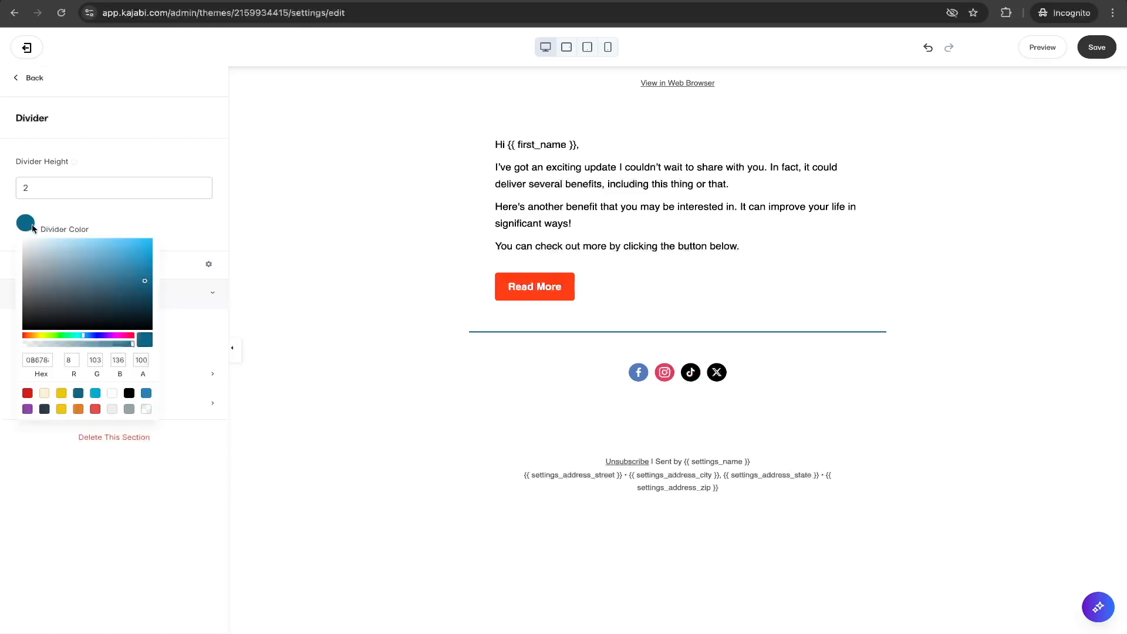
left_click(28, 393)
left_click(156, 218)
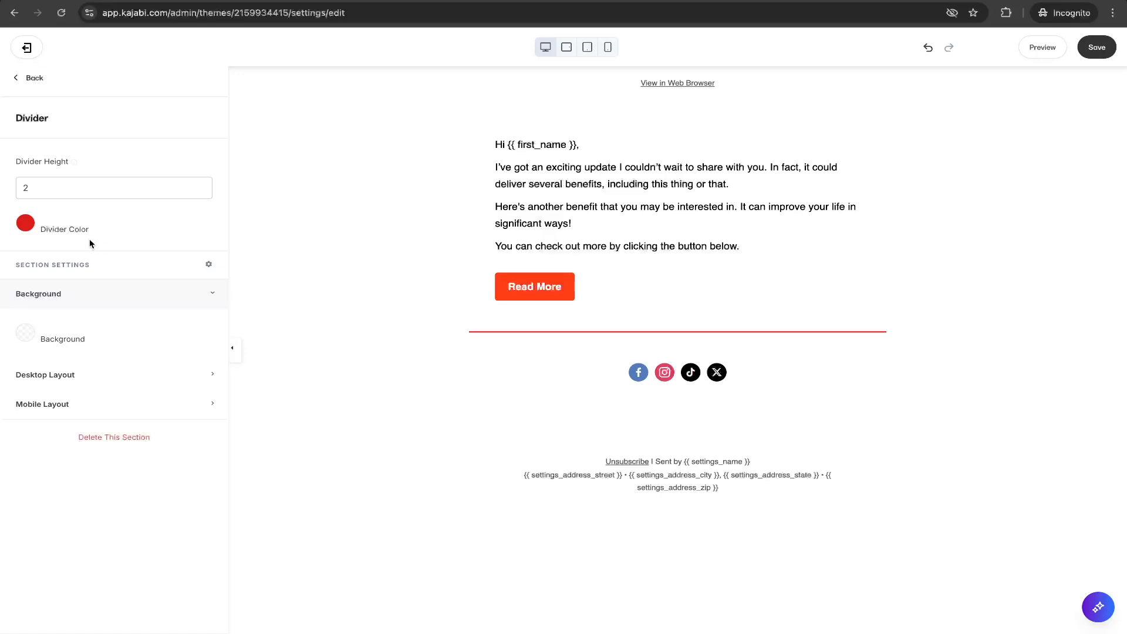
left_click(212, 293)
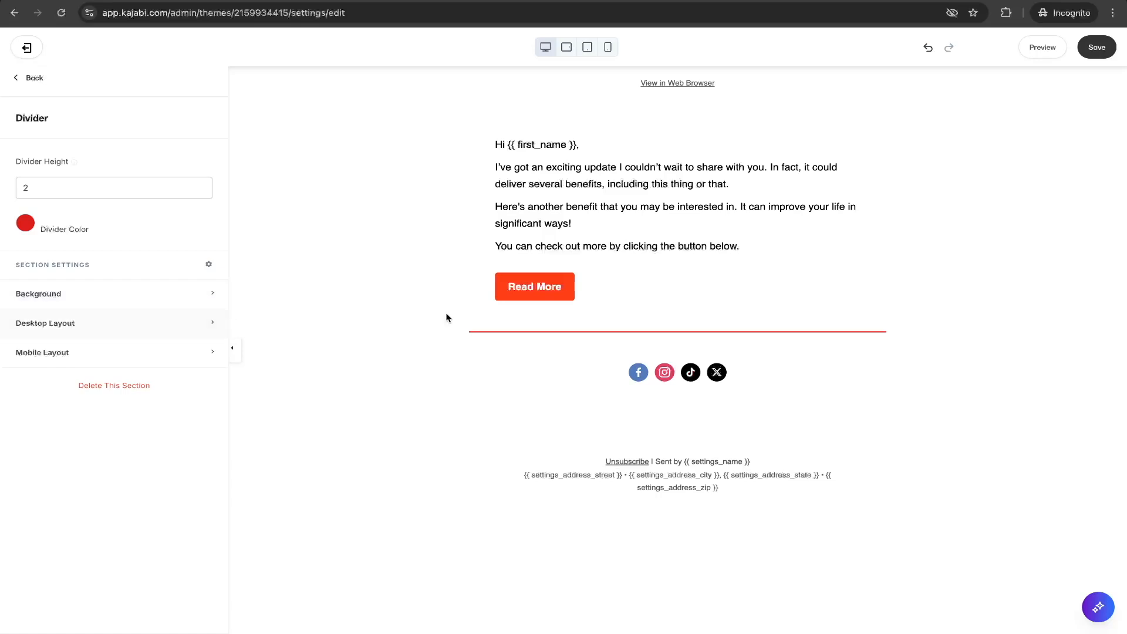
Open the Read More button's settings and set its alignment to Centered.
left_click(26, 76)
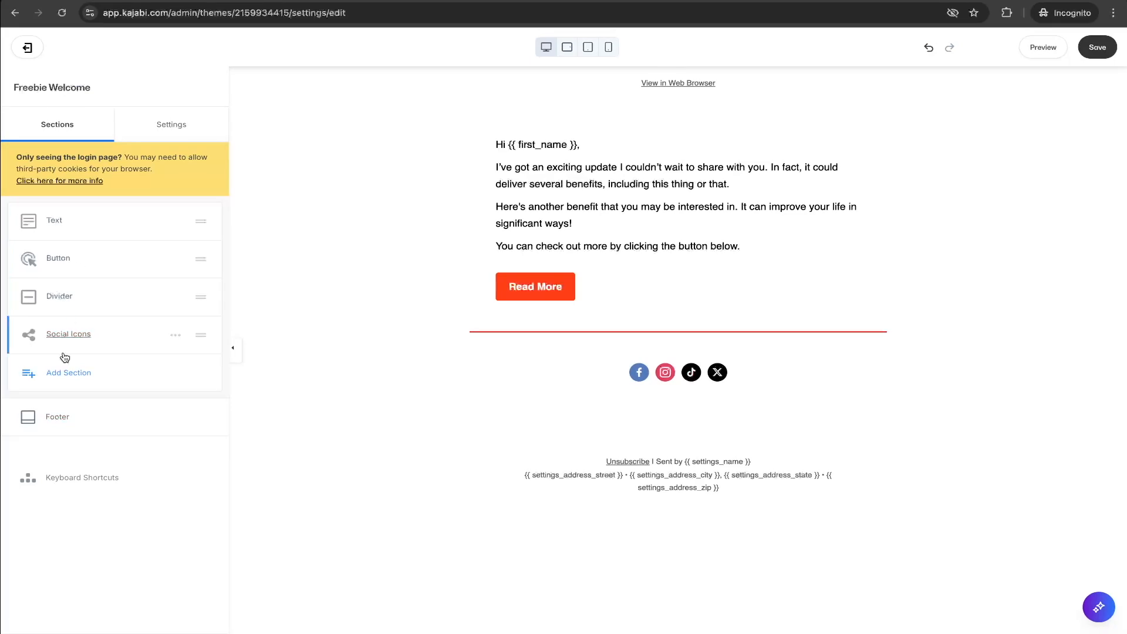
left_click(61, 262)
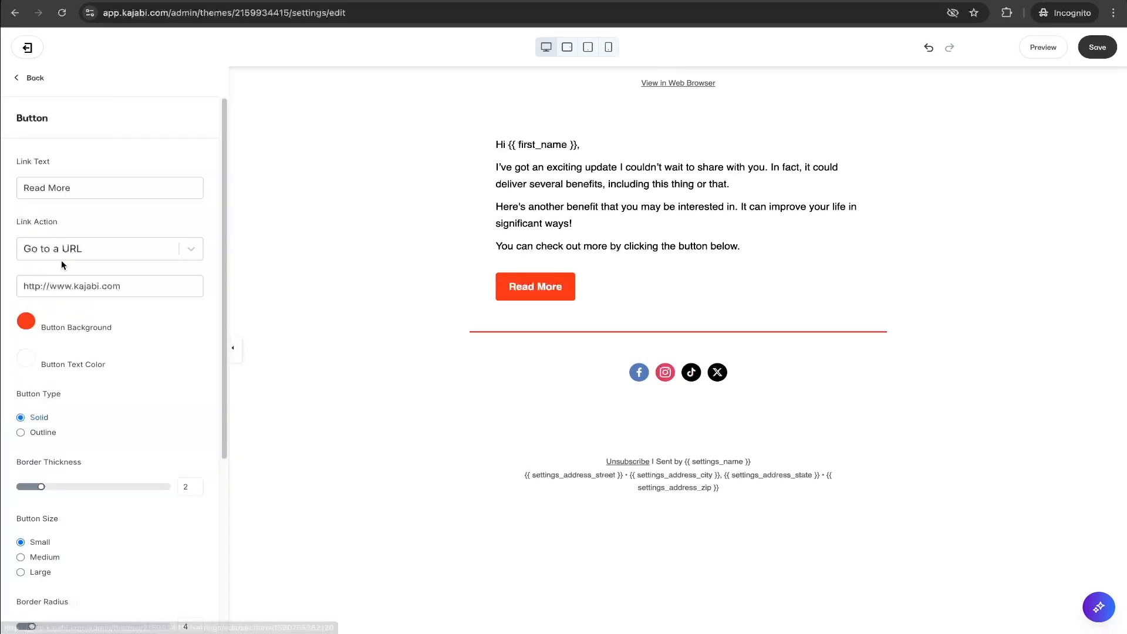
left_click(32, 86)
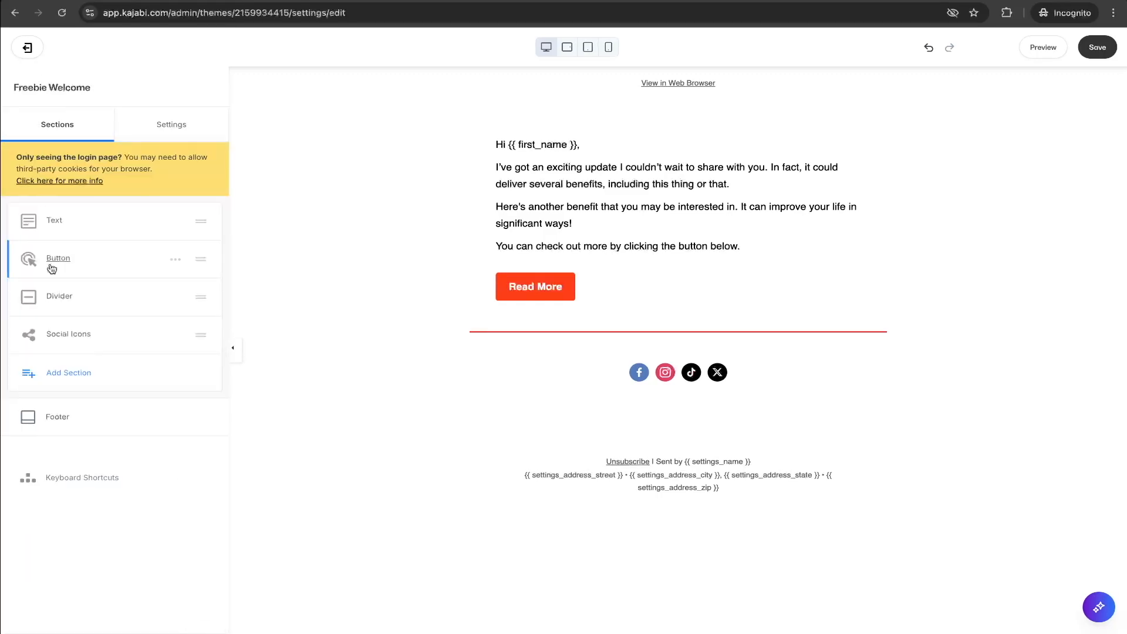
left_click(567, 288)
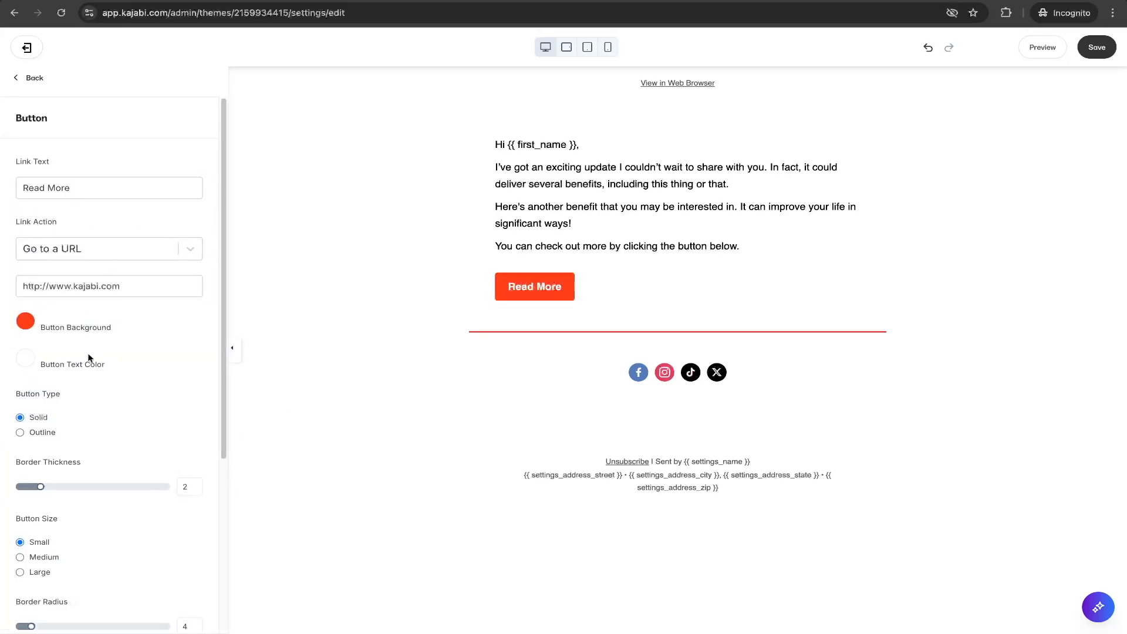
scroll(86, 401, "down", 3)
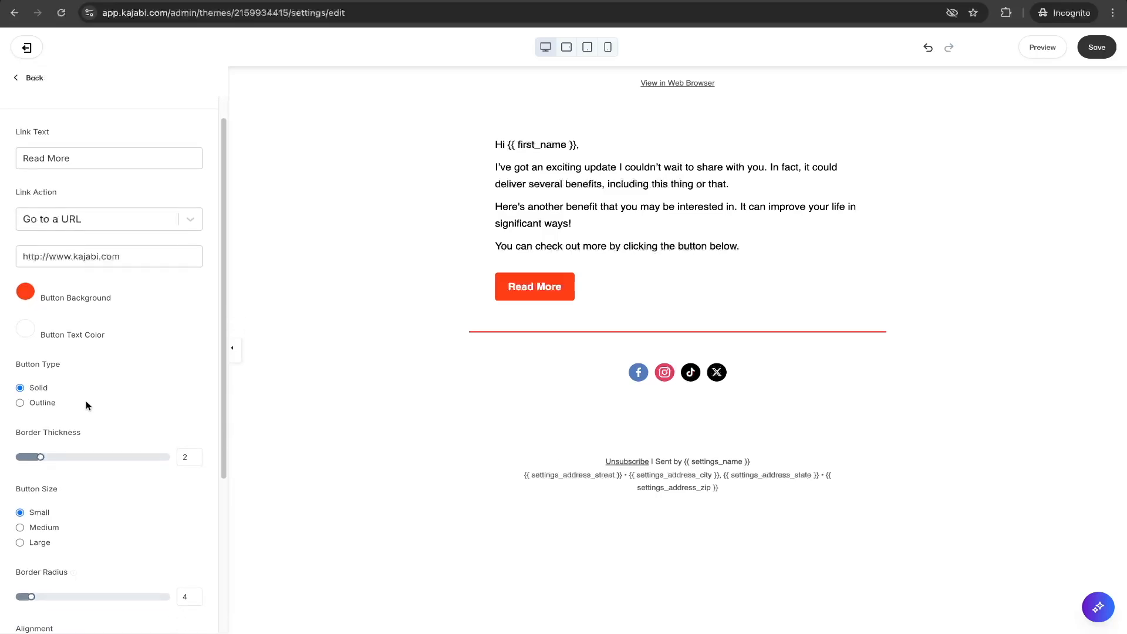
scroll(88, 404, "down", 2)
left_click(30, 443)
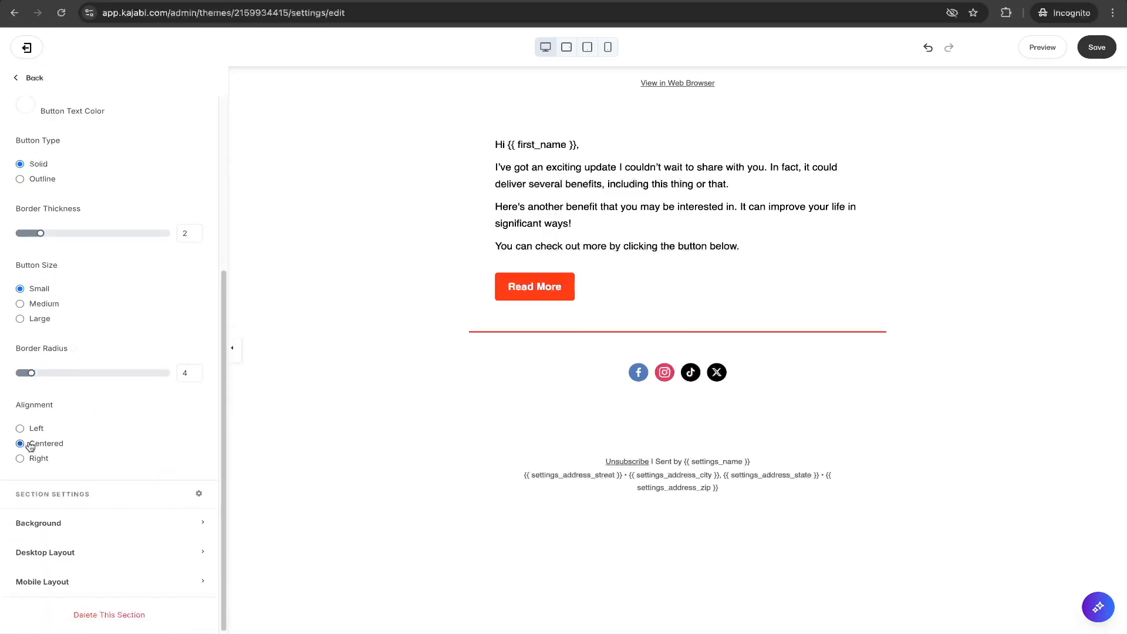
scroll(94, 410, "up", 4)
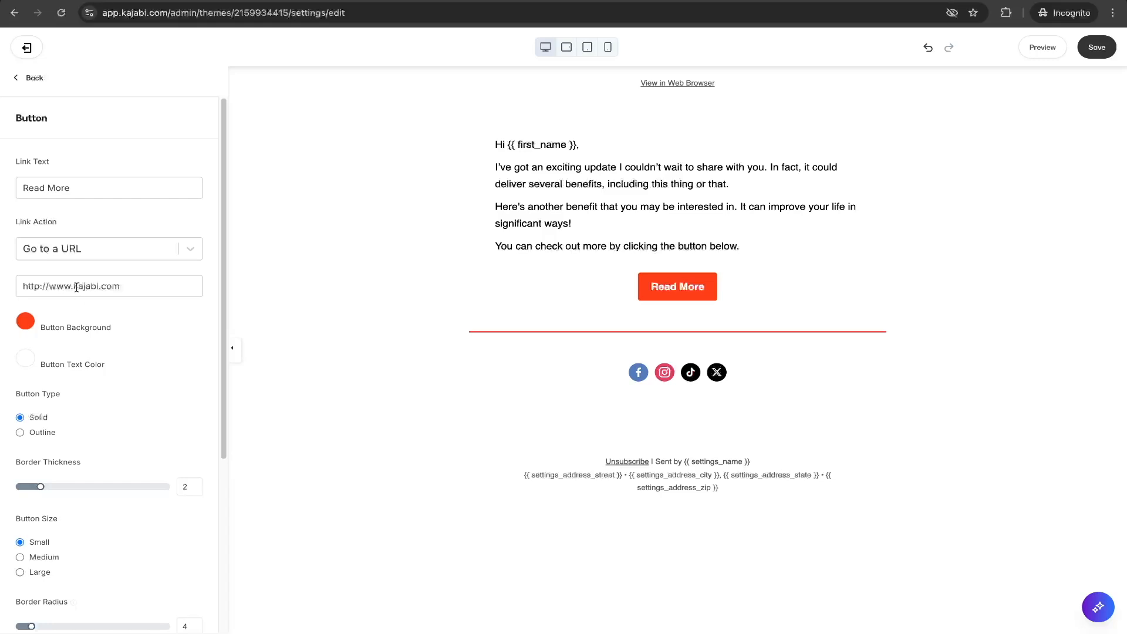
Change the button's link text to Click to Download.
triple_click(82, 196)
type("Download")
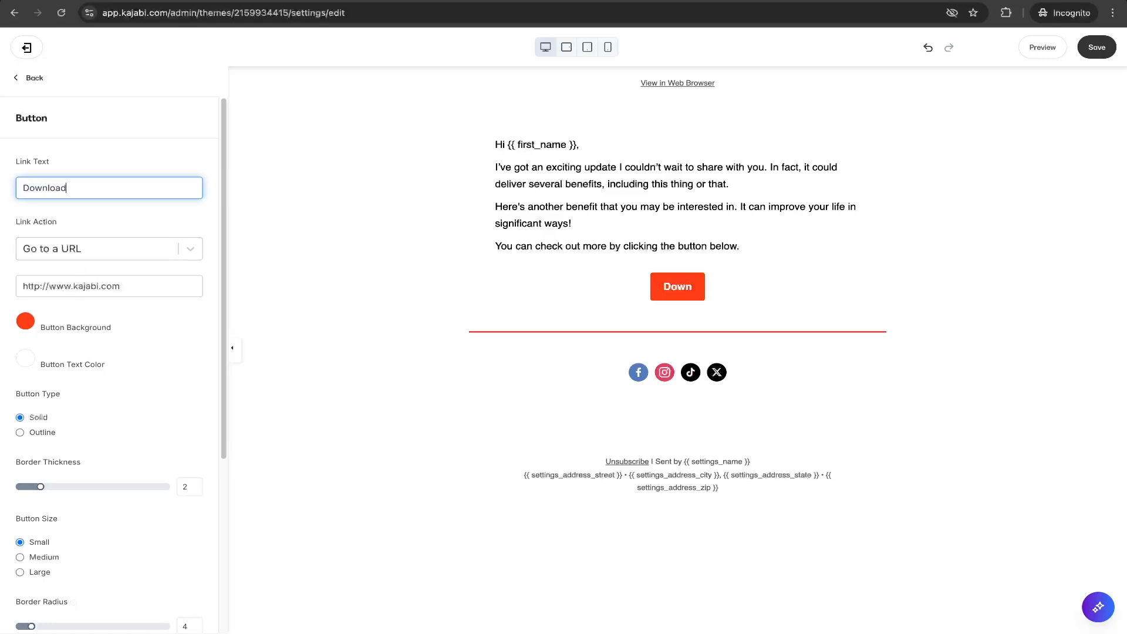
type(" Here")
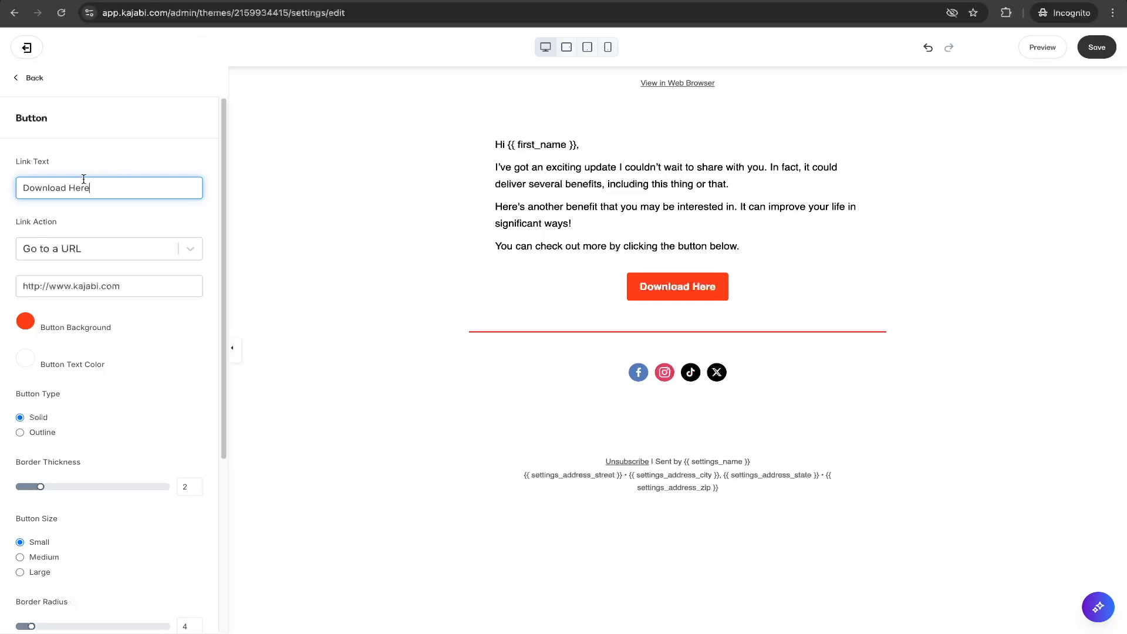
double_click(79, 188)
key("BackSpace")
key("BackSpace")
key("BackSpace")
type("d")
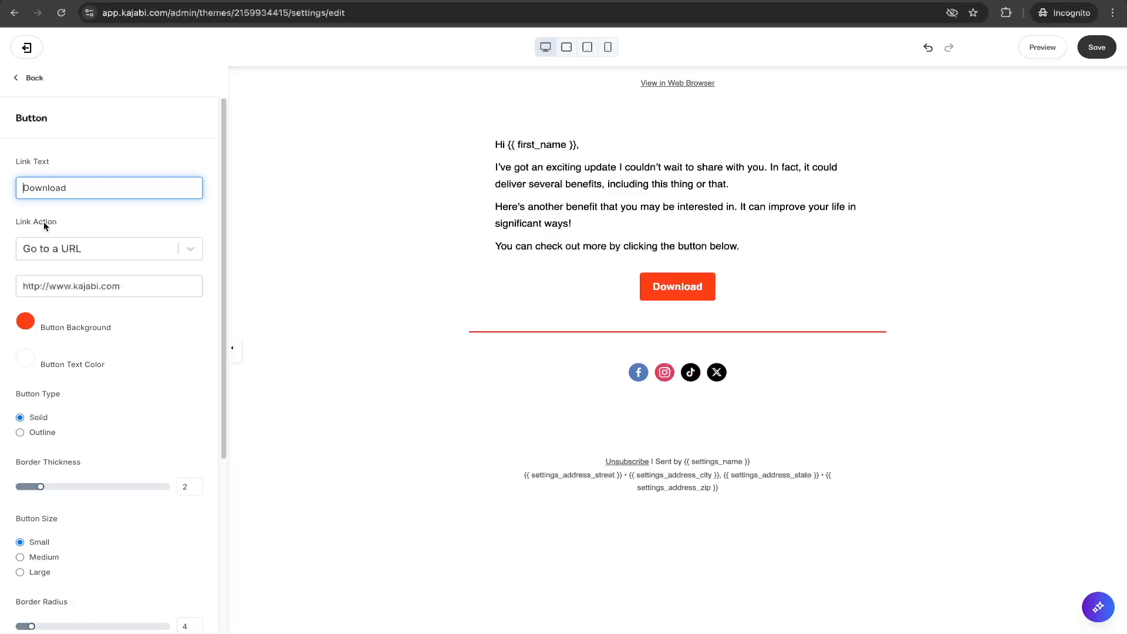
type("lick to")
left_click(69, 216)
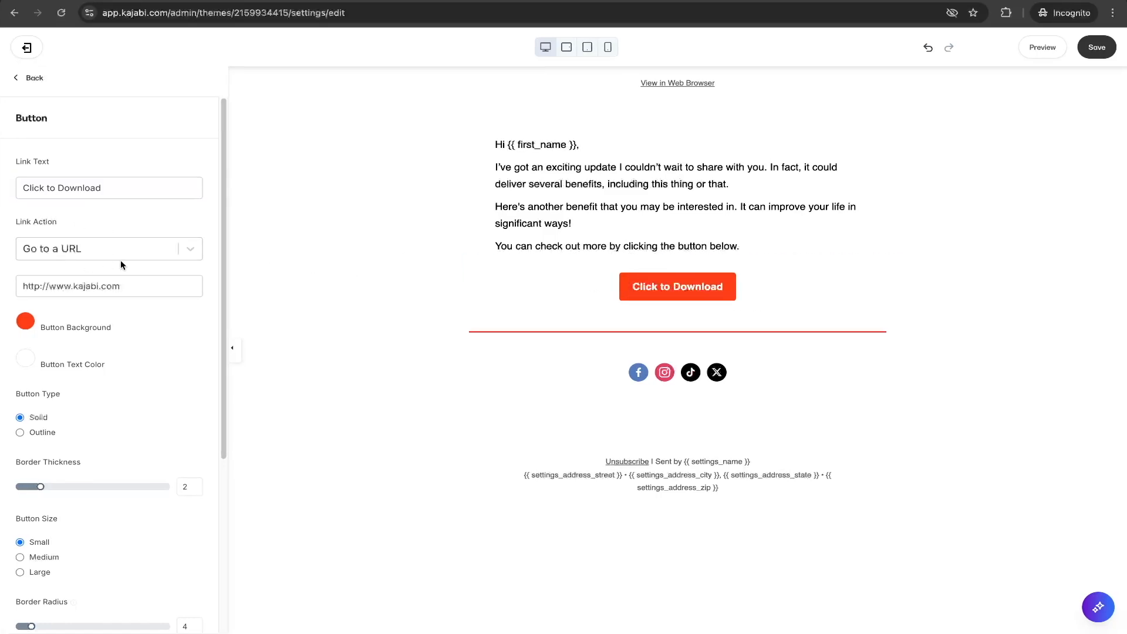
Set the button's link action to Download a file and open, then close, the file upload dialog.
left_click(190, 249)
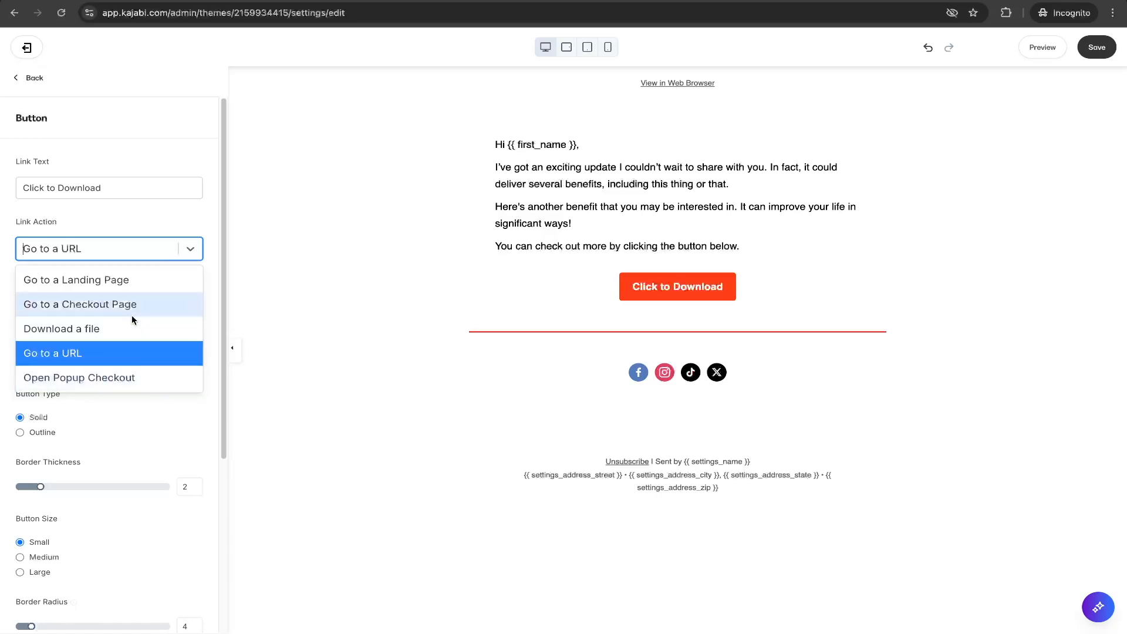
left_click(109, 329)
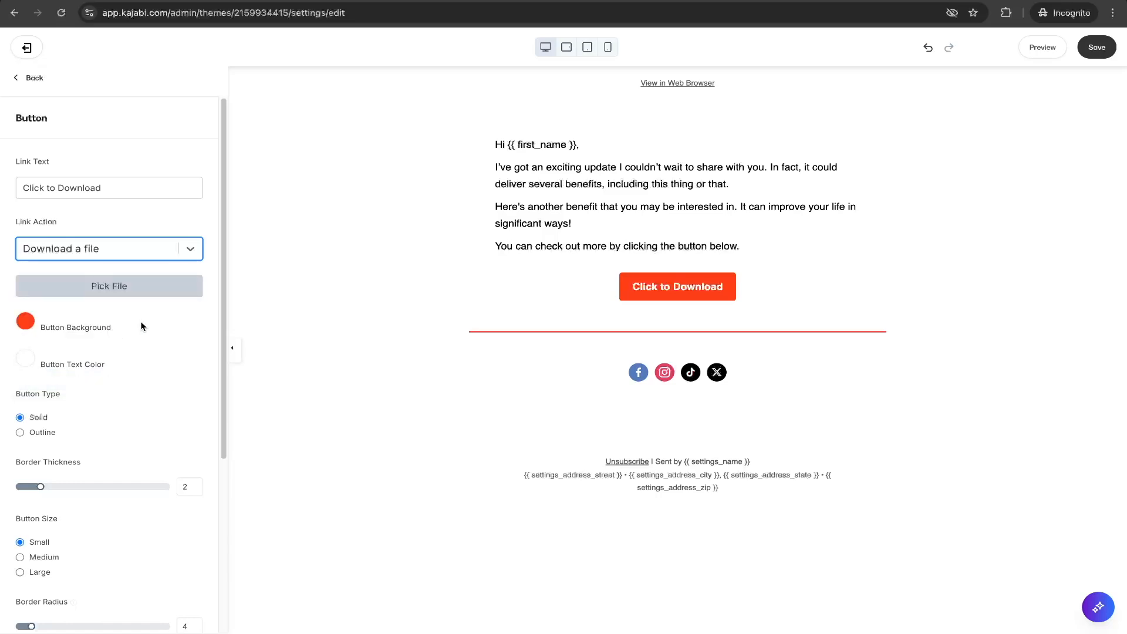
left_click(109, 287)
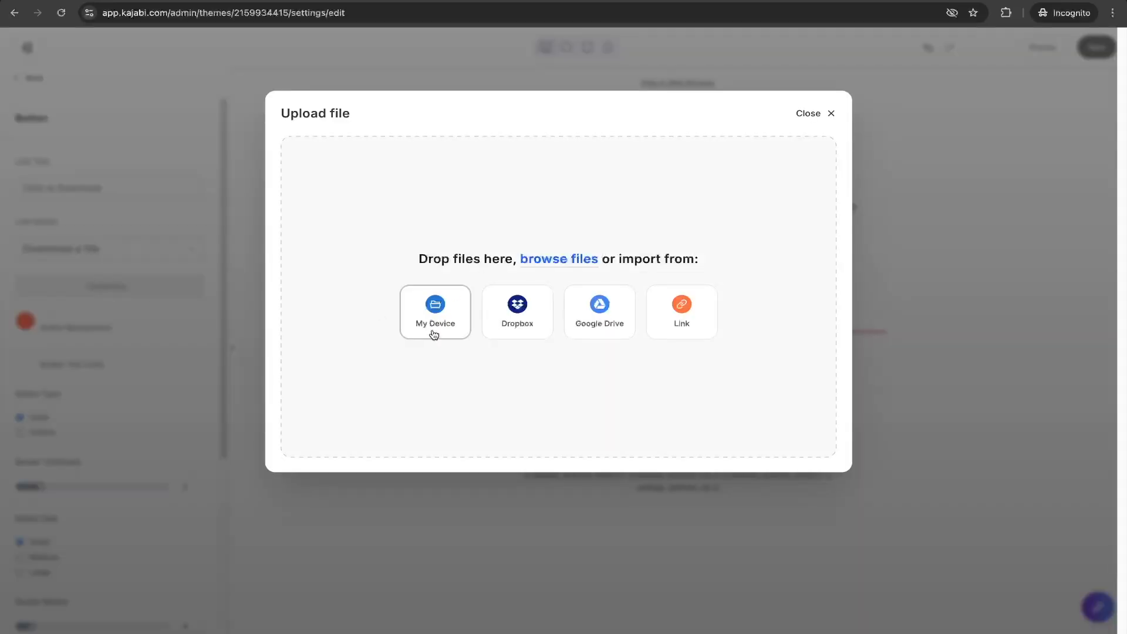
left_click(821, 117)
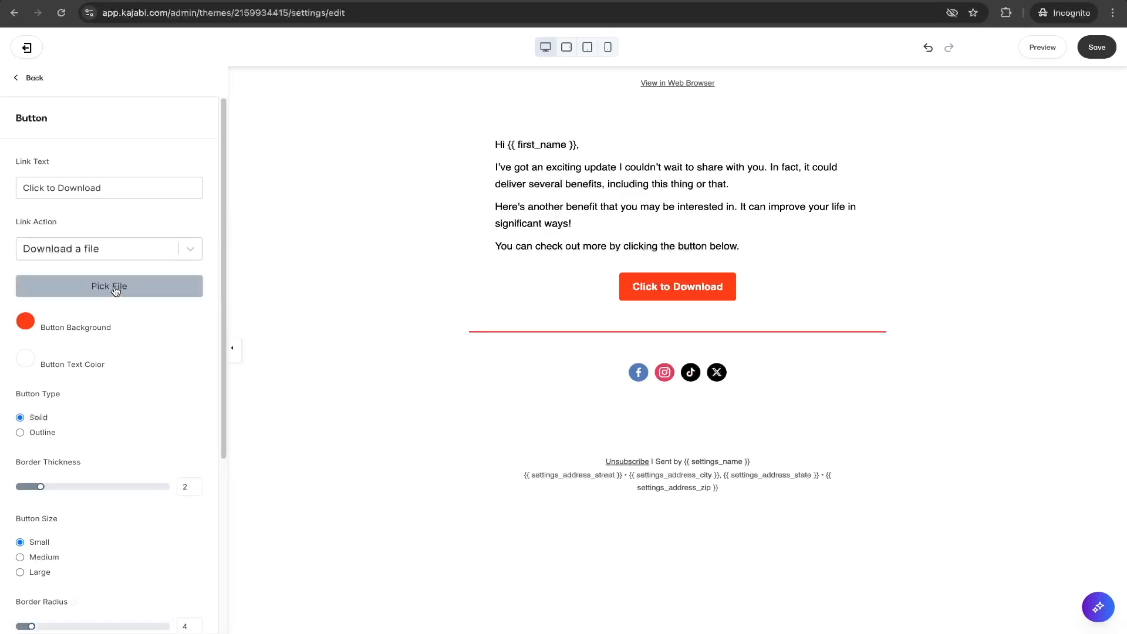
Examine the button section's desktop and mobile layout settings.
scroll(59, 366, "down", 5)
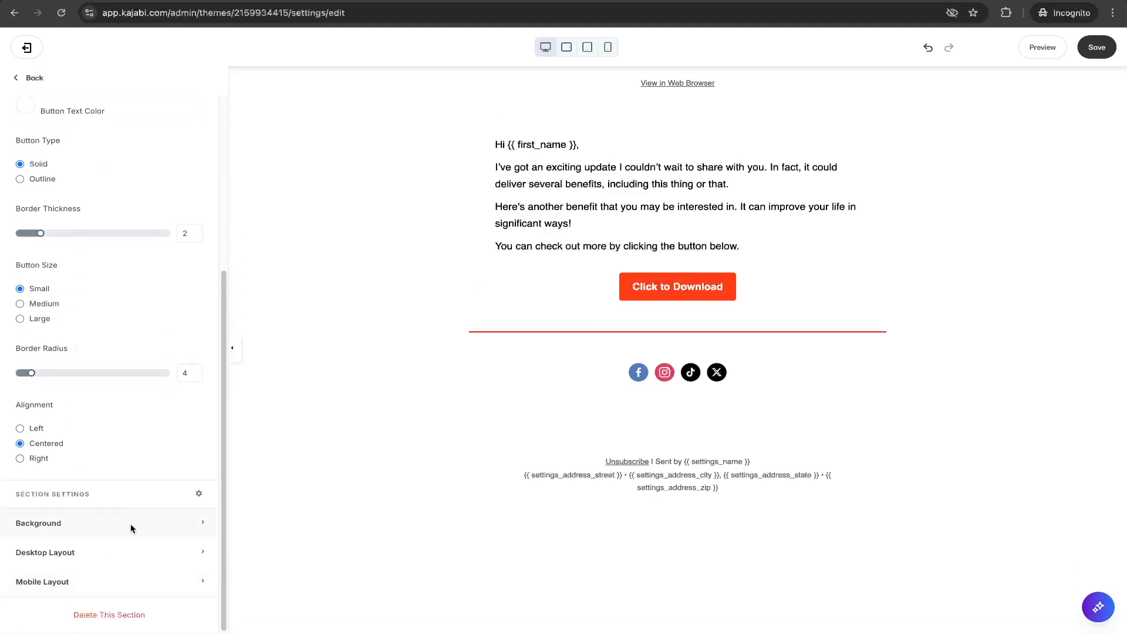
left_click(131, 552)
scroll(132, 555, "down", 3)
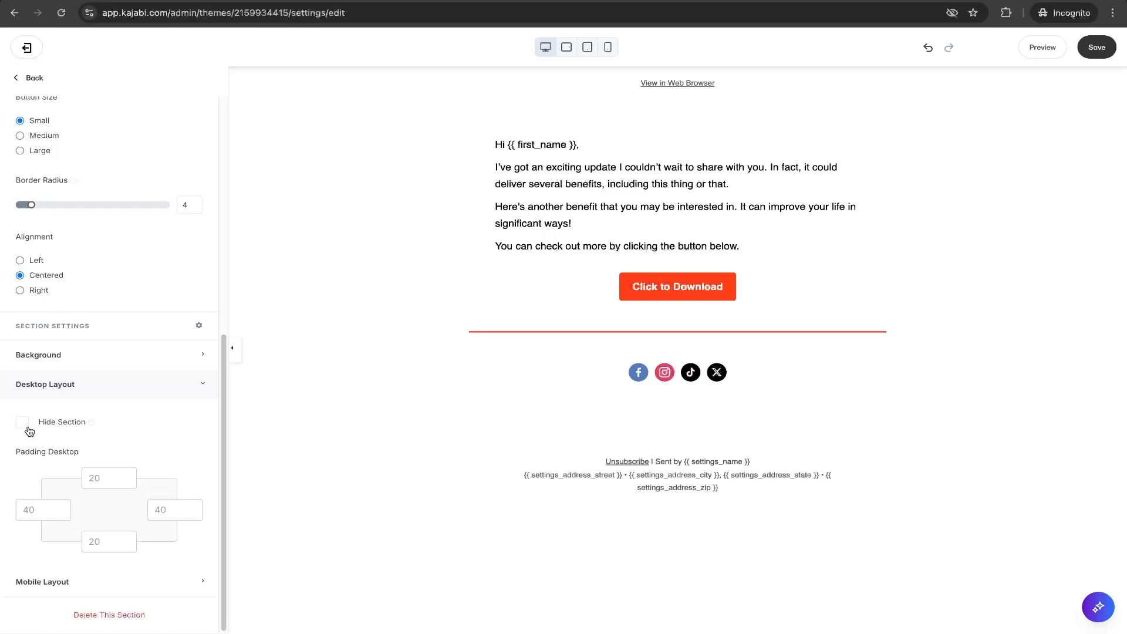
left_click(111, 397)
left_click(86, 579)
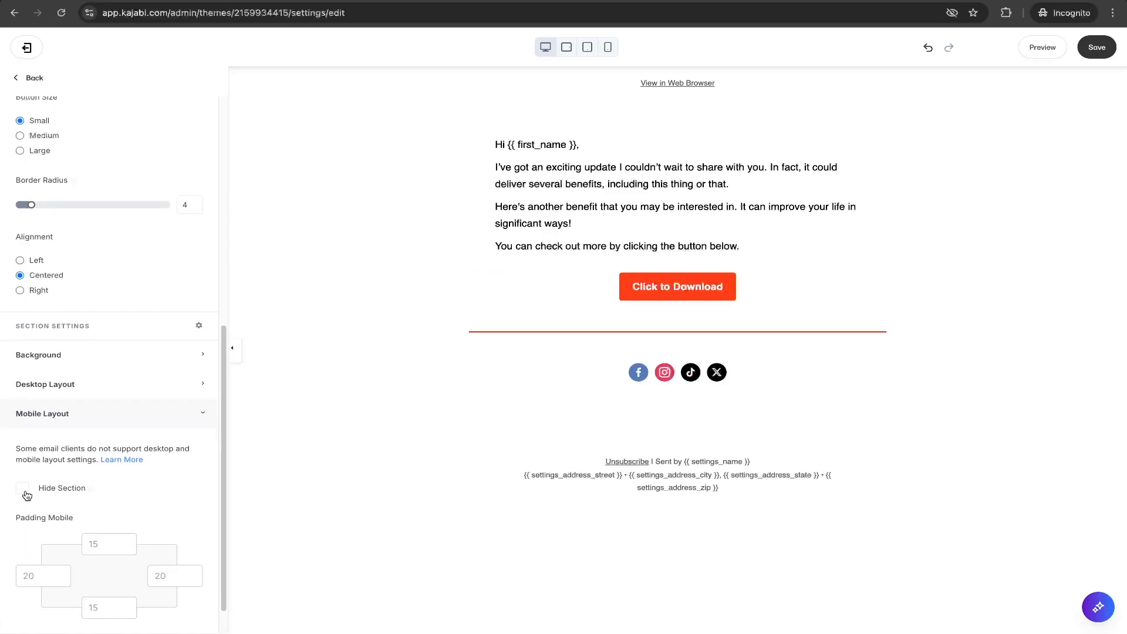
left_click(72, 413)
left_click(49, 540)
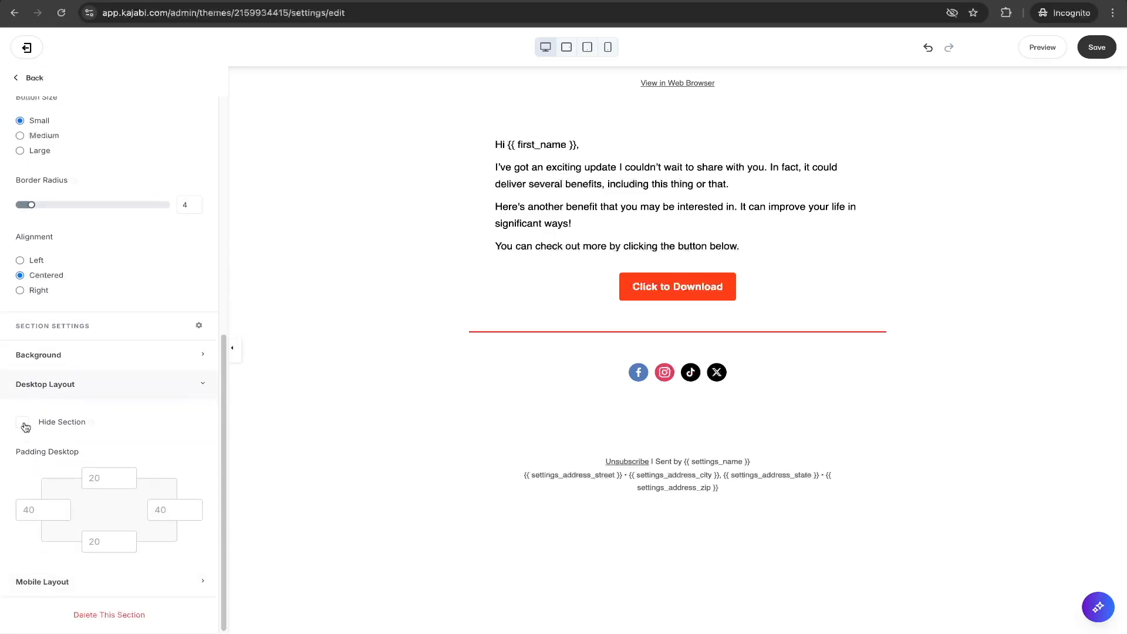
left_click(53, 385)
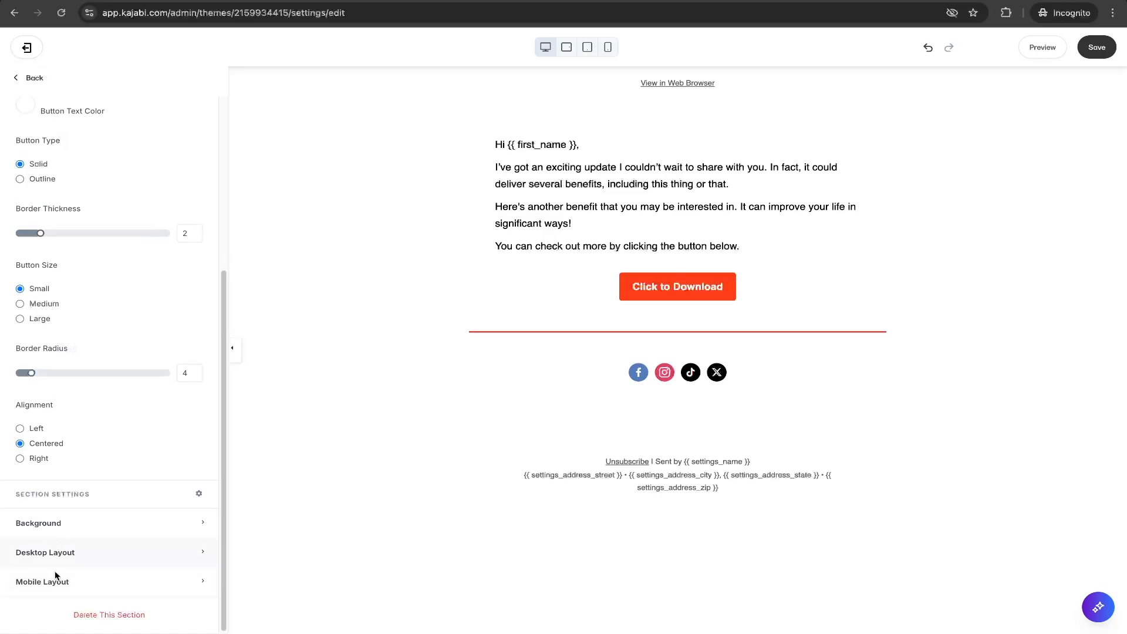
Review the email's global typography settings.
scroll(99, 406, "up", 4)
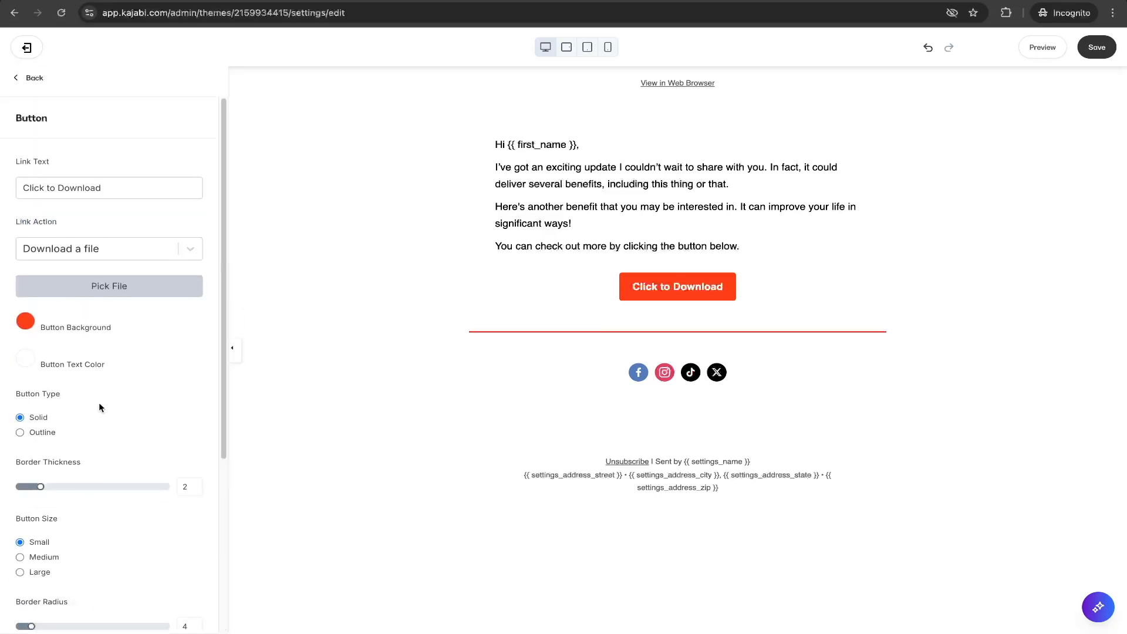
left_click(36, 81)
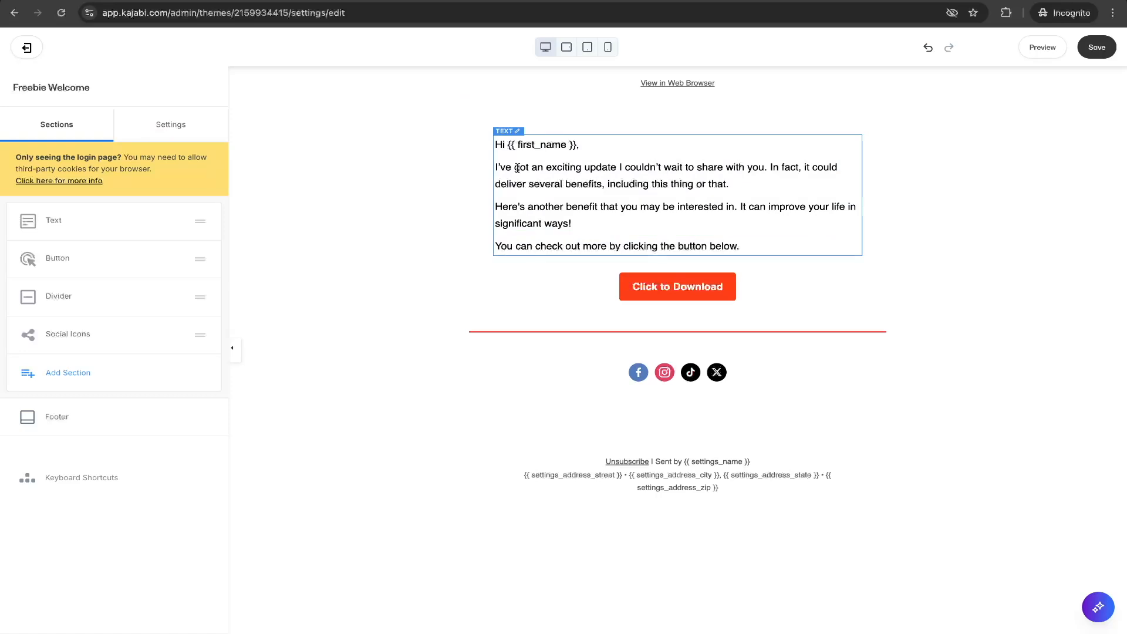
left_click(163, 131)
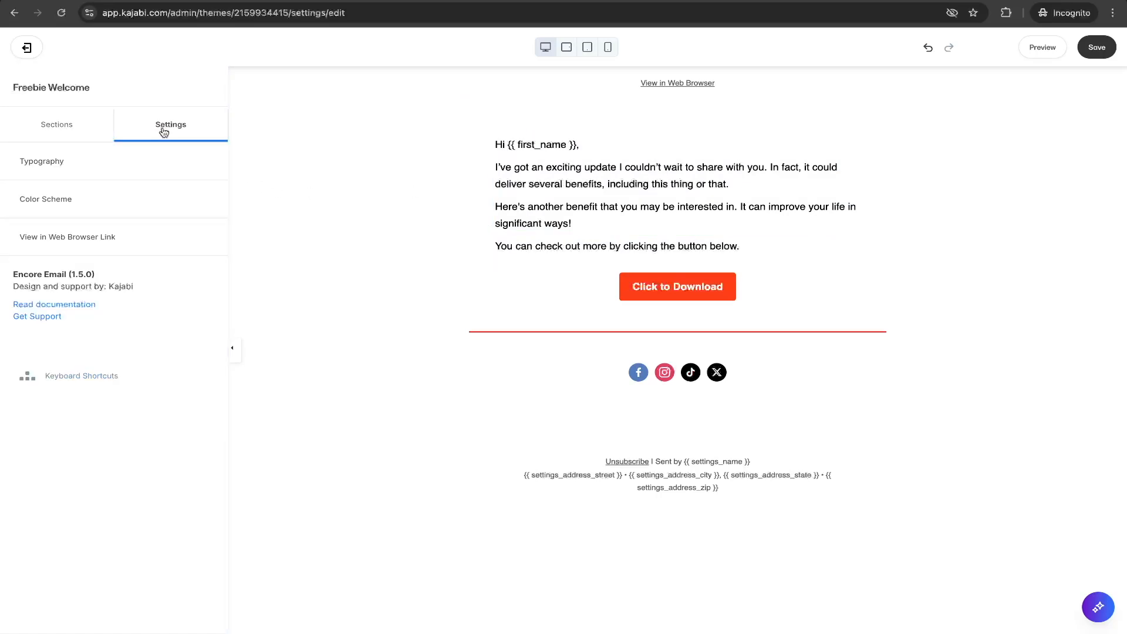
left_click(59, 160)
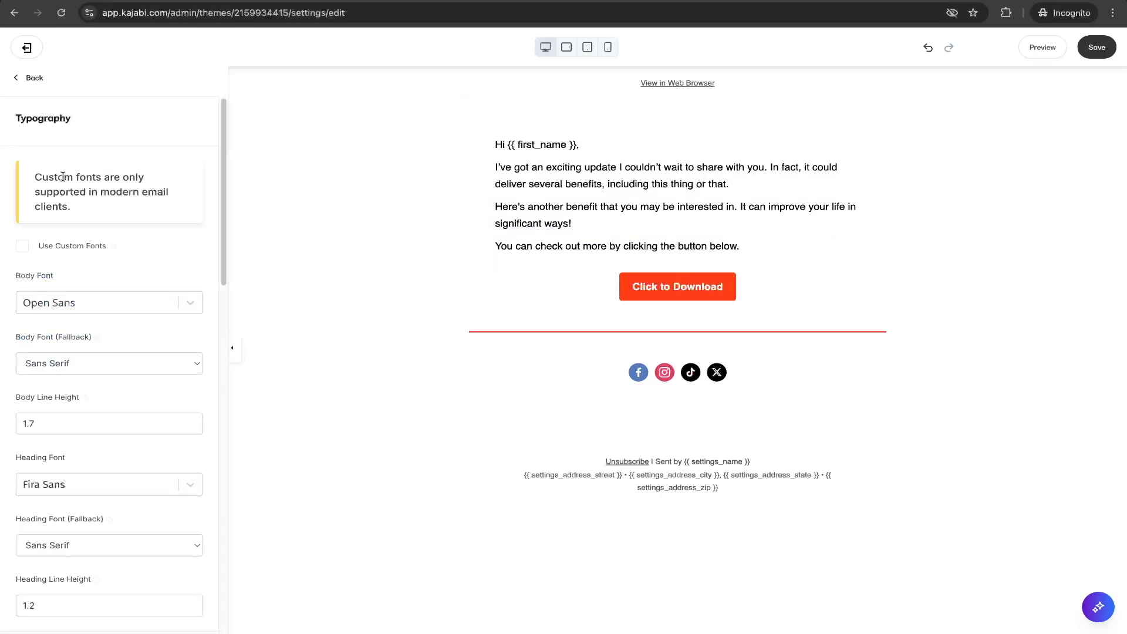
left_click_drag(36, 176, 43, 181)
scroll(143, 227, "down", 3)
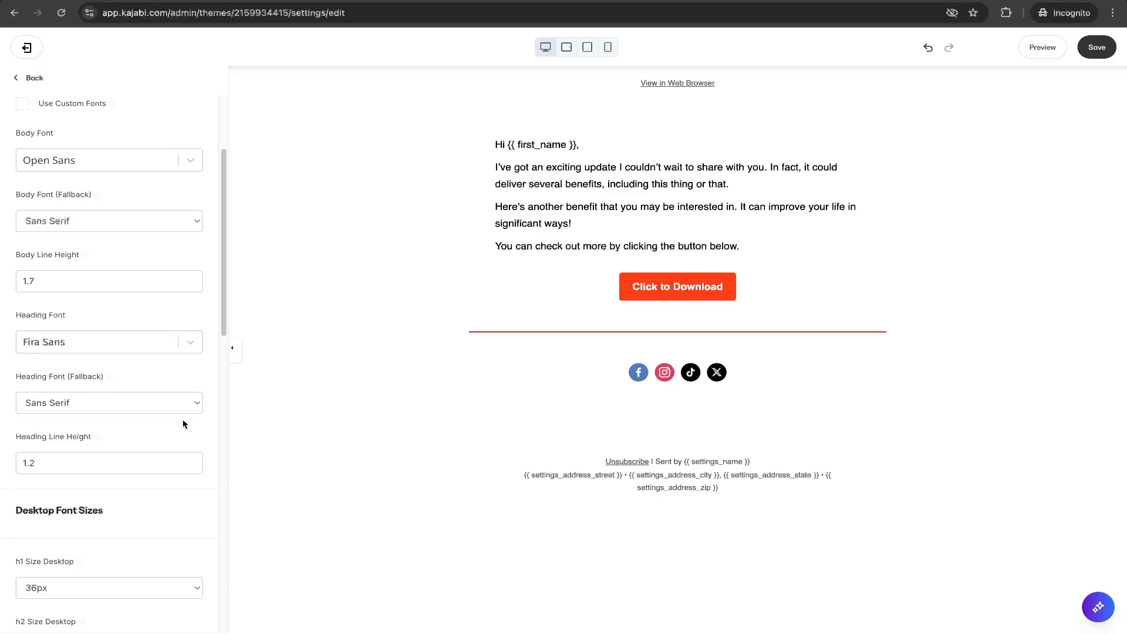
scroll(173, 405, "up", 3)
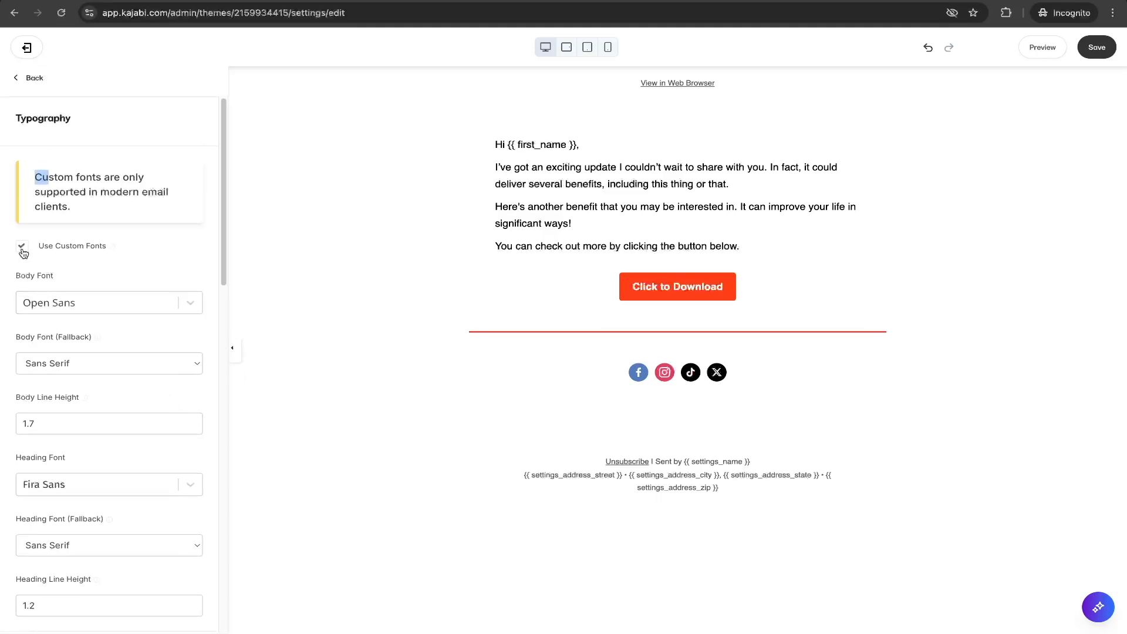
scroll(127, 249, "down", 10)
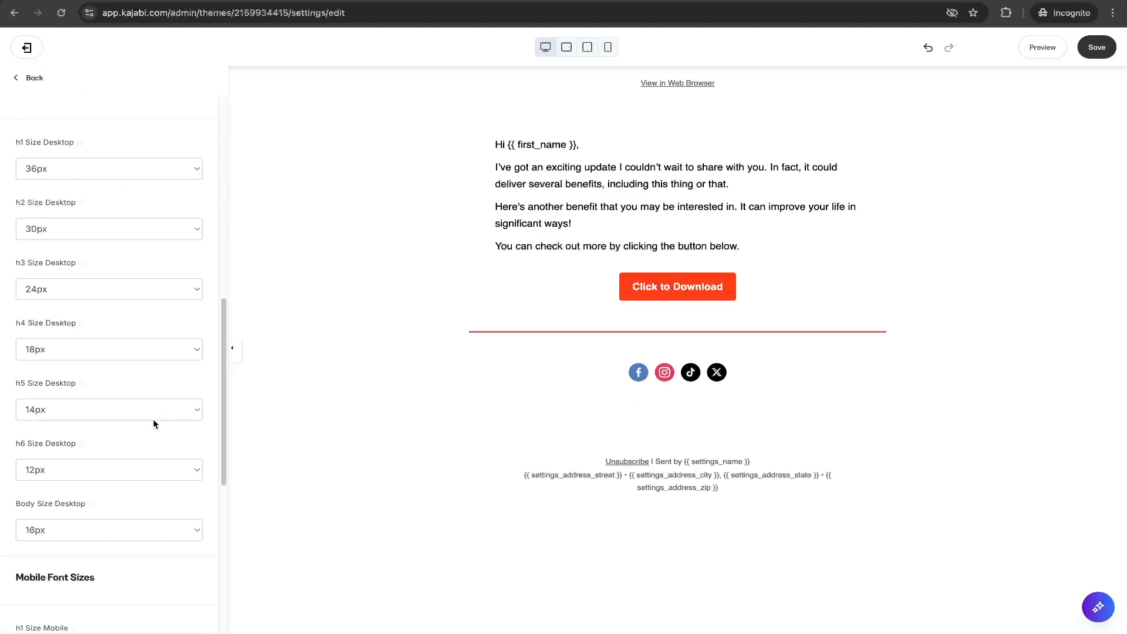
scroll(154, 422, "down", 5)
scroll(153, 425, "up", 15)
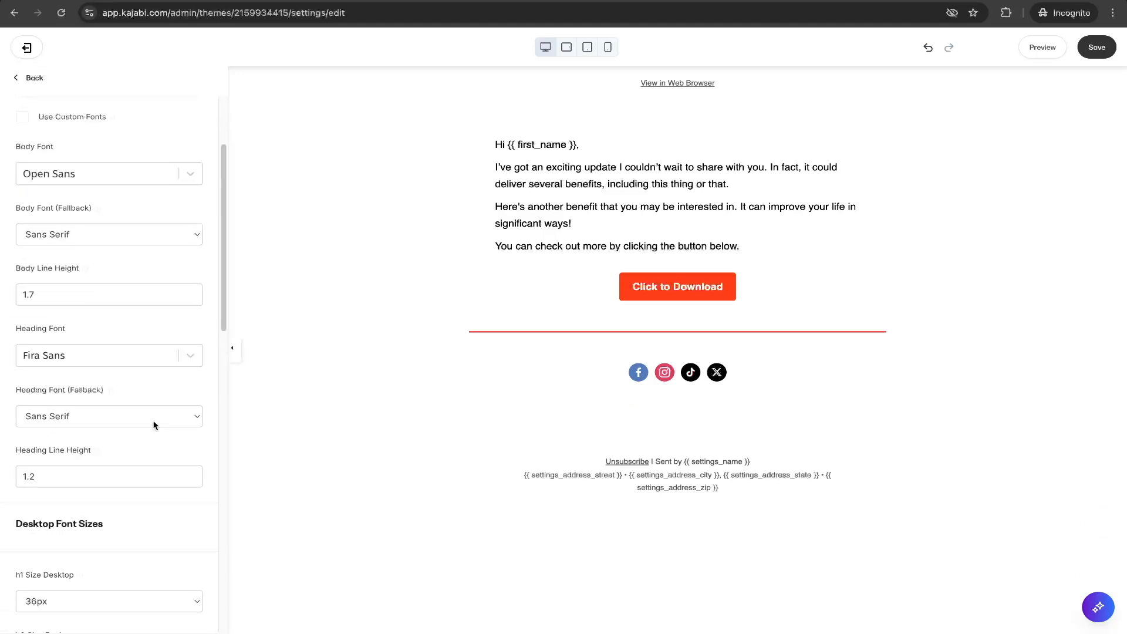
left_click(34, 79)
left_click(56, 136)
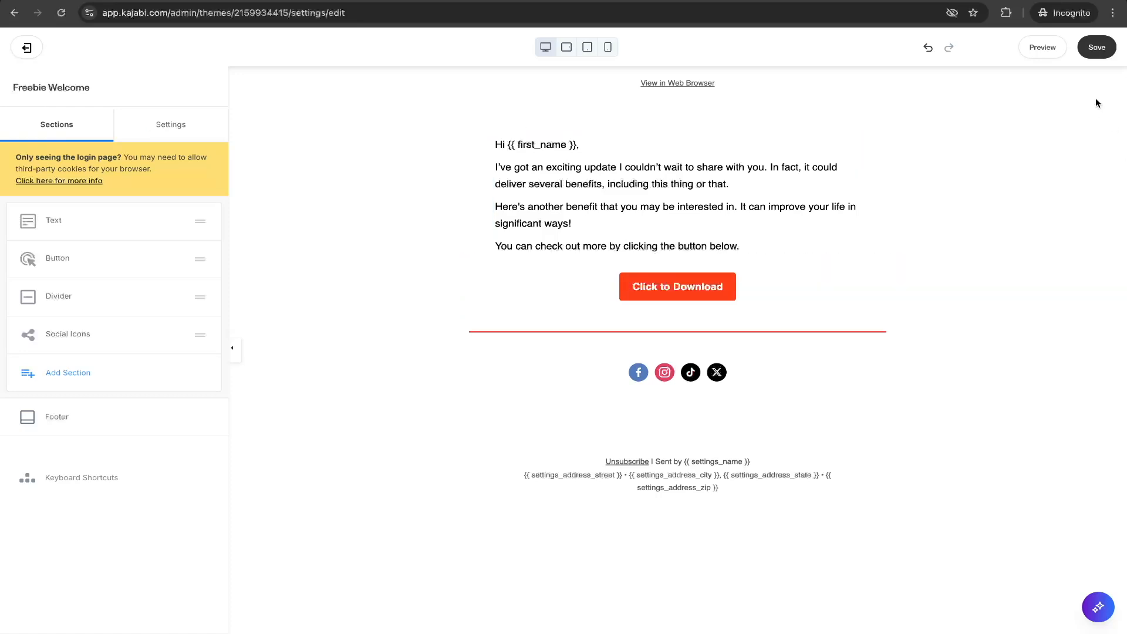
Save the email design and exit the email editor.
left_click(1095, 48)
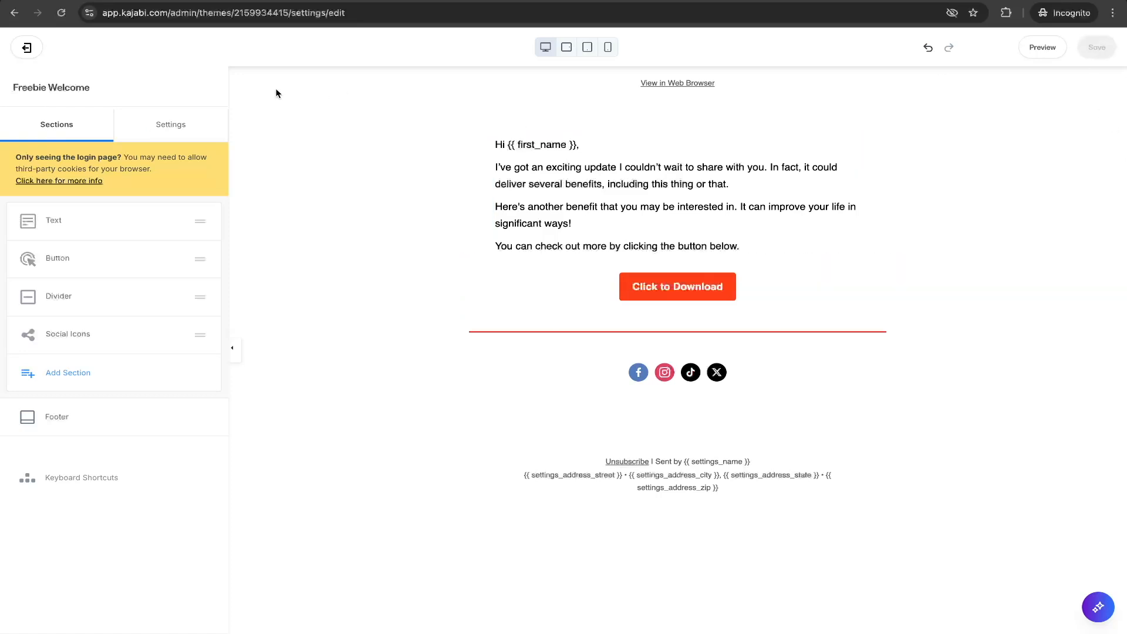
left_click(33, 49)
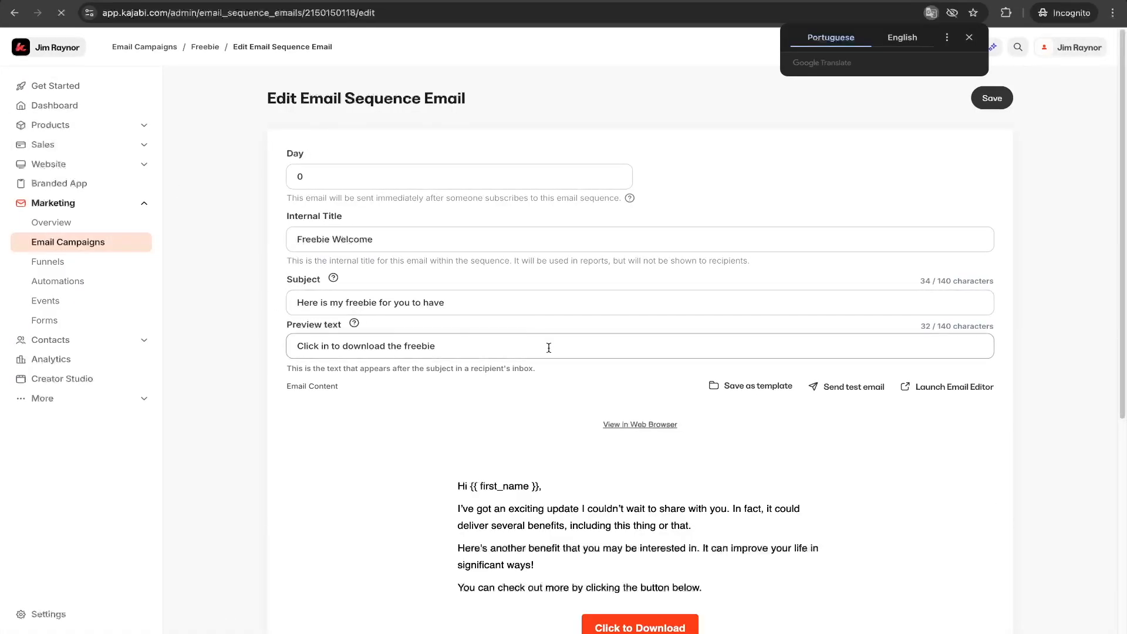
Dismiss the translation prompt and save the Freebie Welcome sequence email.
scroll(549, 349, "down", 3)
scroll(552, 352, "down", 2)
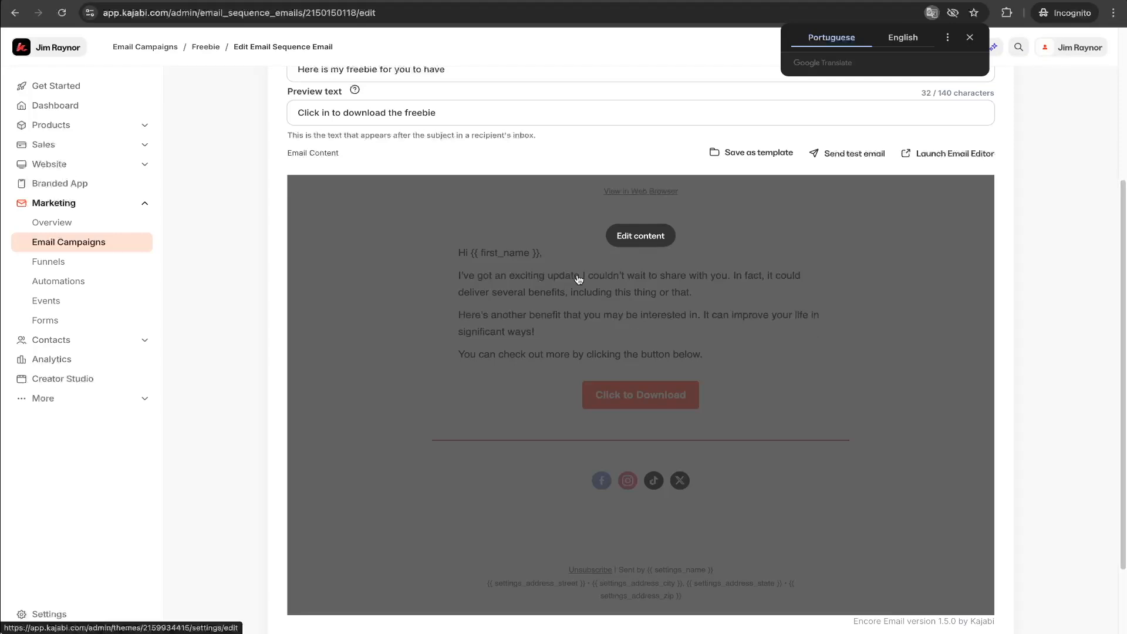
scroll(1038, 312, "up", 1)
scroll(1038, 312, "up", 4)
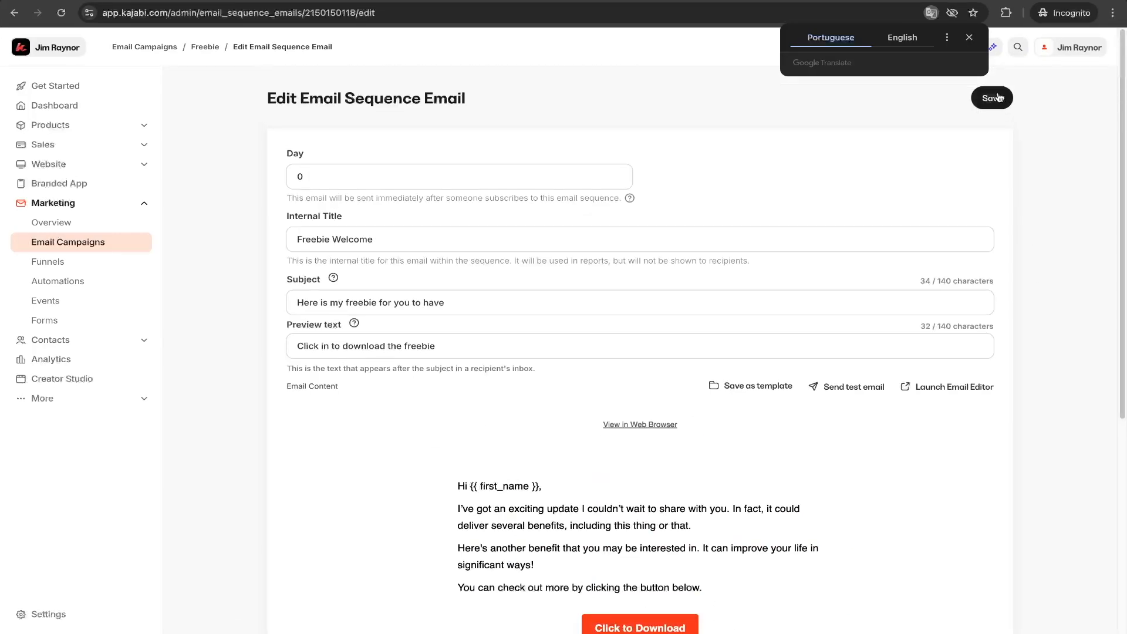
left_click(969, 38)
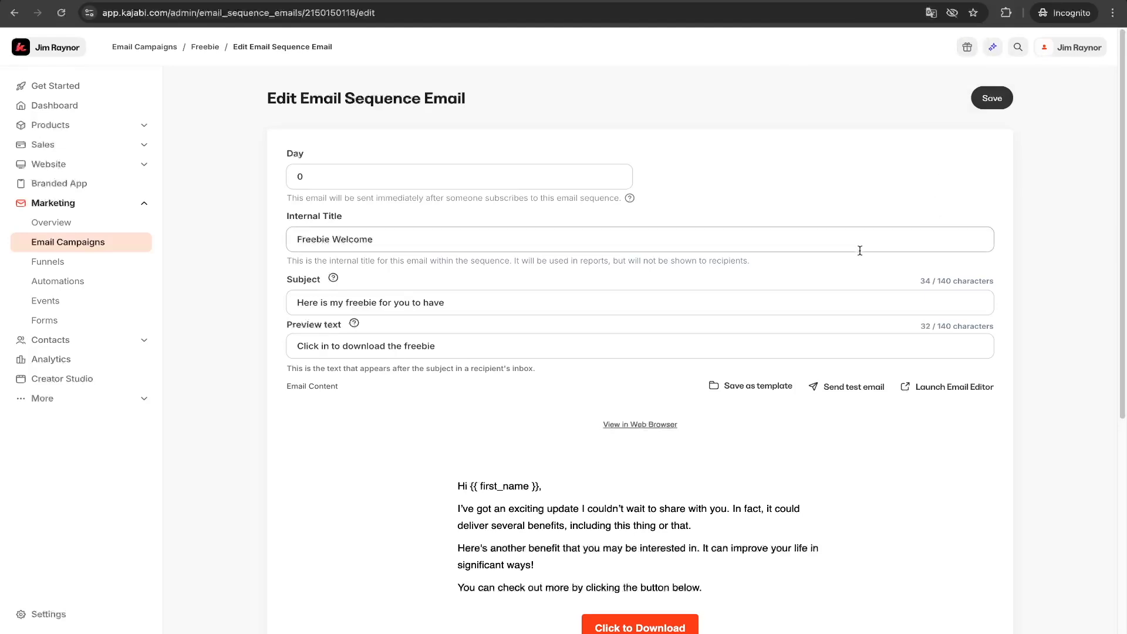
left_click(992, 99)
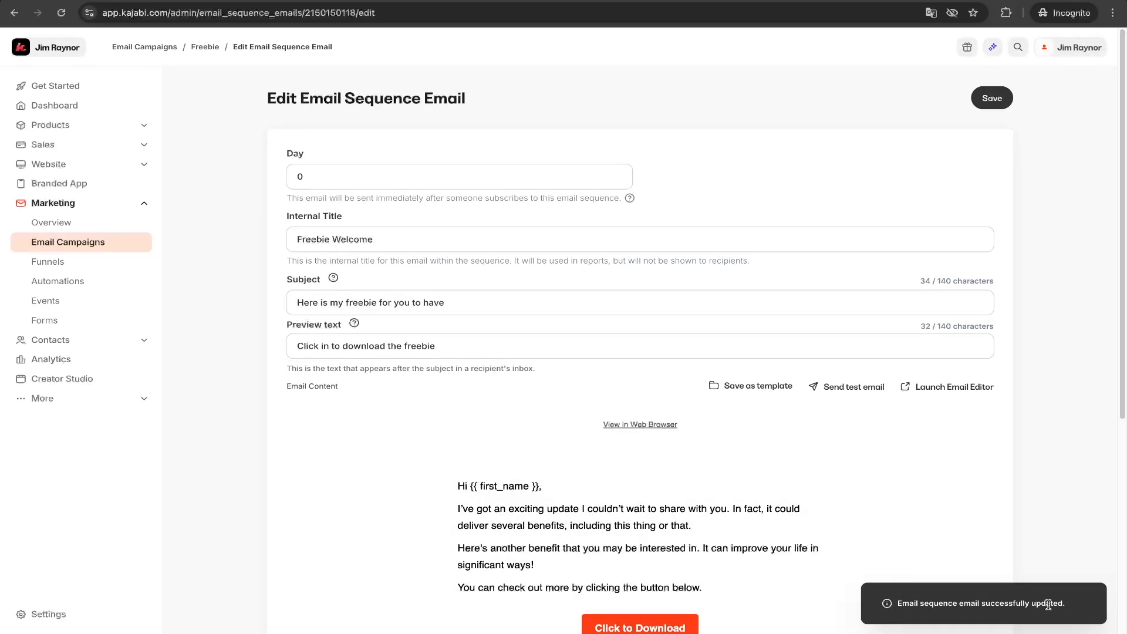
scroll(213, 237, "down", 2)
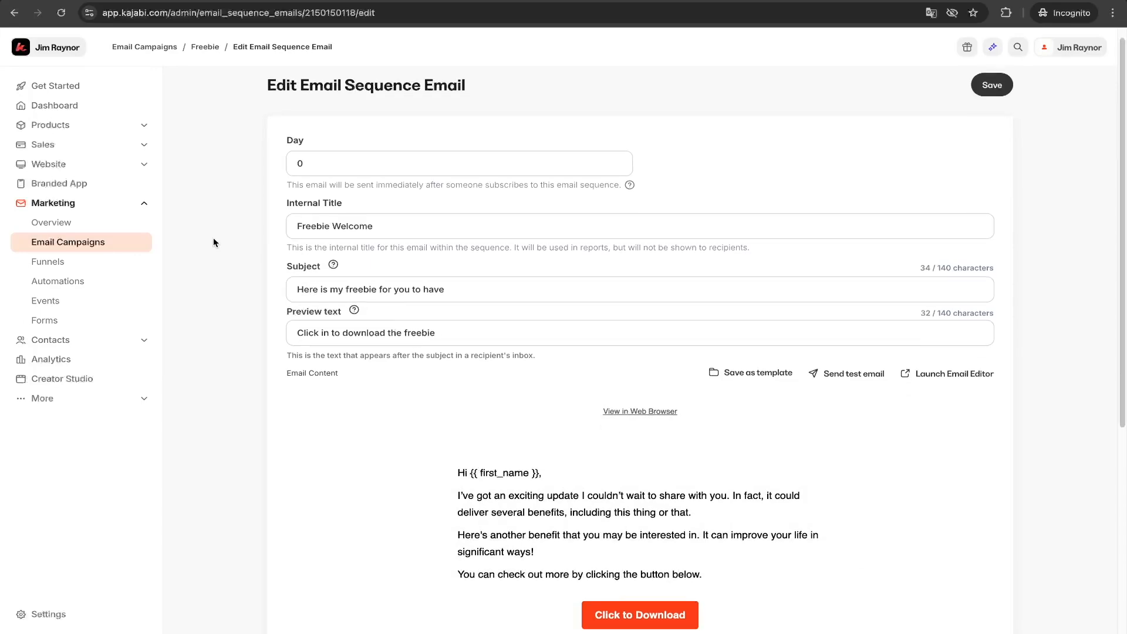
scroll(213, 237, "up", 2)
left_click(992, 100)
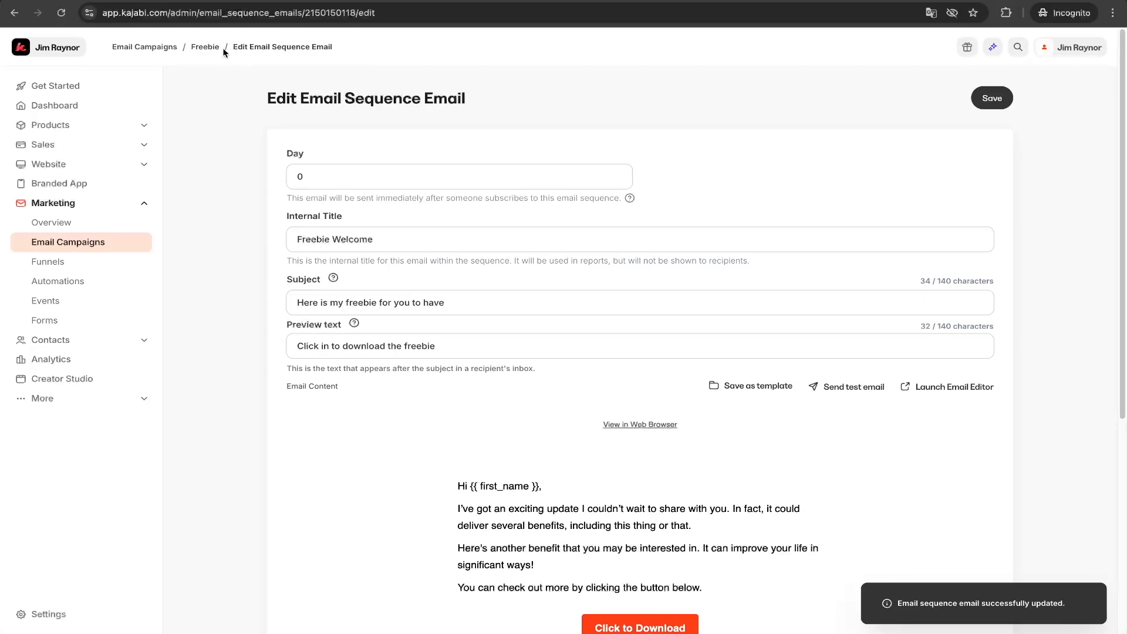
Browse the new-email templates for the Freebie sequence, previewing Simple Text, and return to Email Campaigns.
left_click(206, 52)
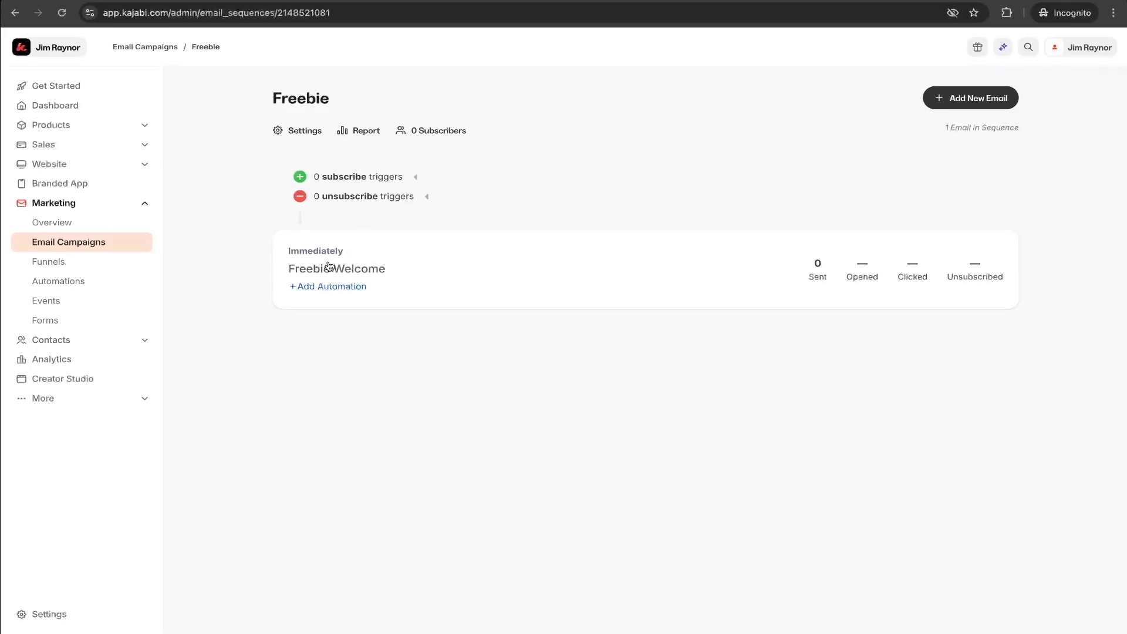
left_click(969, 98)
scroll(664, 320, "down", 6)
scroll(664, 320, "down", 14)
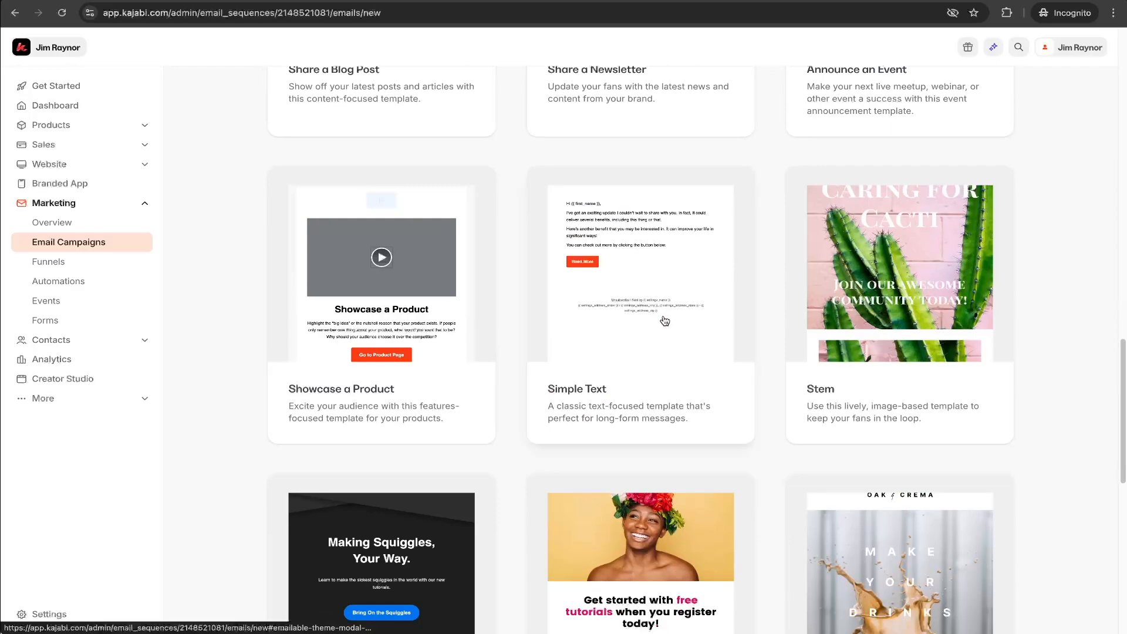
left_click(664, 321)
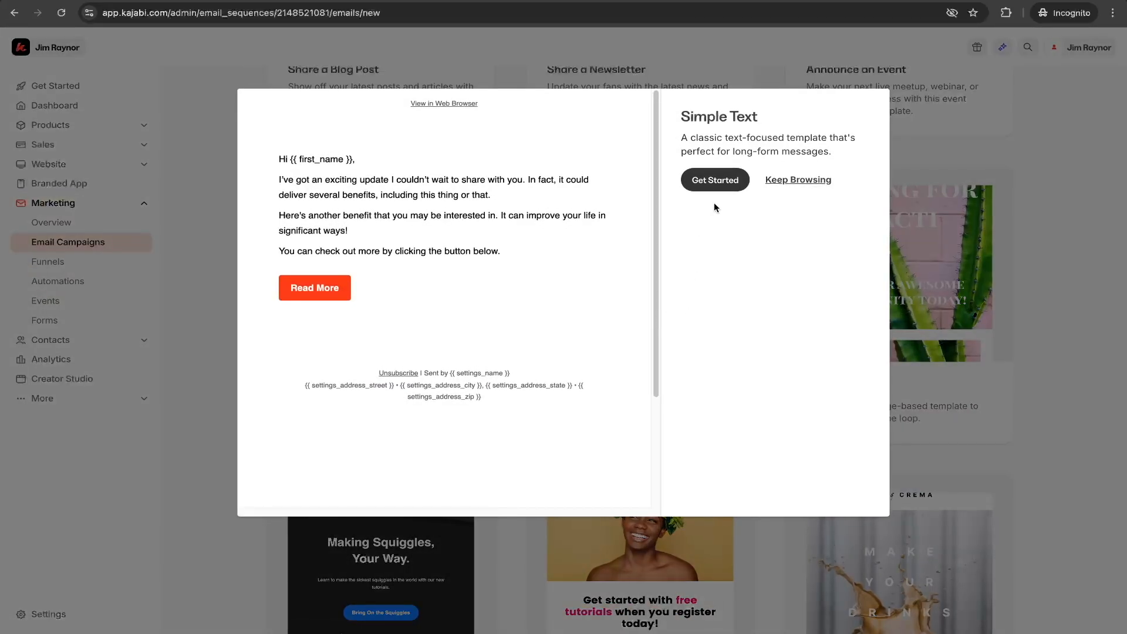
left_click(1027, 306)
scroll(930, 322, "up", 14)
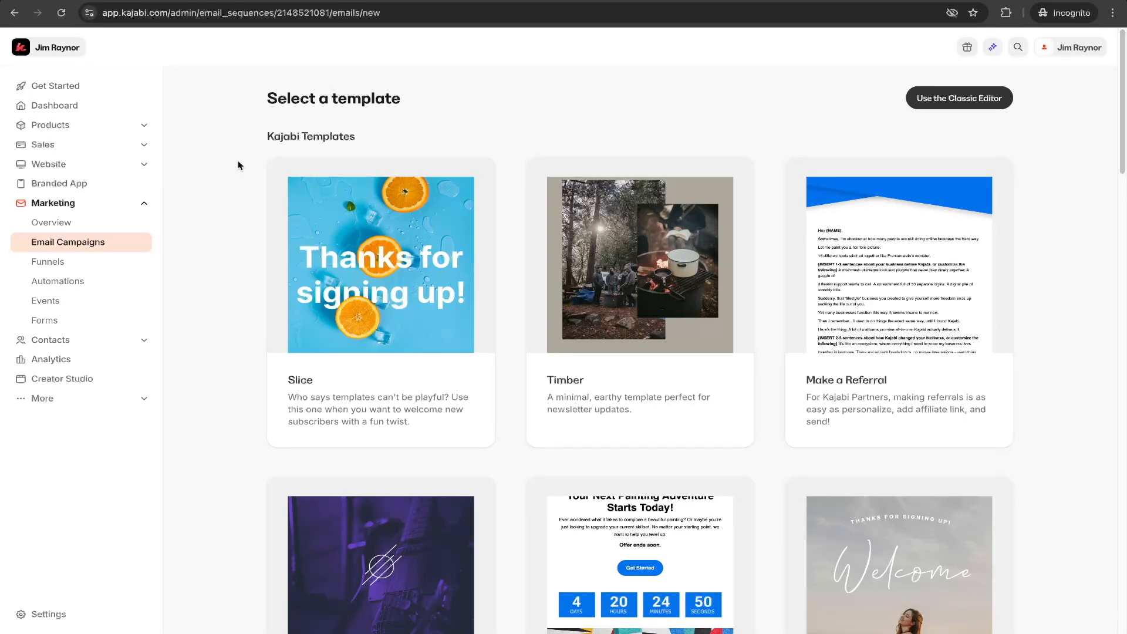
left_click(70, 246)
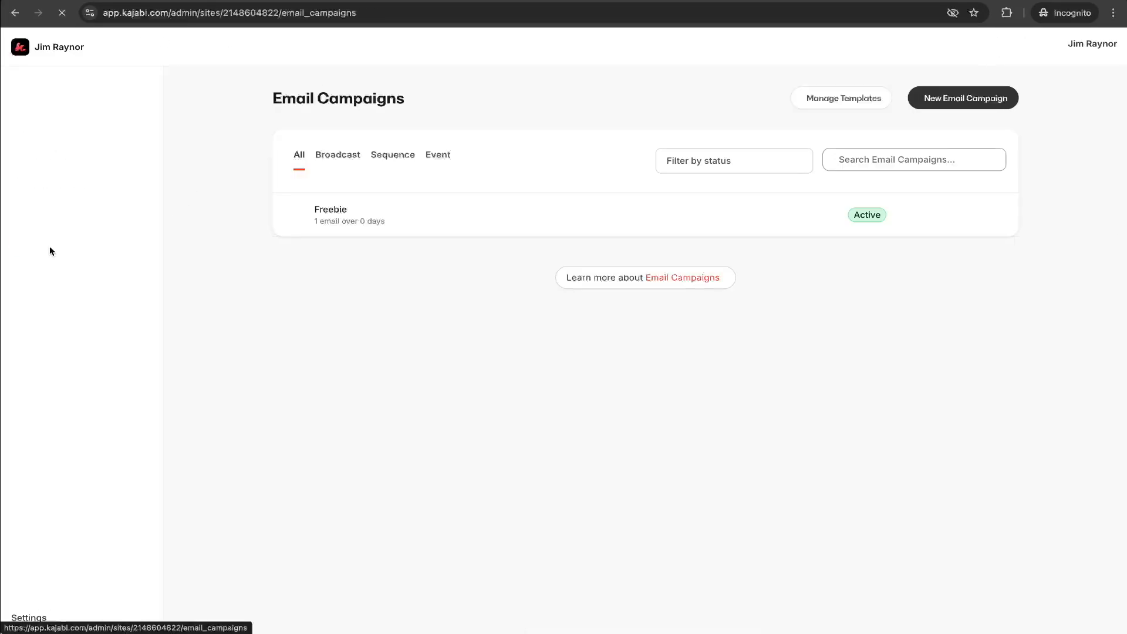
Open the Freebie Welcome email from the Freebie campaign and look over its content.
left_click(333, 212)
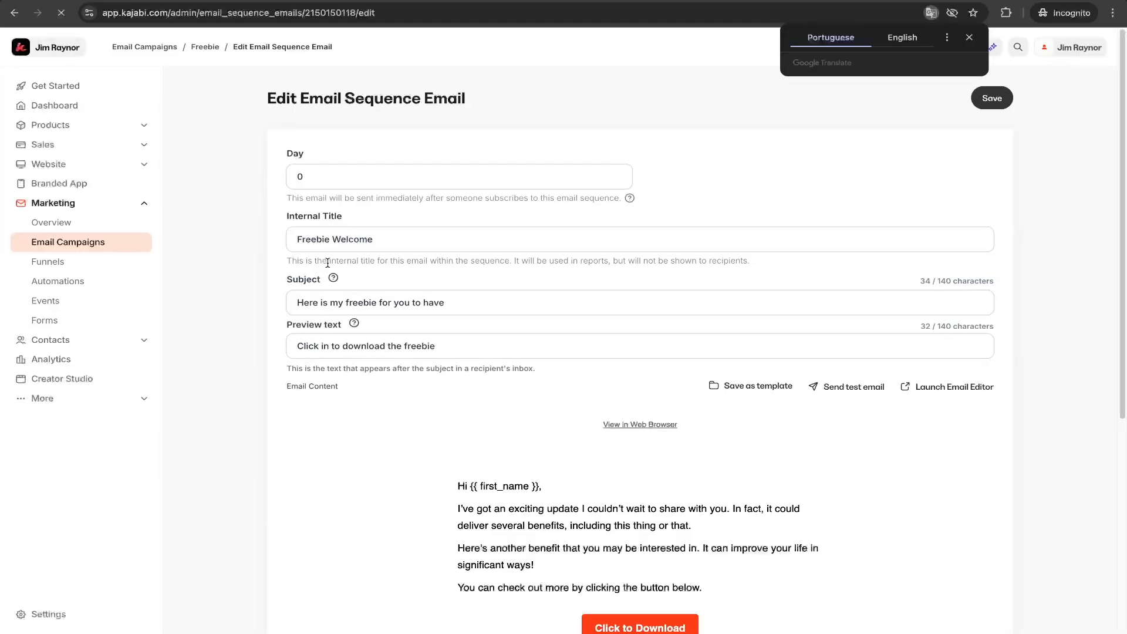
scroll(789, 414, "down", 5)
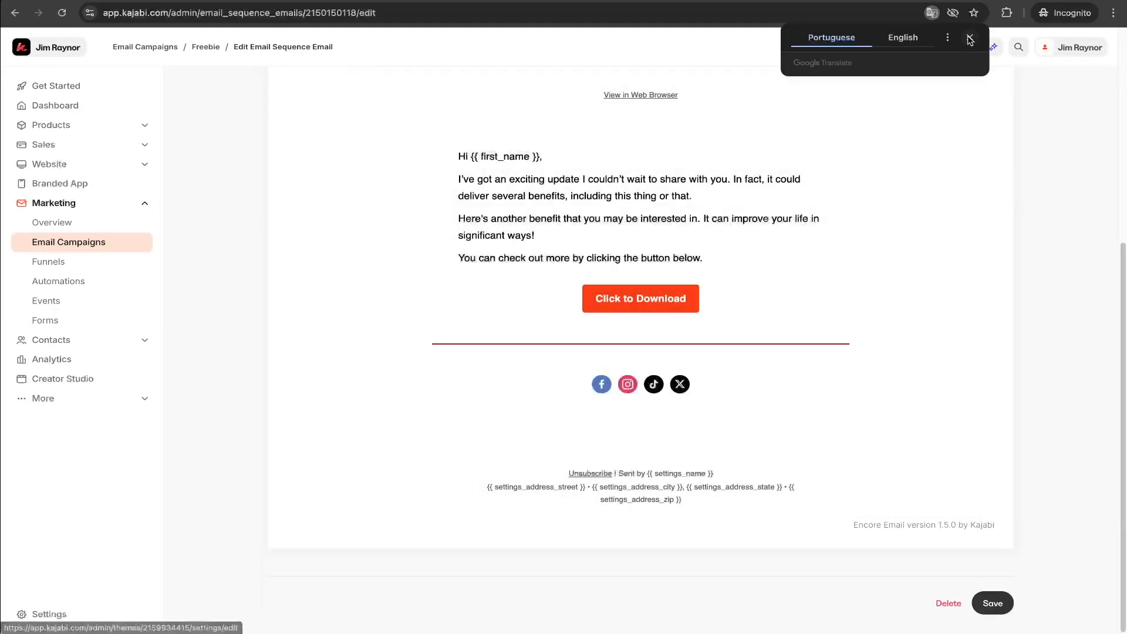
left_click(970, 39)
scroll(815, 264, "up", 4)
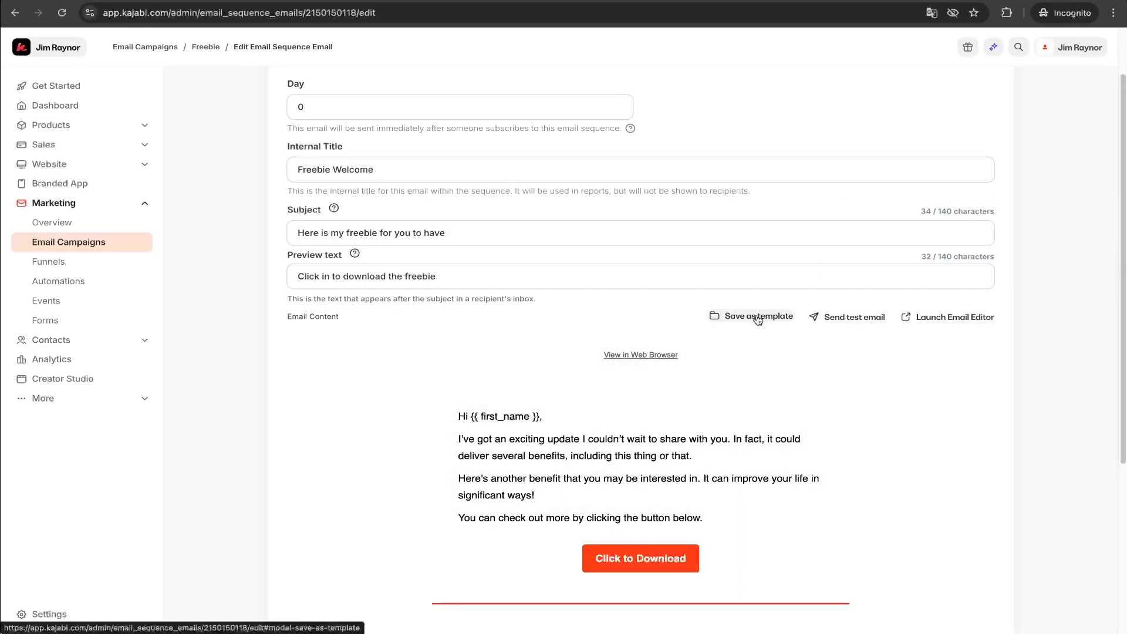
scroll(730, 468, "down", 4)
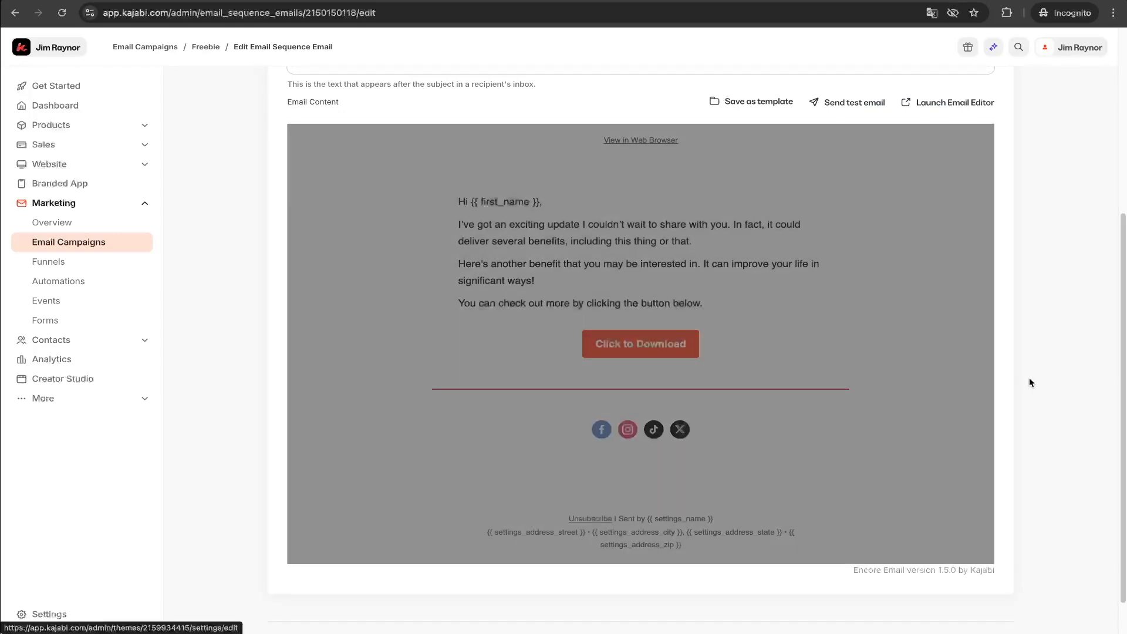
scroll(1041, 379, "up", 1)
scroll(1041, 379, "up", 3)
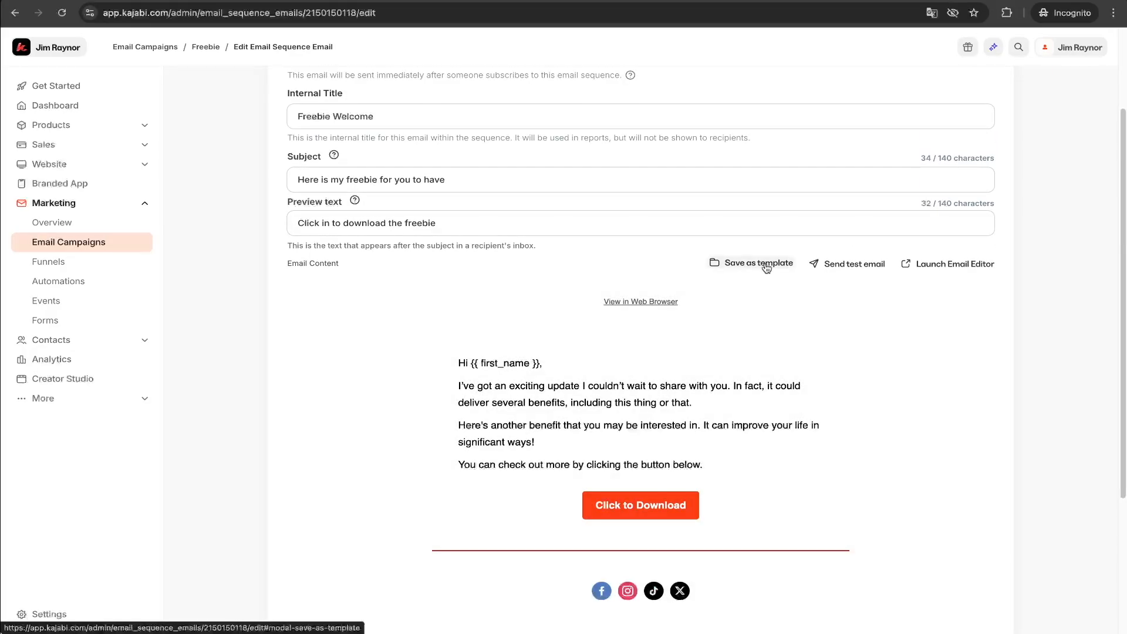
Save the welcome email as a new email template named Basic Email.
left_click(765, 265)
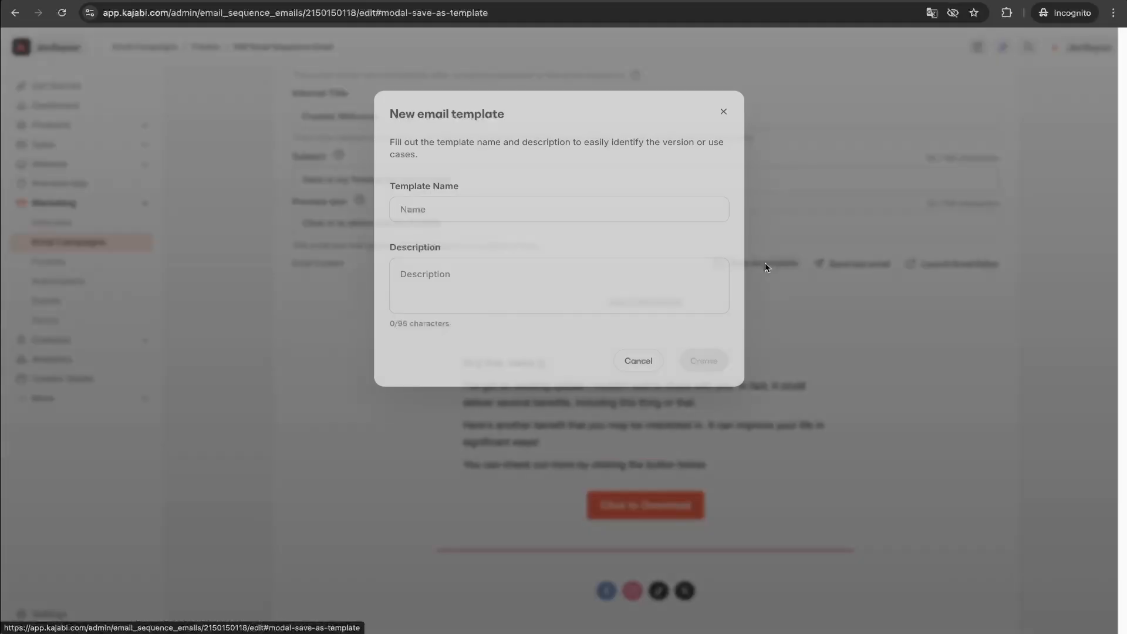
left_click(499, 209)
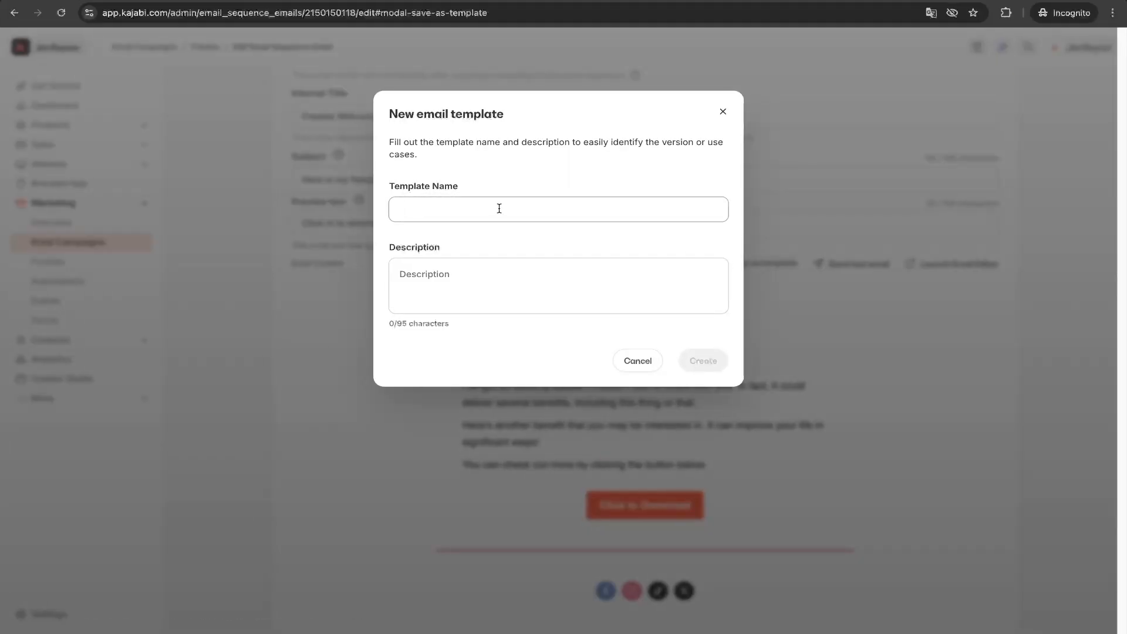
type("Basic Email")
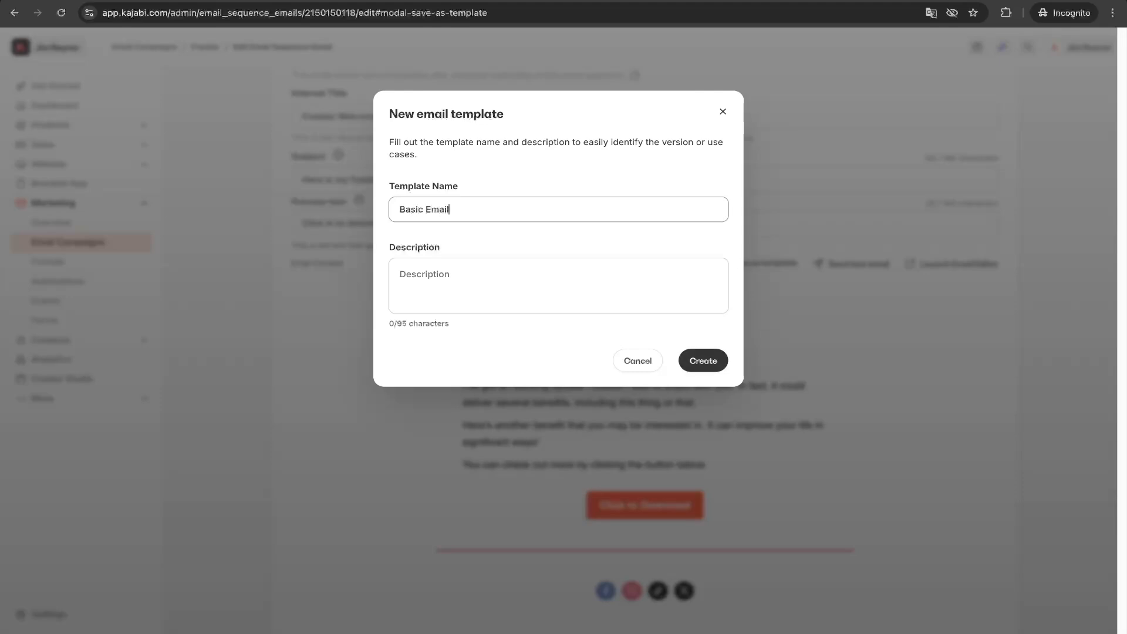
left_click(708, 369)
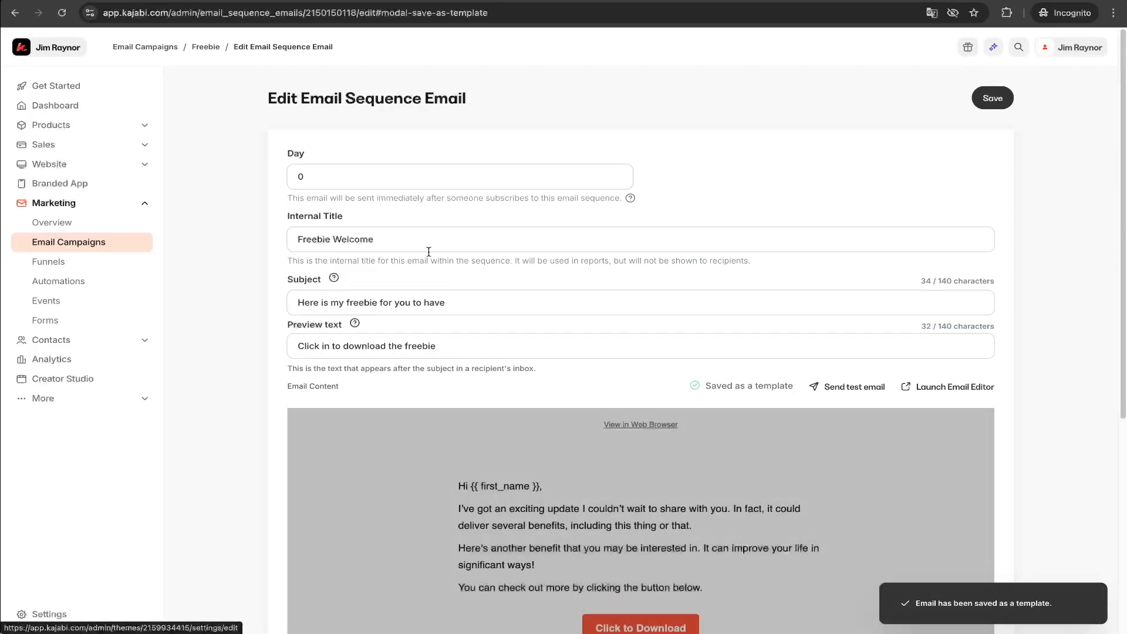
Review the Freebie sequence settings, including the default time zone, and return to the sequence.
left_click(207, 47)
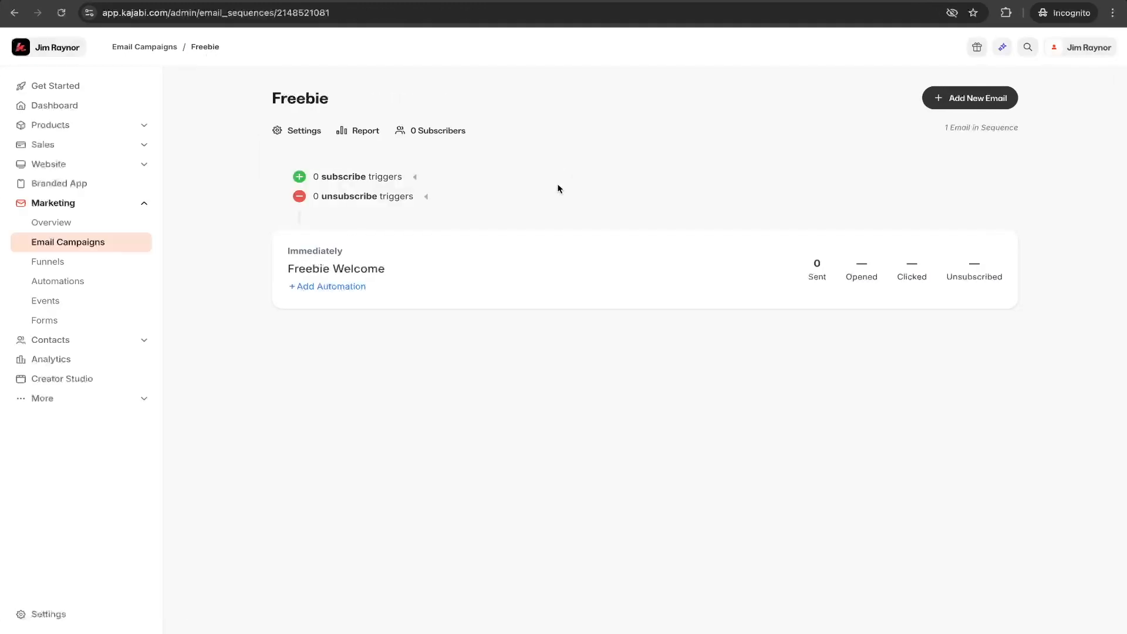
left_click(296, 133)
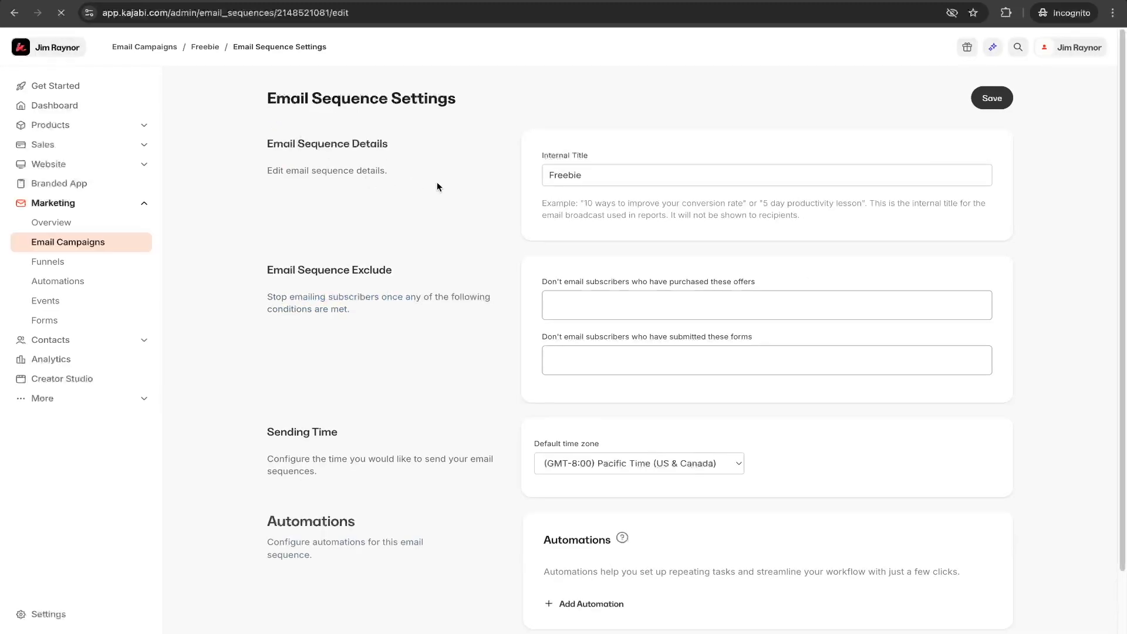
scroll(505, 298, "down", 2)
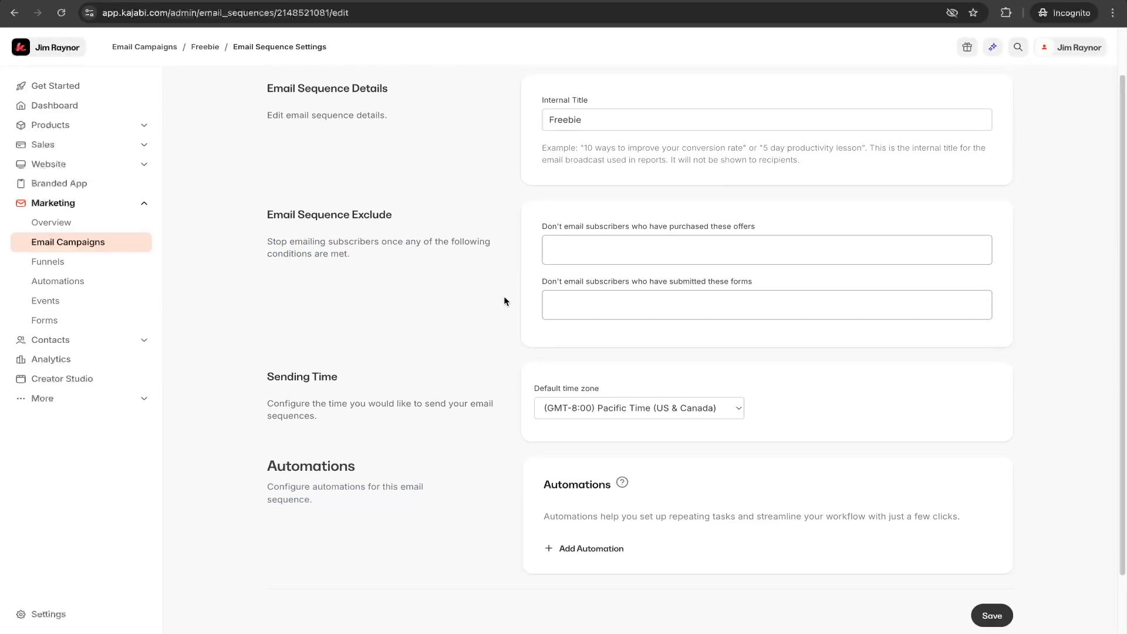
left_click(636, 397)
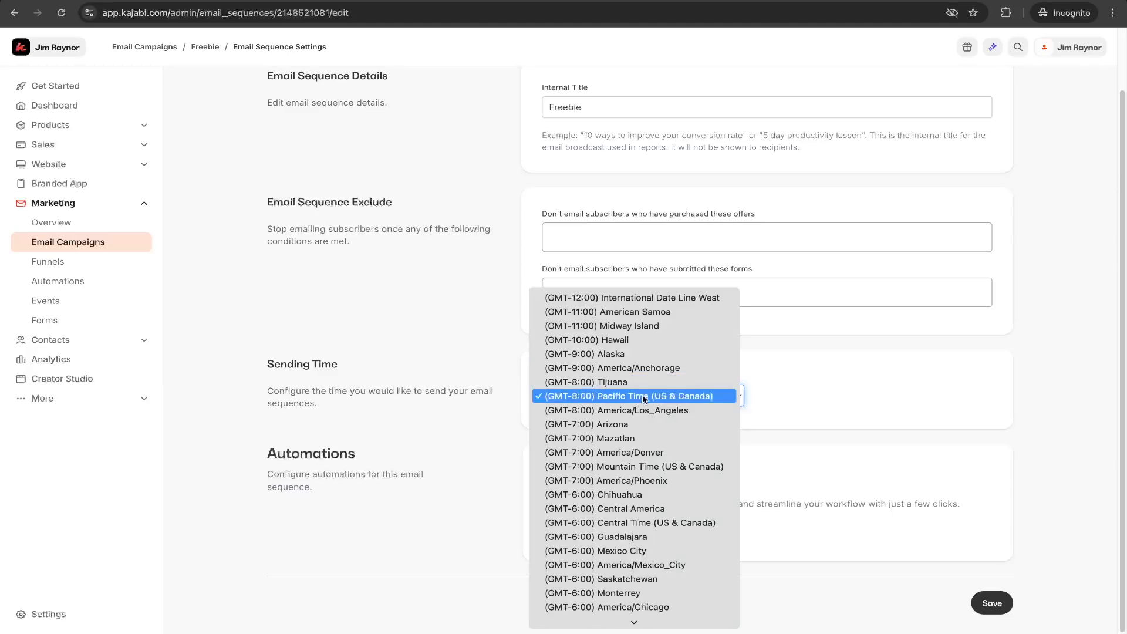
left_click(644, 397)
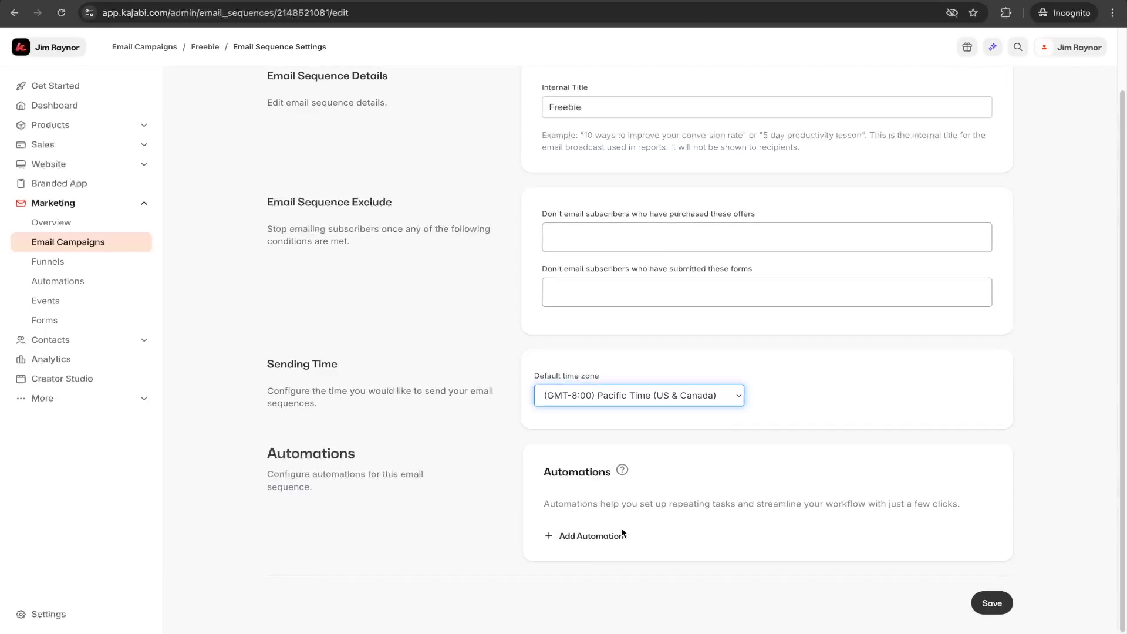
scroll(601, 520, "up", 2)
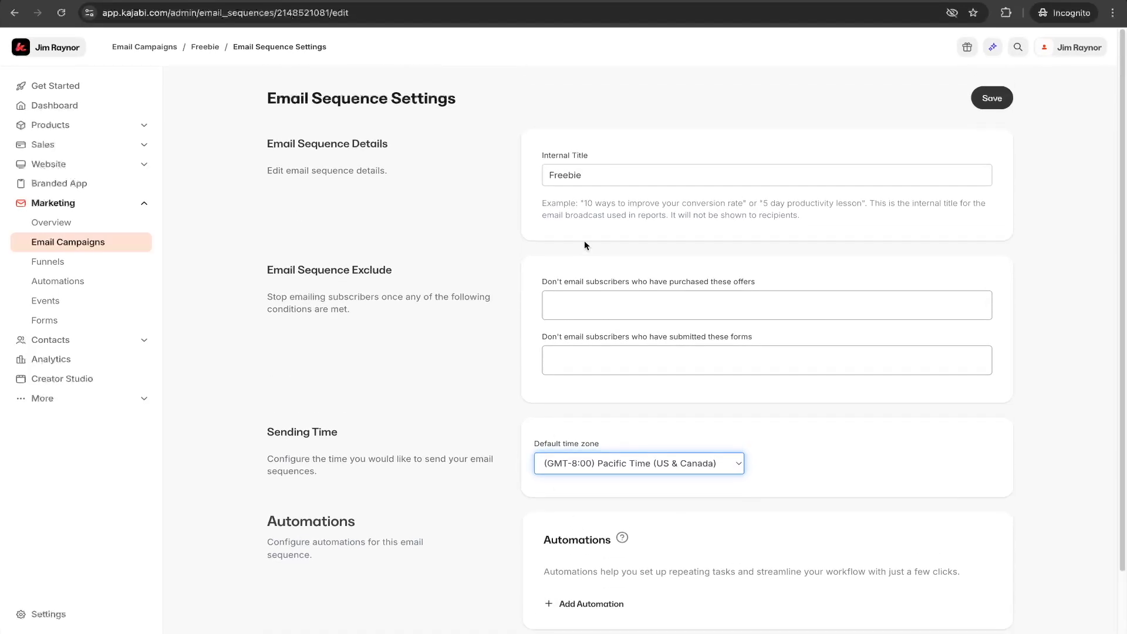
left_click(206, 46)
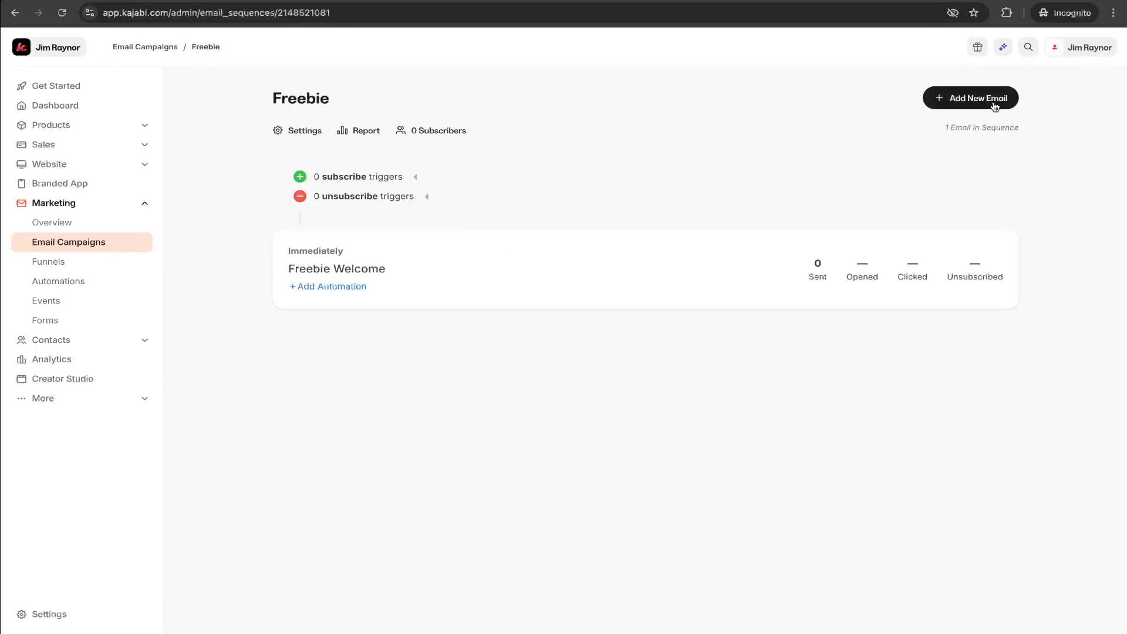
Add a new email to the Freebie sequence from the Basic Email template, titled Day 1 Email.
left_click(957, 104)
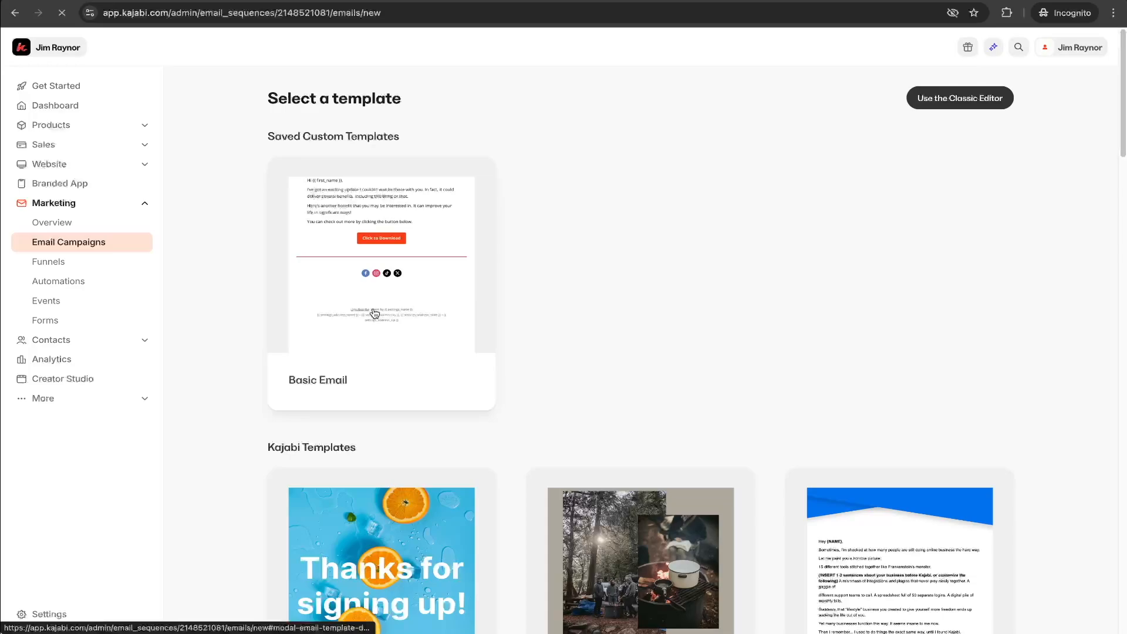
left_click(384, 267)
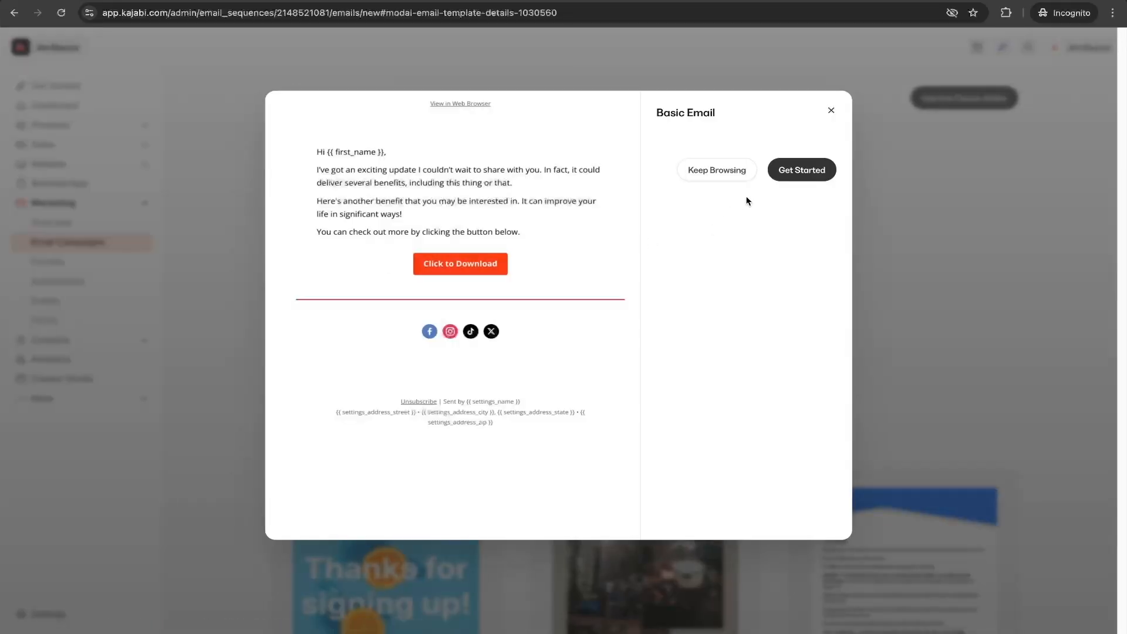
left_click(800, 171)
left_click(773, 184)
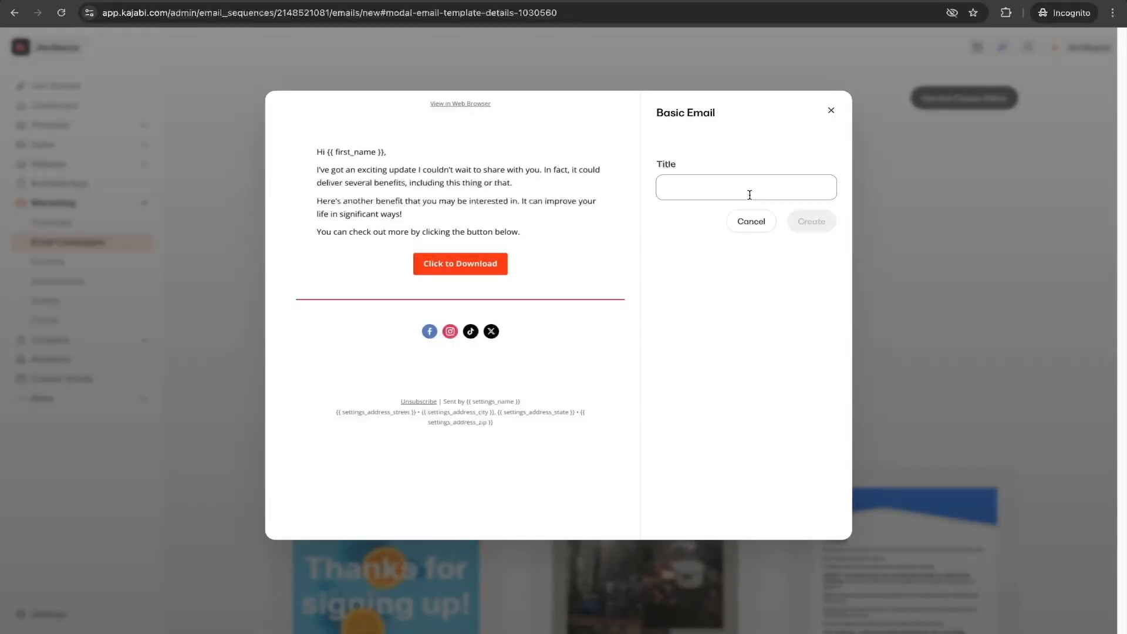
type("Day 1 Email")
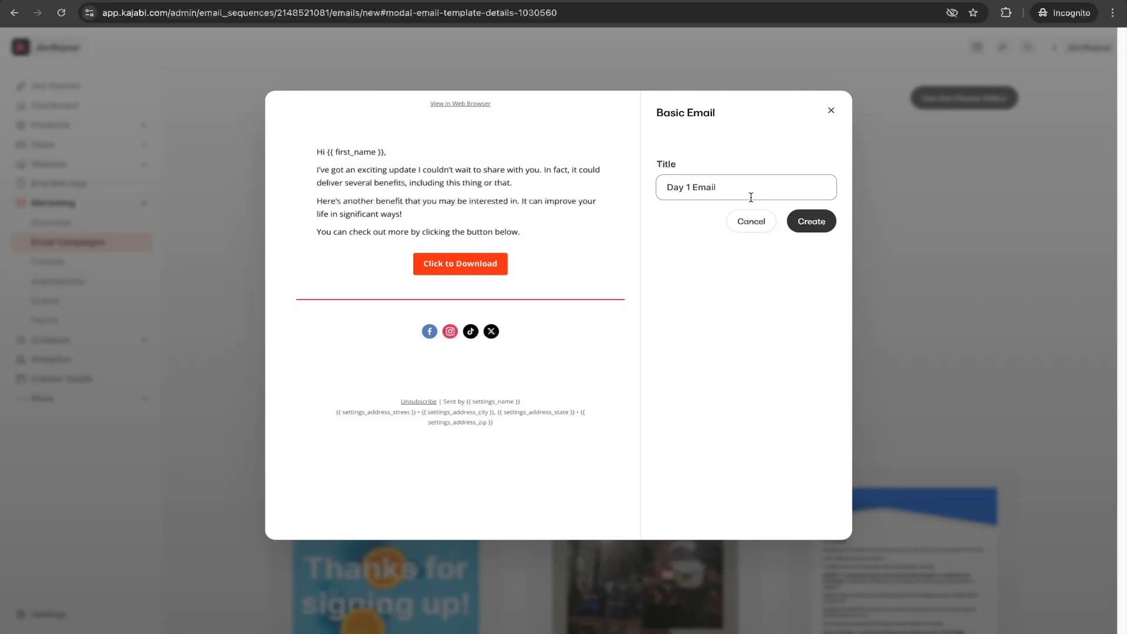
left_click(811, 221)
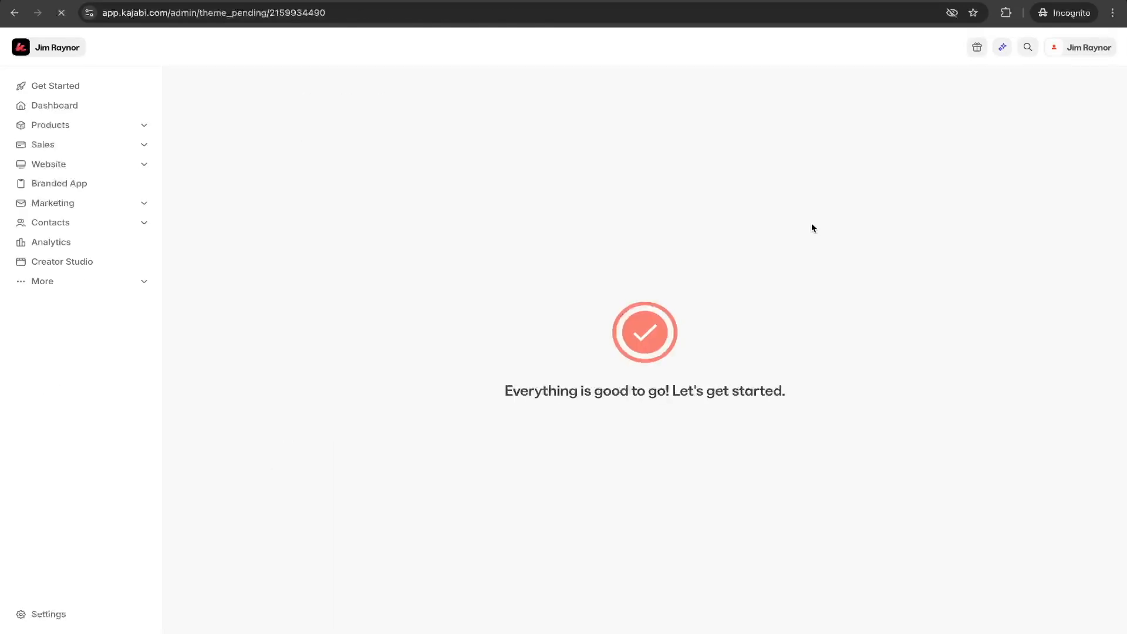
Set the Day 1 email's send time to 06:00 AM.
left_click(320, 252)
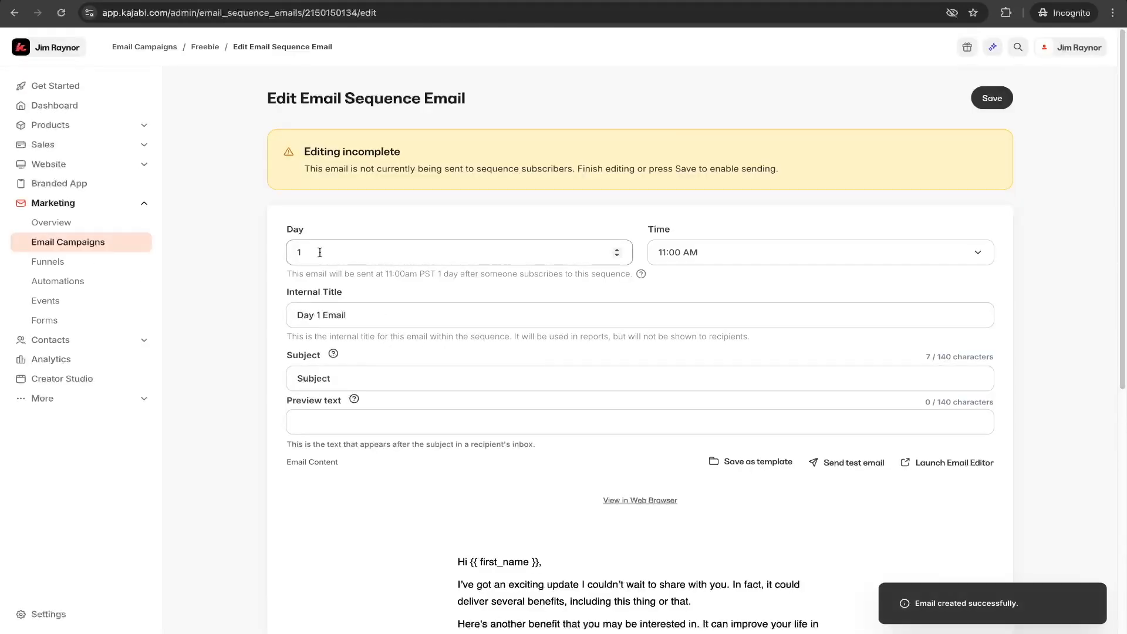
left_click(730, 259)
left_click(731, 258)
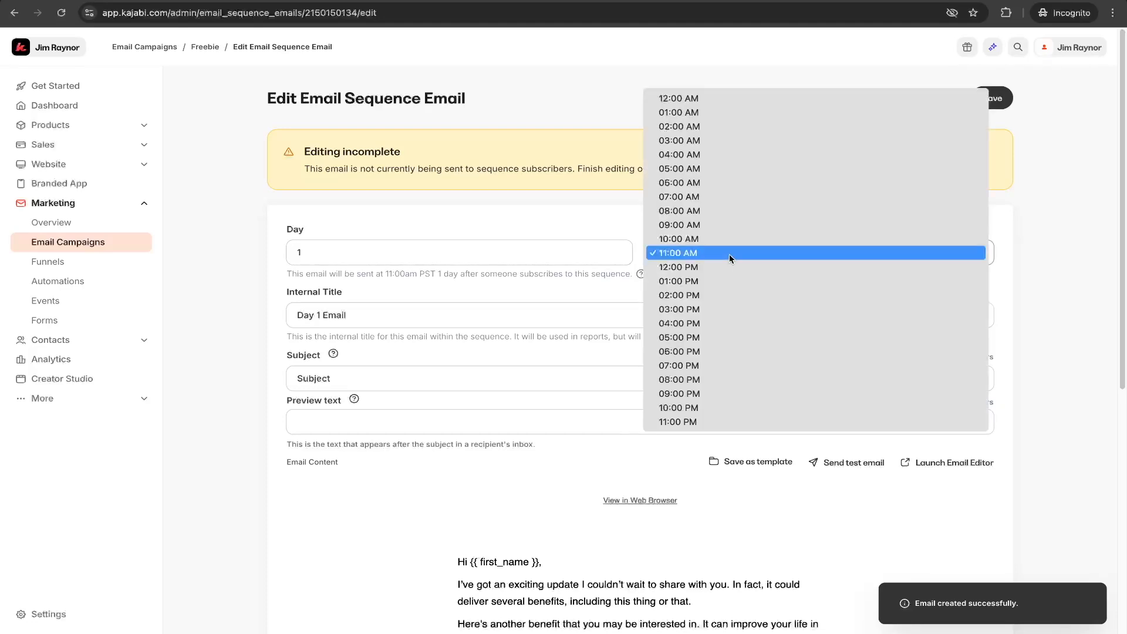
left_click(731, 183)
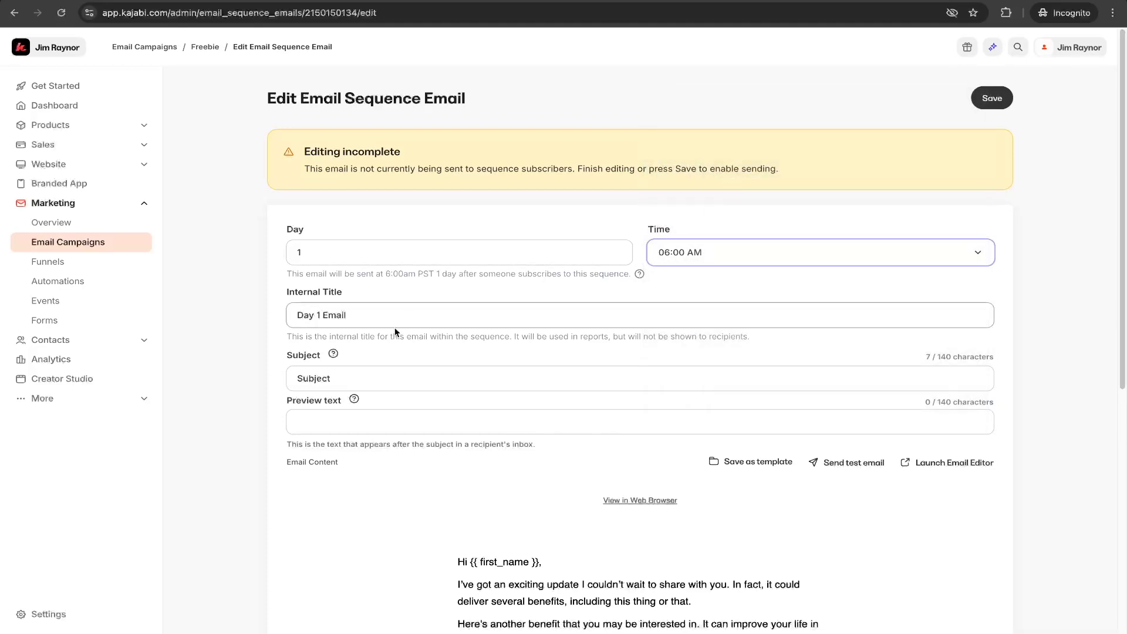
Set the Day 1 email's subject to "How do you like it" and save the email.
left_click_drag(346, 378, 280, 376)
type("Ho")
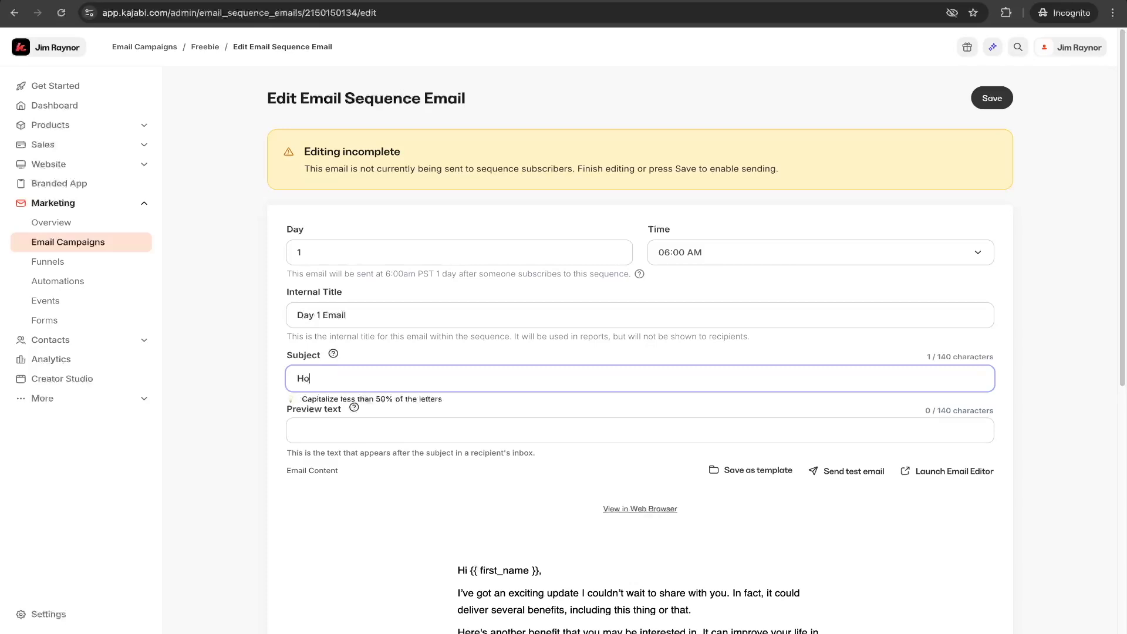
type("w do you like it")
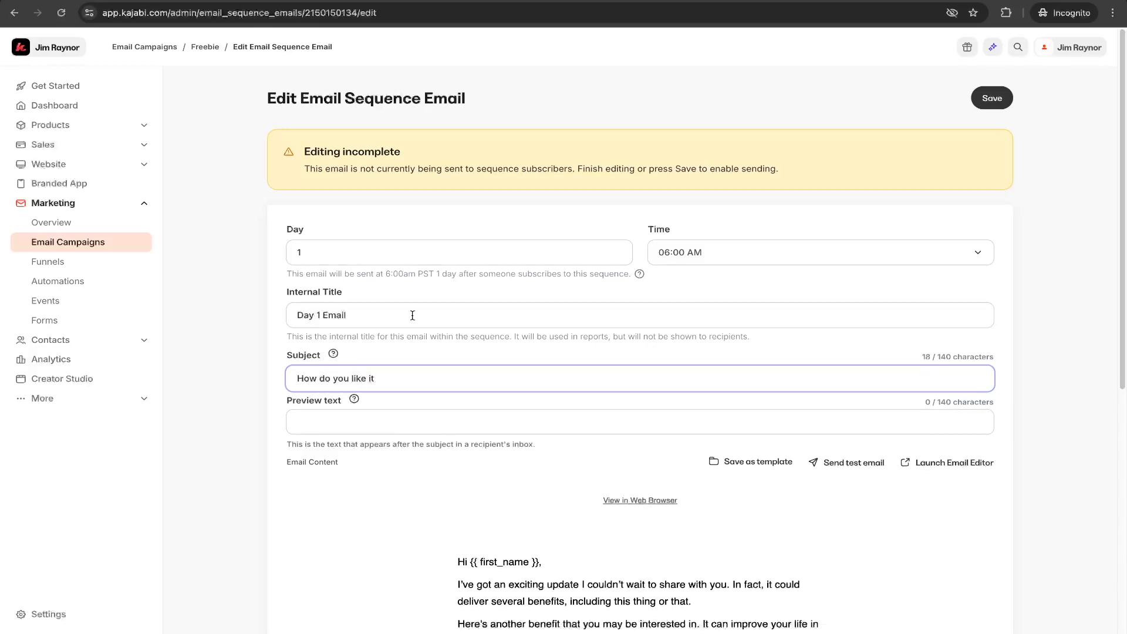
left_click(1001, 101)
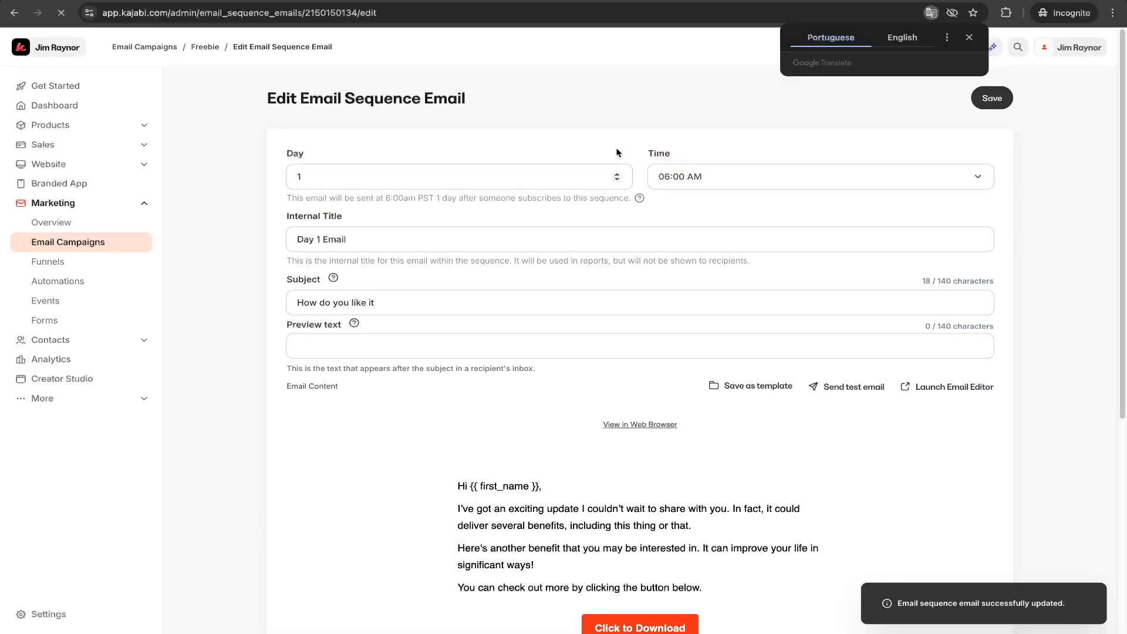
Add a subscribe trigger to the Freebie sequence that fires when the Freebie form is submitted.
left_click(209, 47)
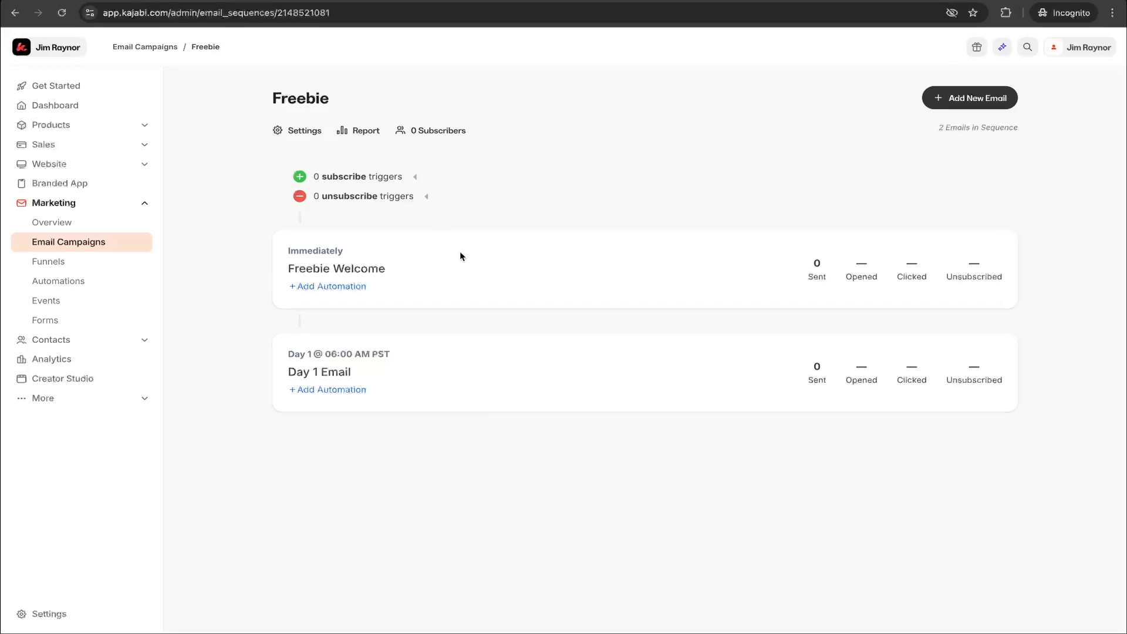
left_click(417, 179)
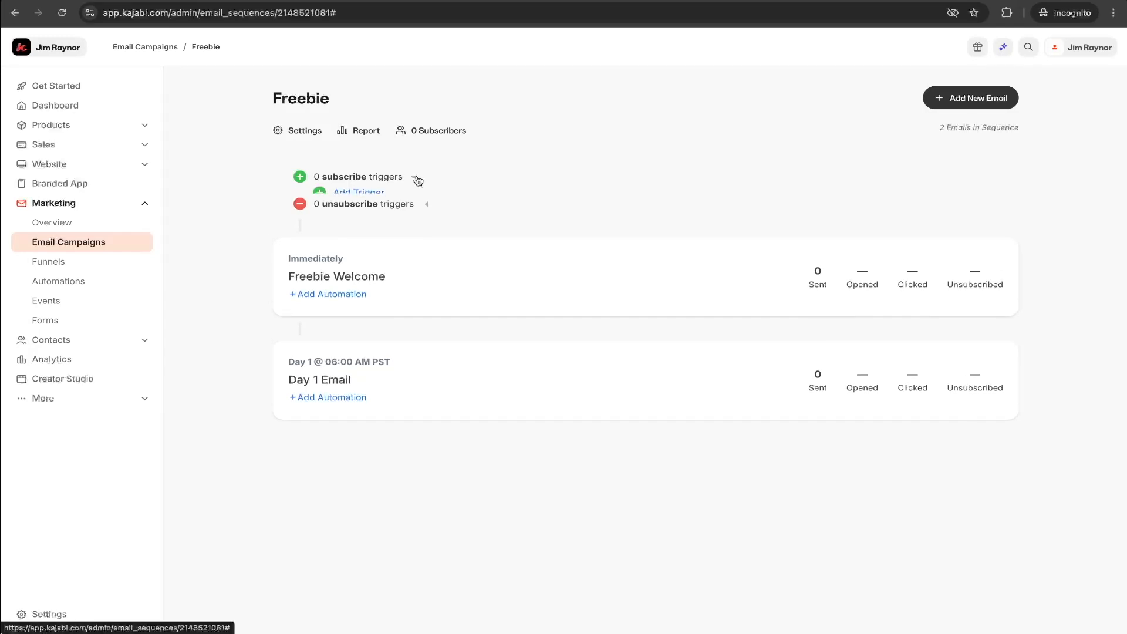
left_click(367, 194)
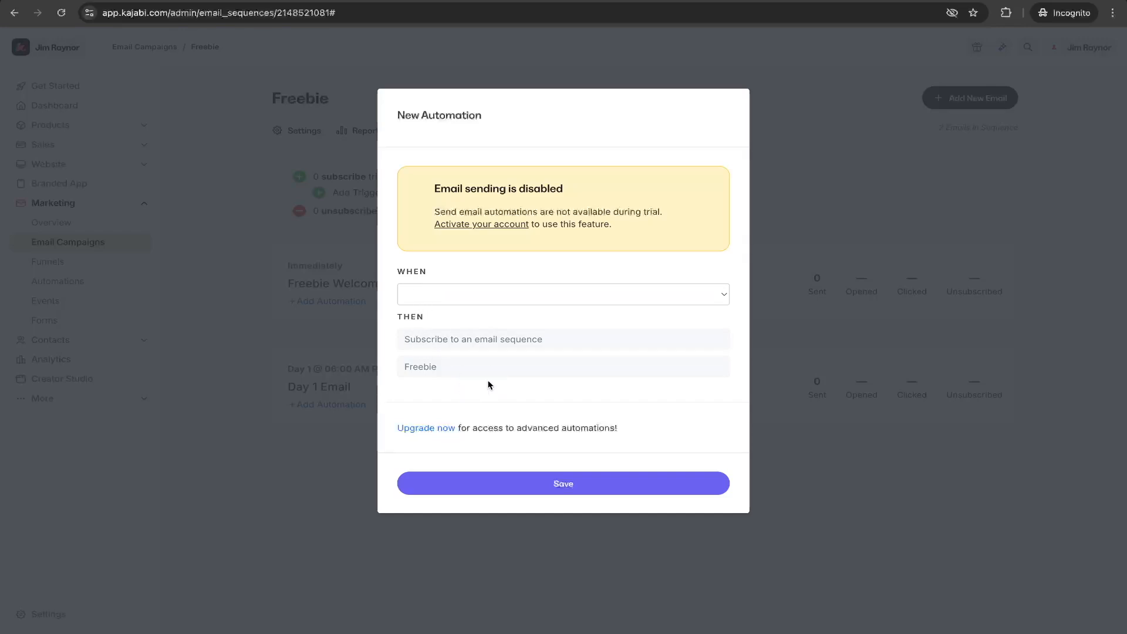
left_click(435, 299)
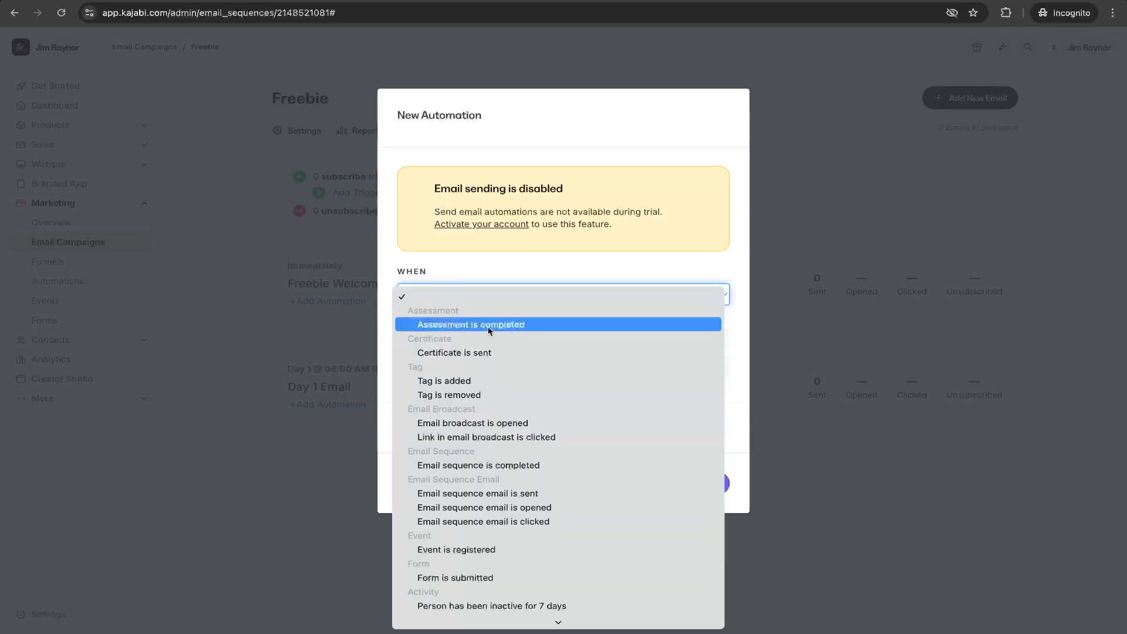
scroll(543, 453, "down", 3)
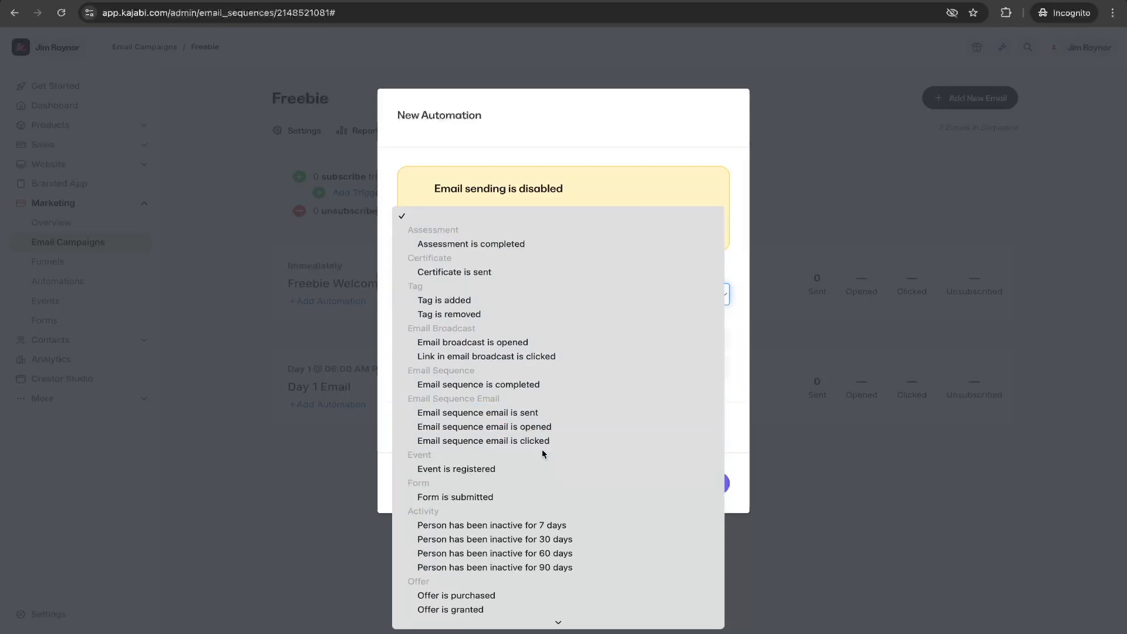
scroll(541, 454, "down", 2)
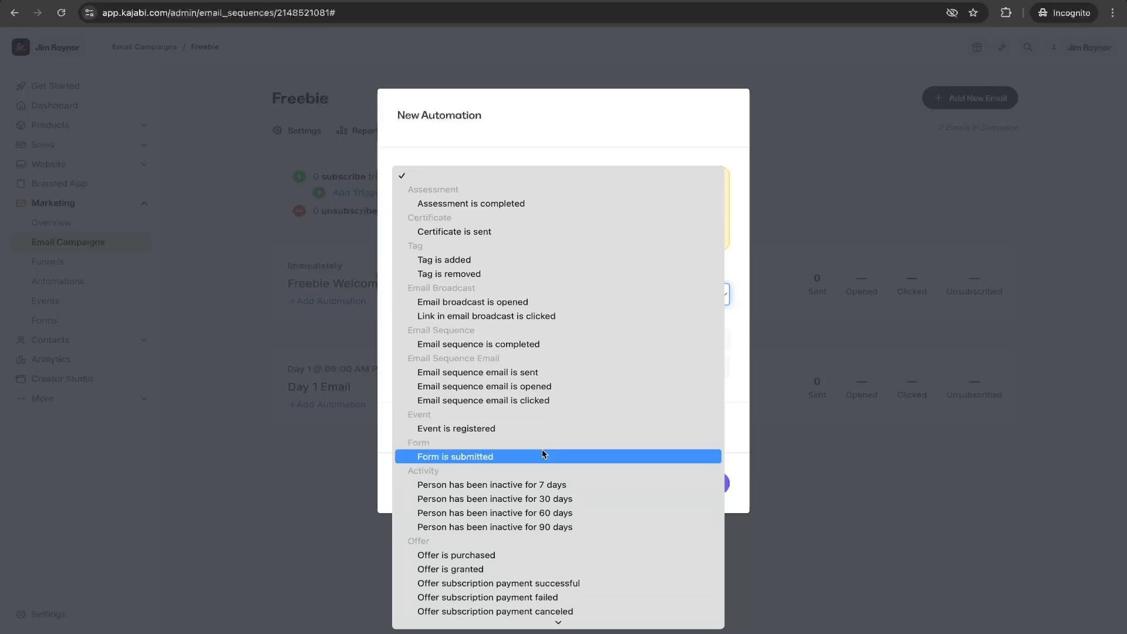
scroll(541, 453, "down", 1)
left_click(442, 449)
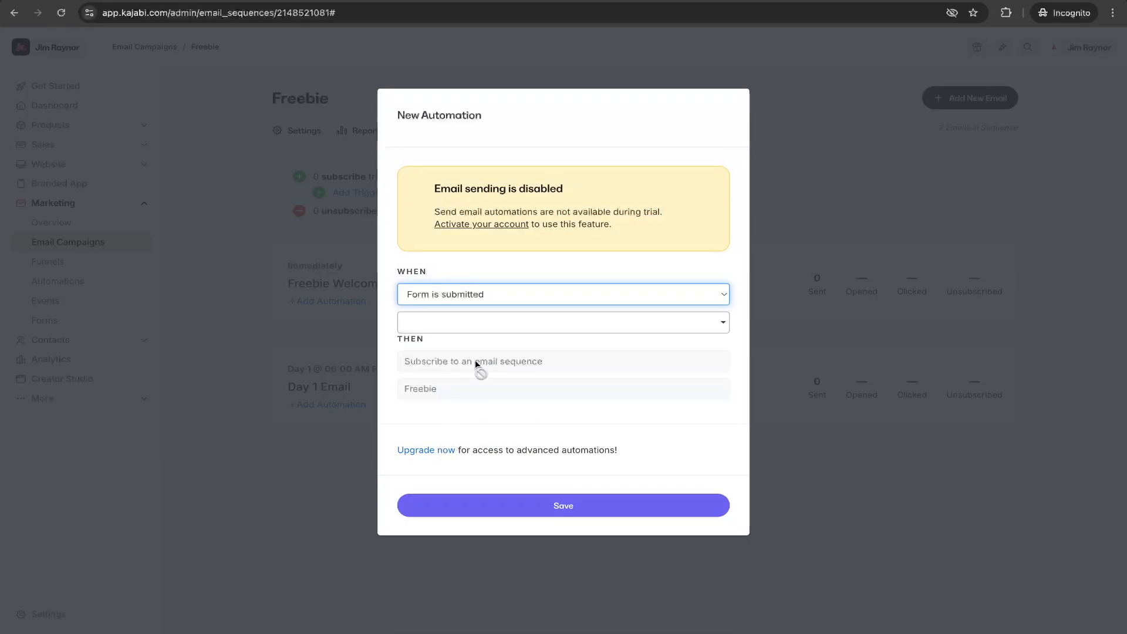
left_click(482, 325)
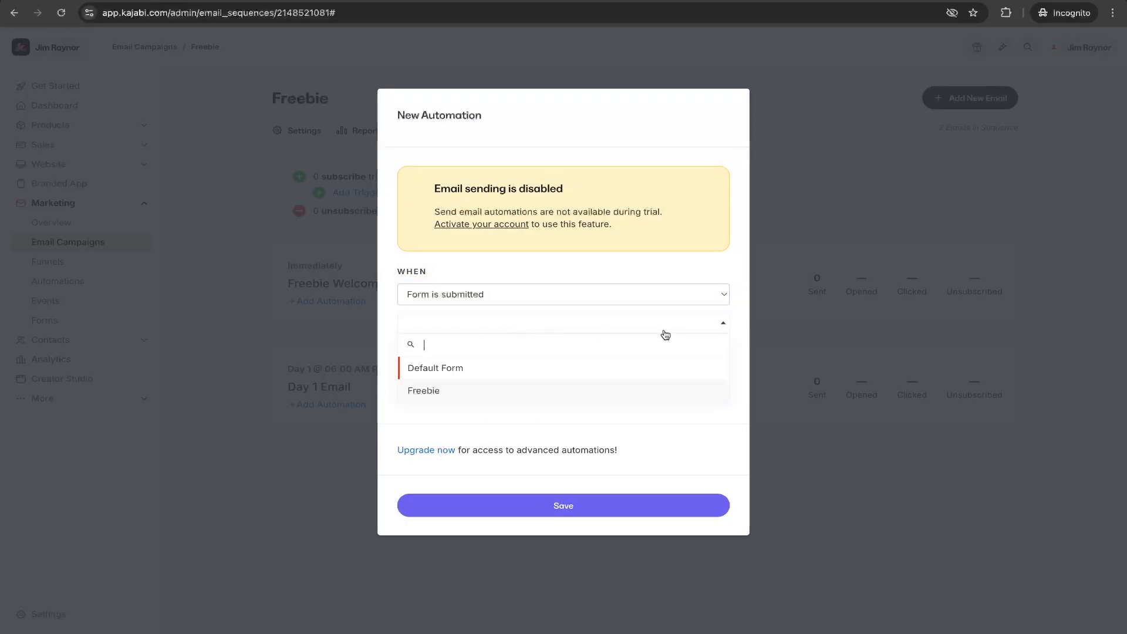
left_click(428, 390)
left_click(556, 506)
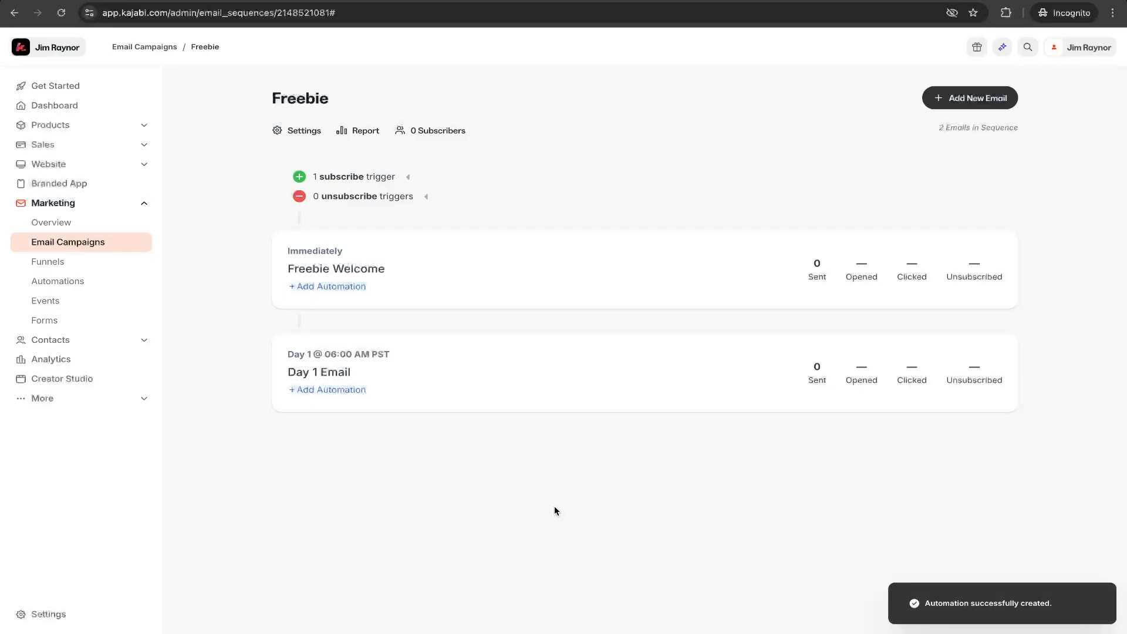
left_click(405, 177)
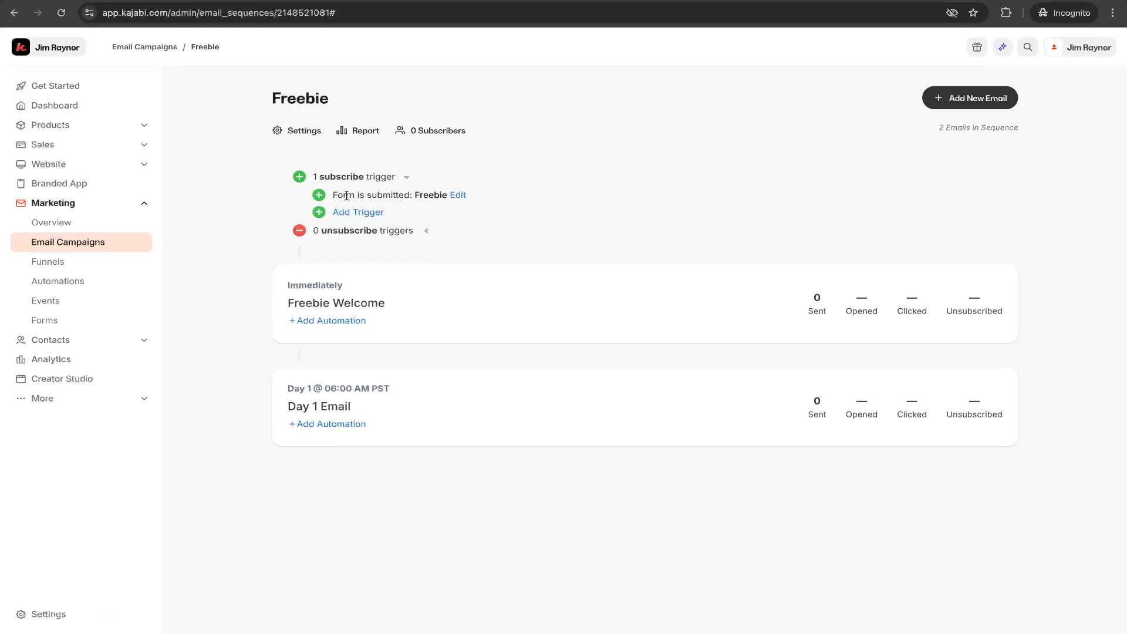